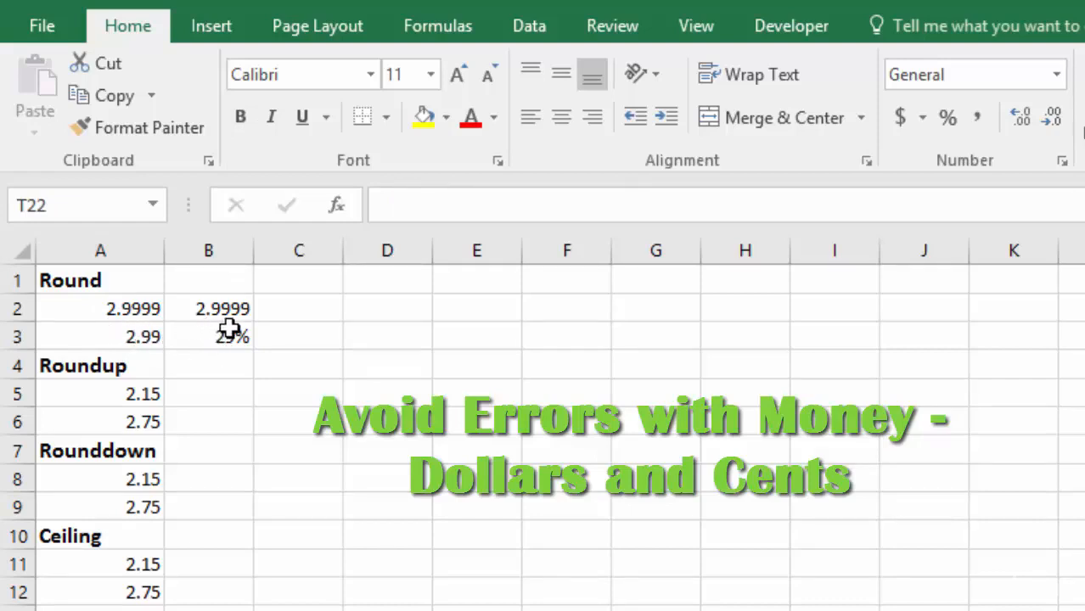
# - Sum A2:B2 in cell C2 with the SUM function
pyautogui.press('Left')
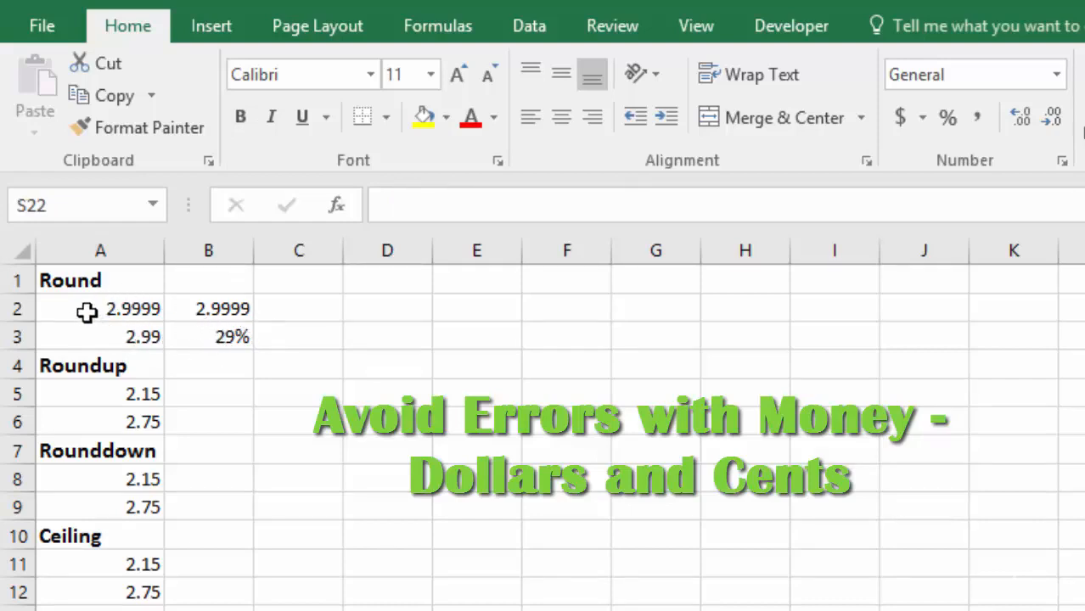
pyautogui.click(287, 313)
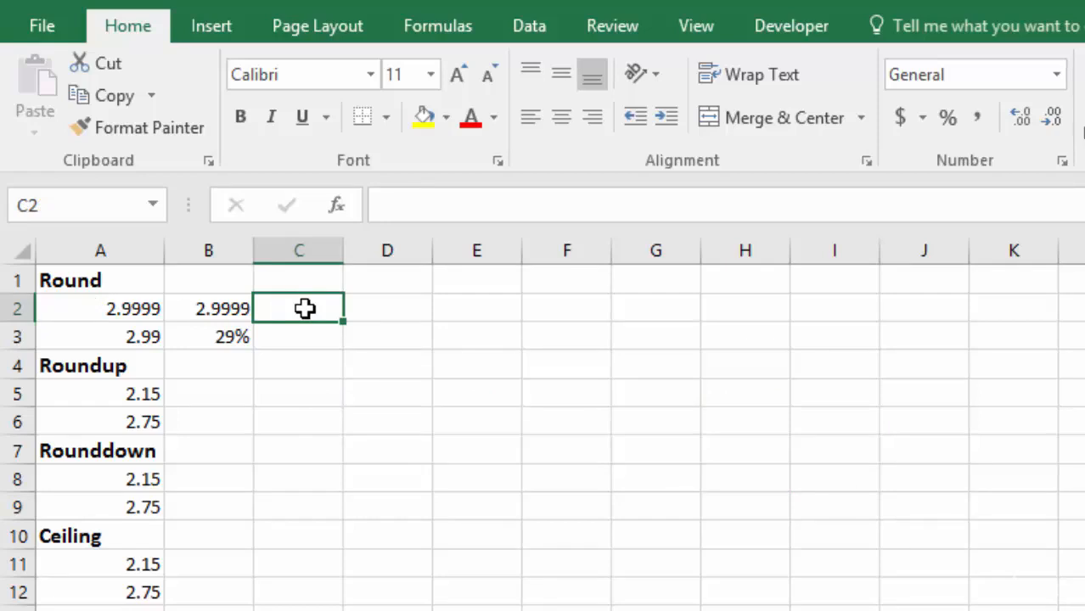
pyautogui.hotkey('alt', '=')
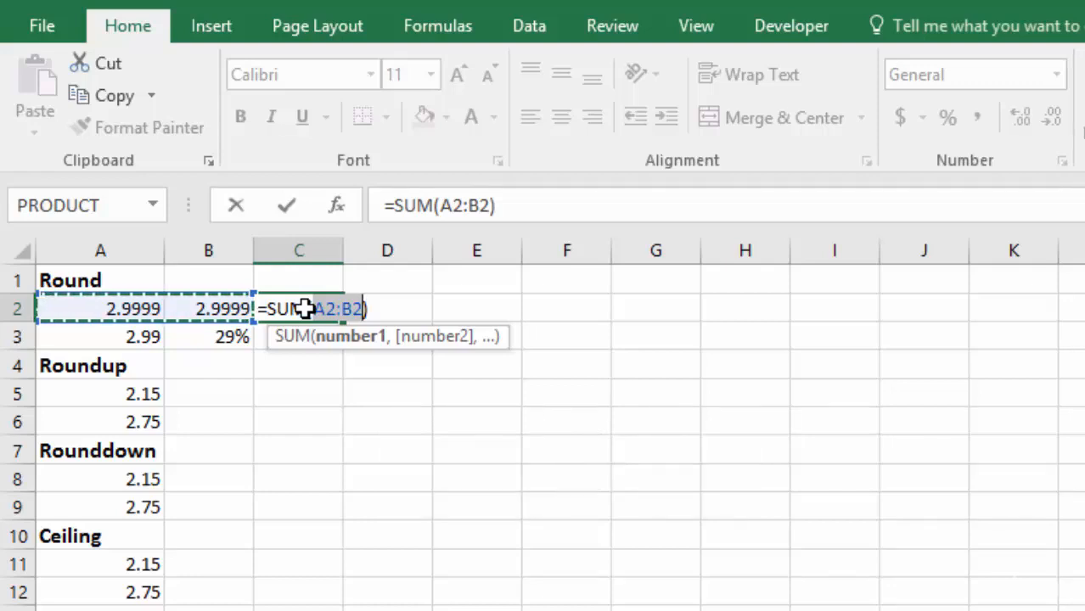
pyautogui.press('Return')
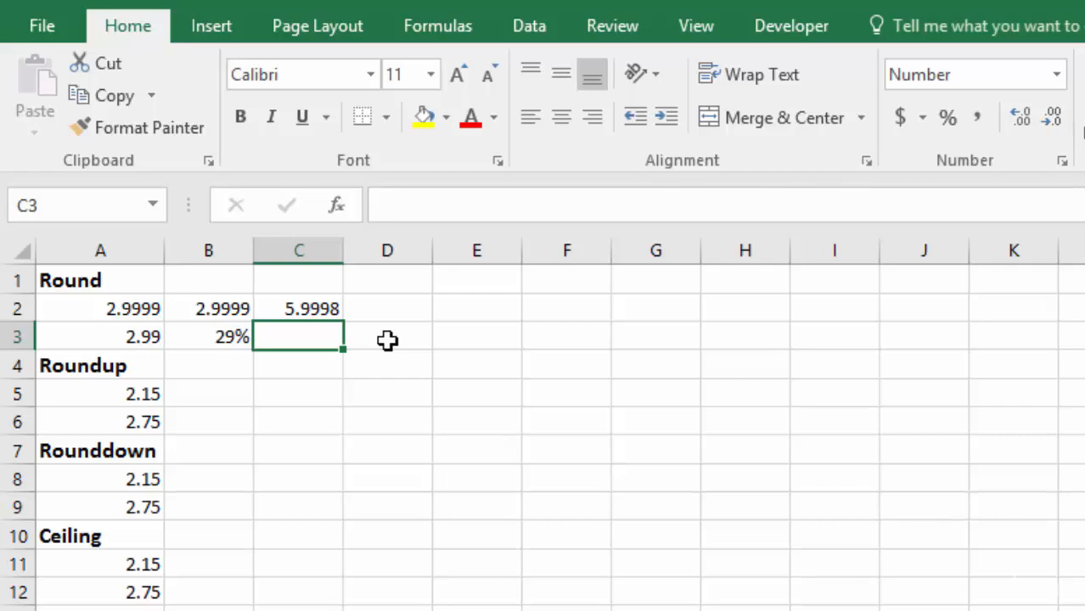
# - Display A2:B2 with two decimal places and check the underlying value of each cell
pyautogui.click(123, 307)
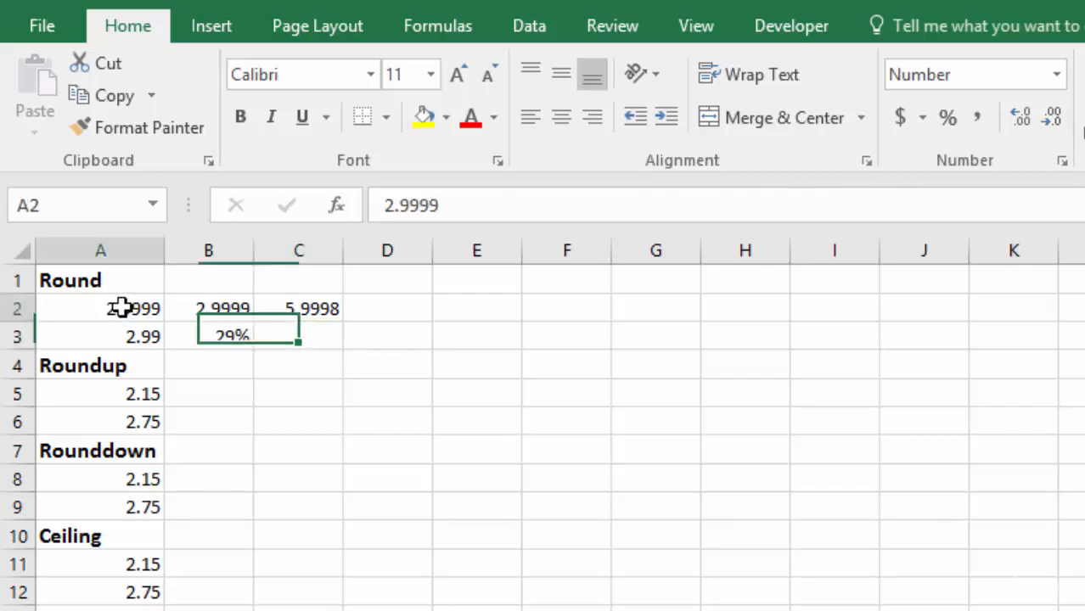
pyautogui.moveTo(123, 308); pyautogui.dragTo(202, 305)
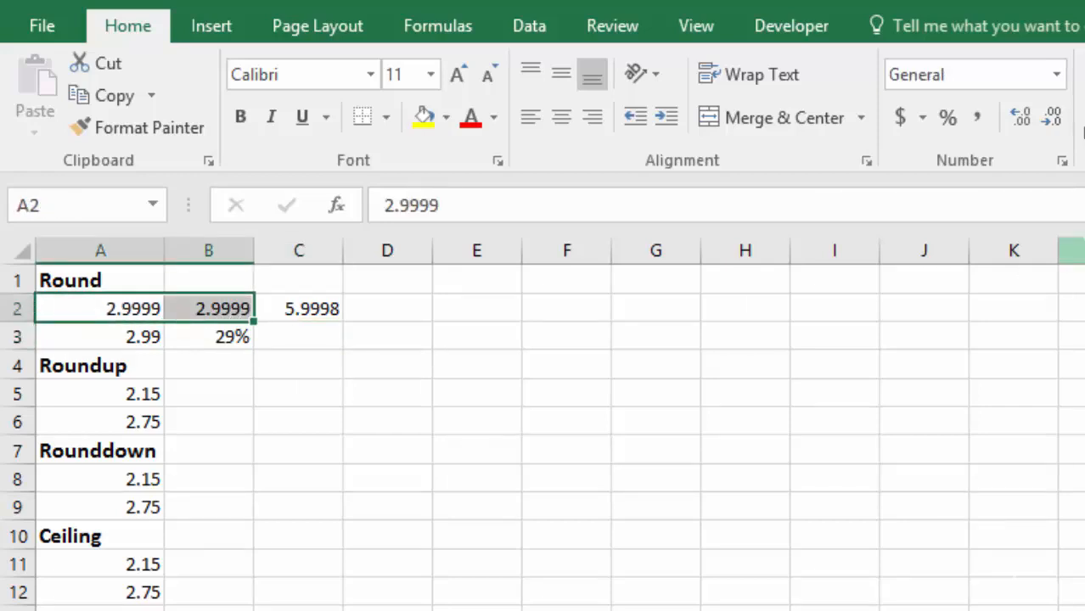
pyautogui.click(1053, 121)
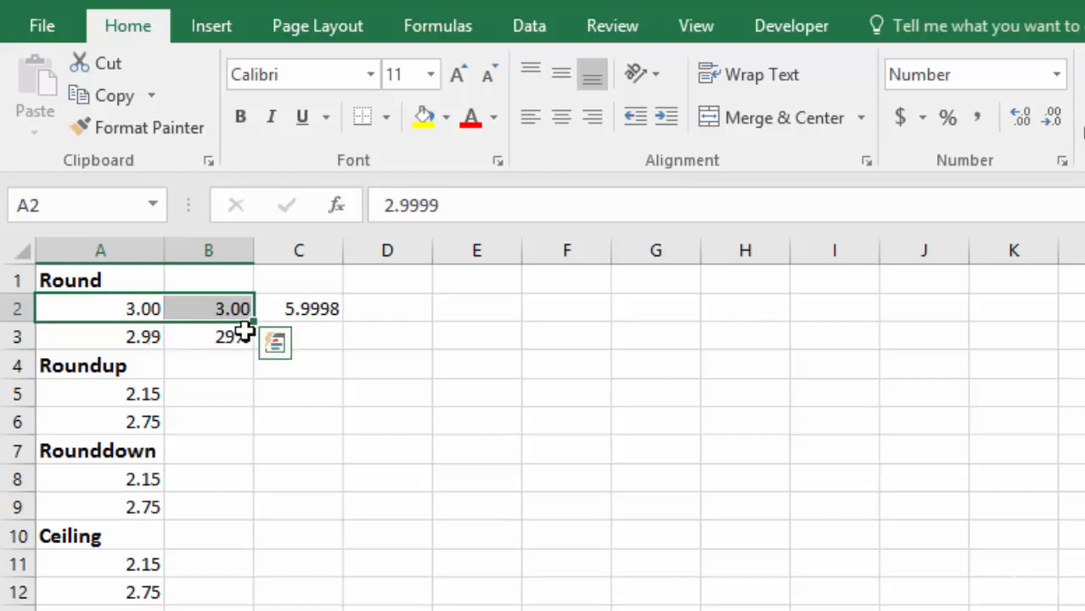
pyautogui.click(142, 320)
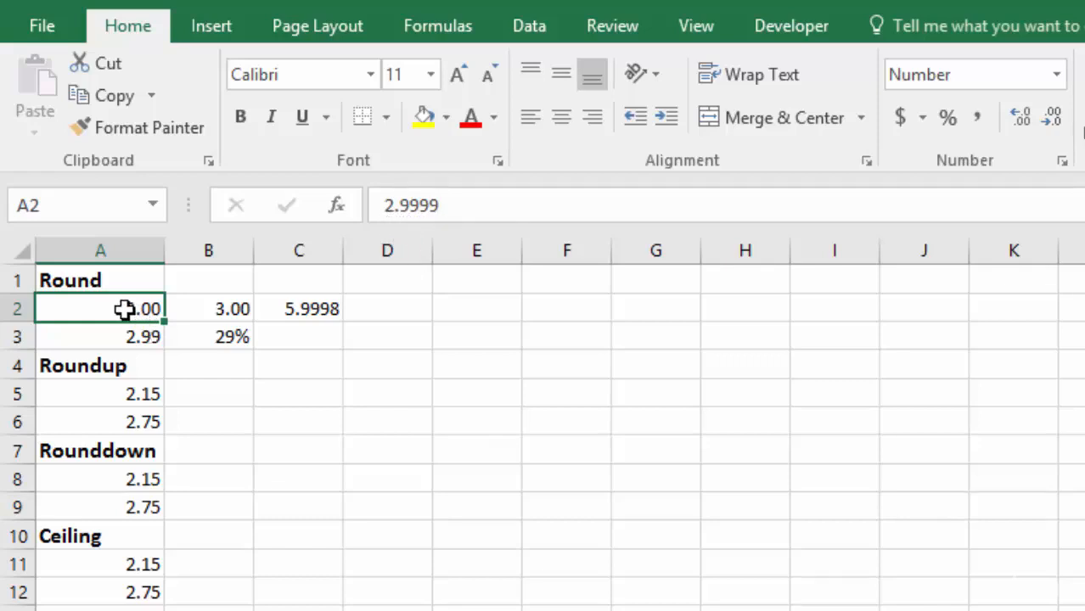
pyautogui.click(208, 309)
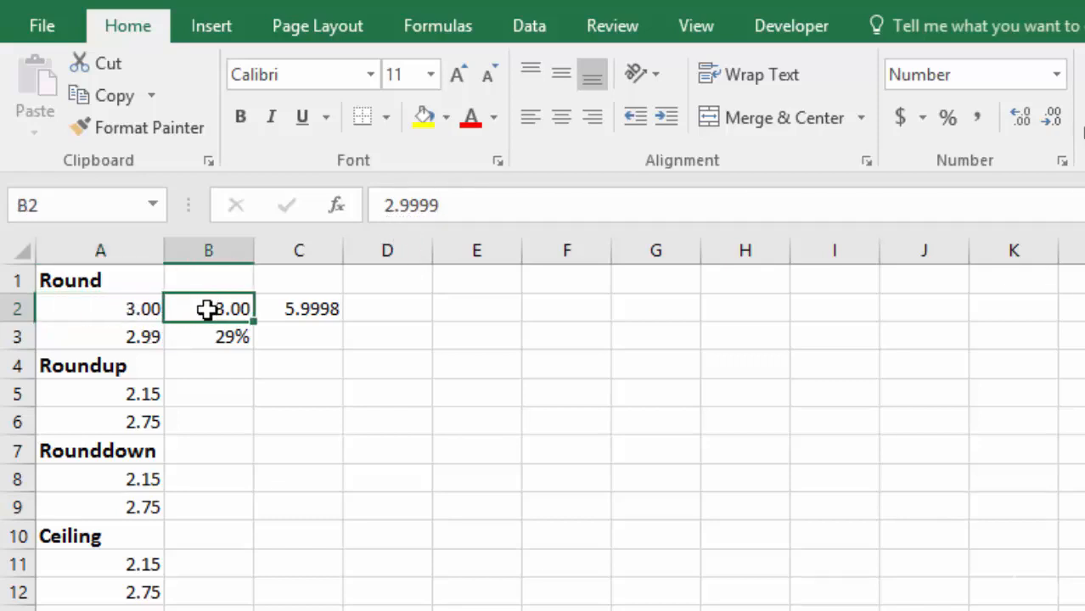
# - Replace the formula in C2 with =ROUND(A2+B2,2)
pyautogui.click(271, 308)
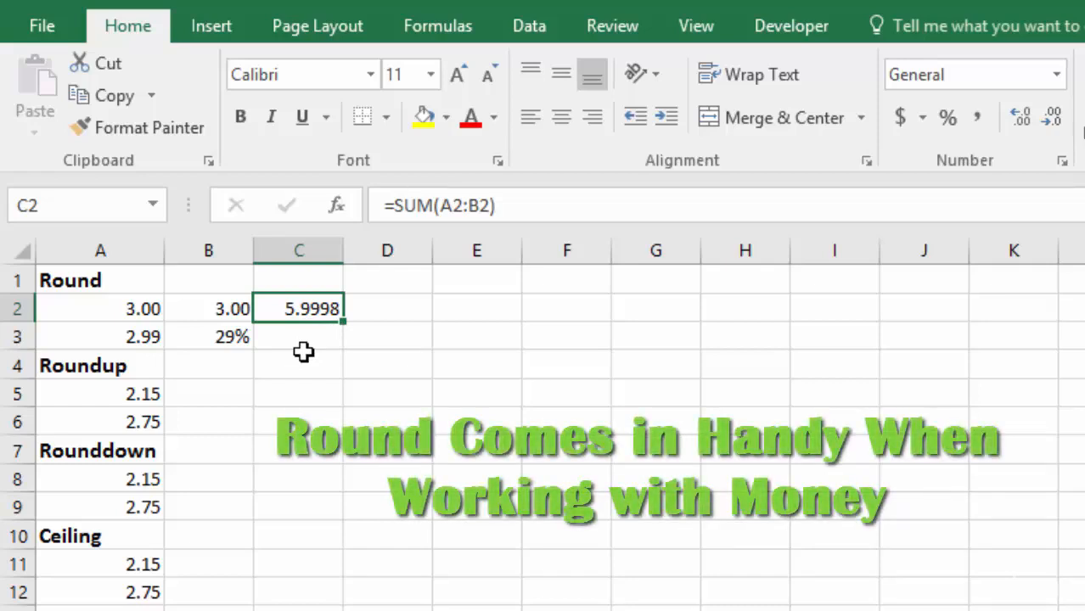
pyautogui.press('Delete')
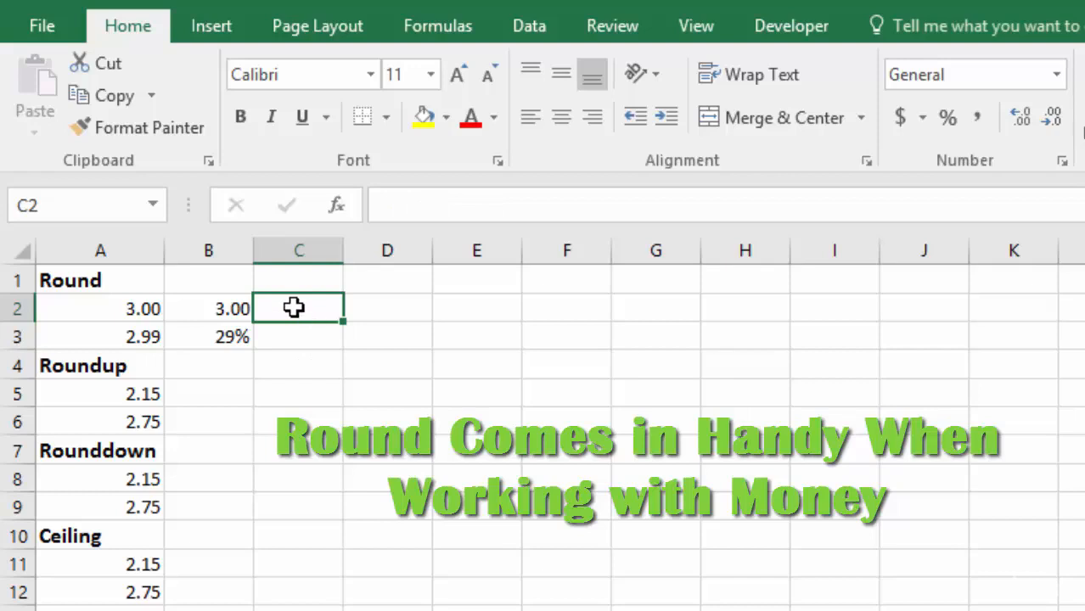
pyautogui.write('=')
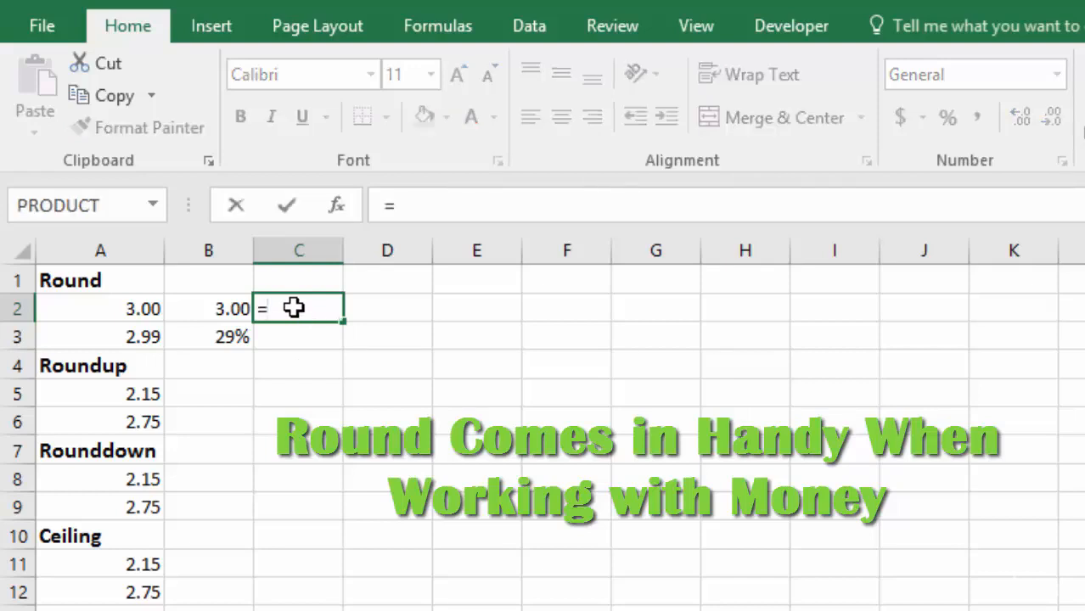
pyautogui.write('roun')
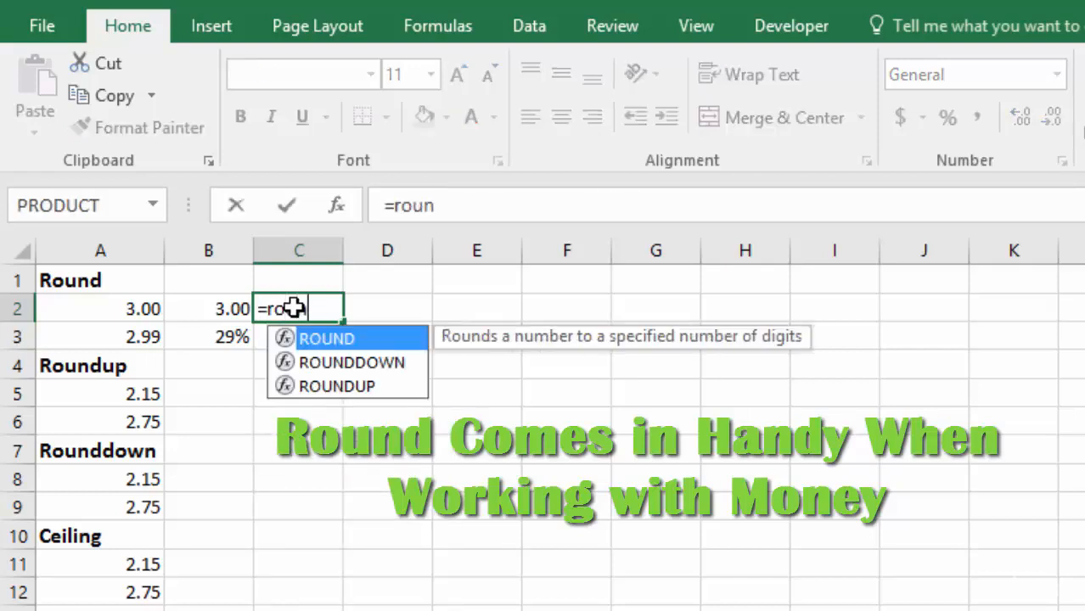
pyautogui.press('Tab')
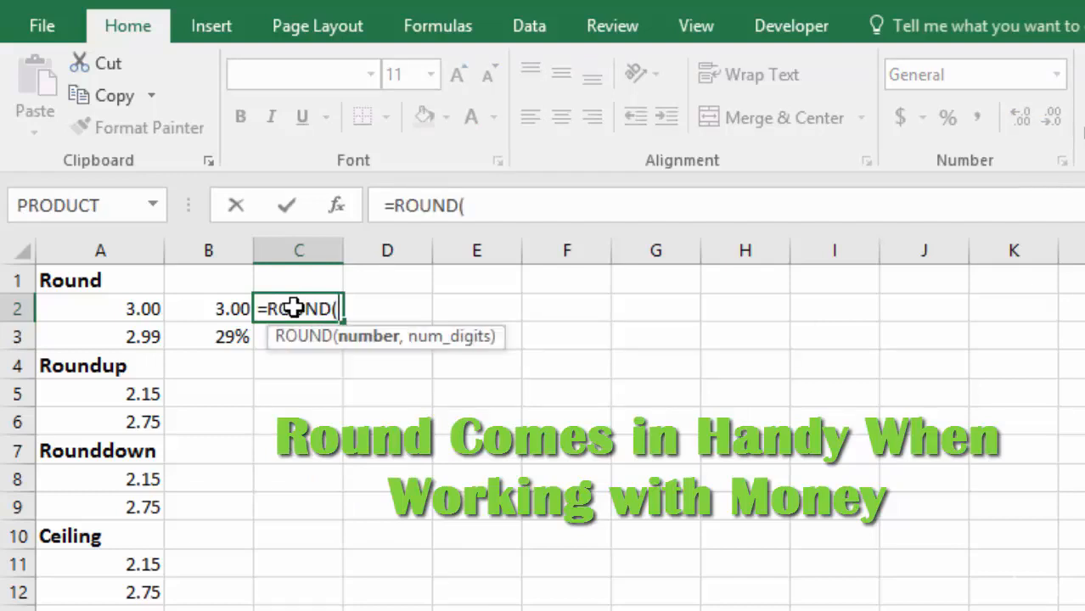
pyautogui.click(110, 309)
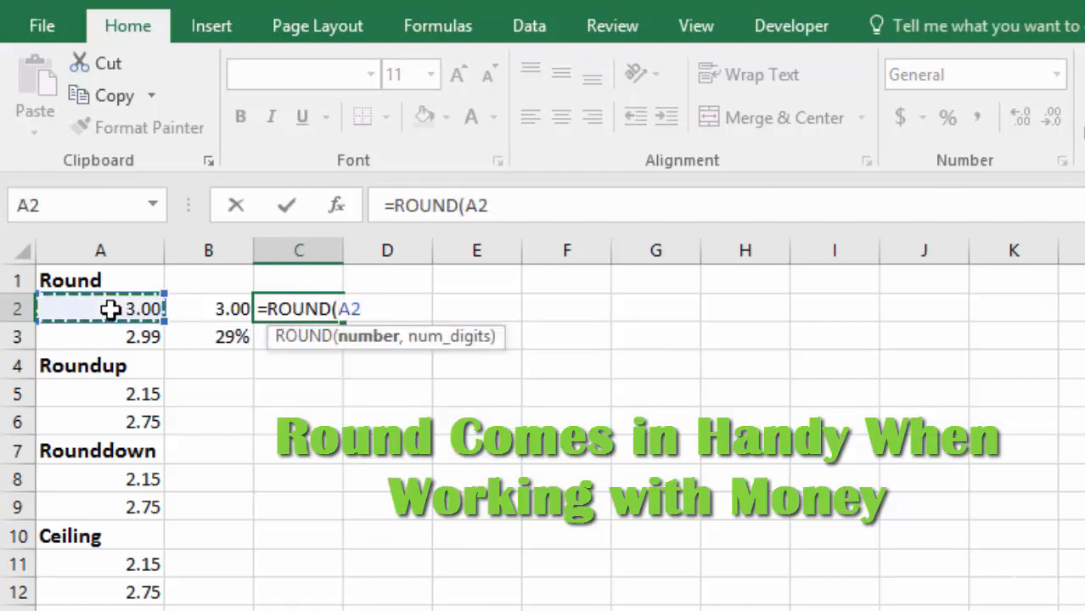
pyautogui.write('+')
pyautogui.click(225, 311)
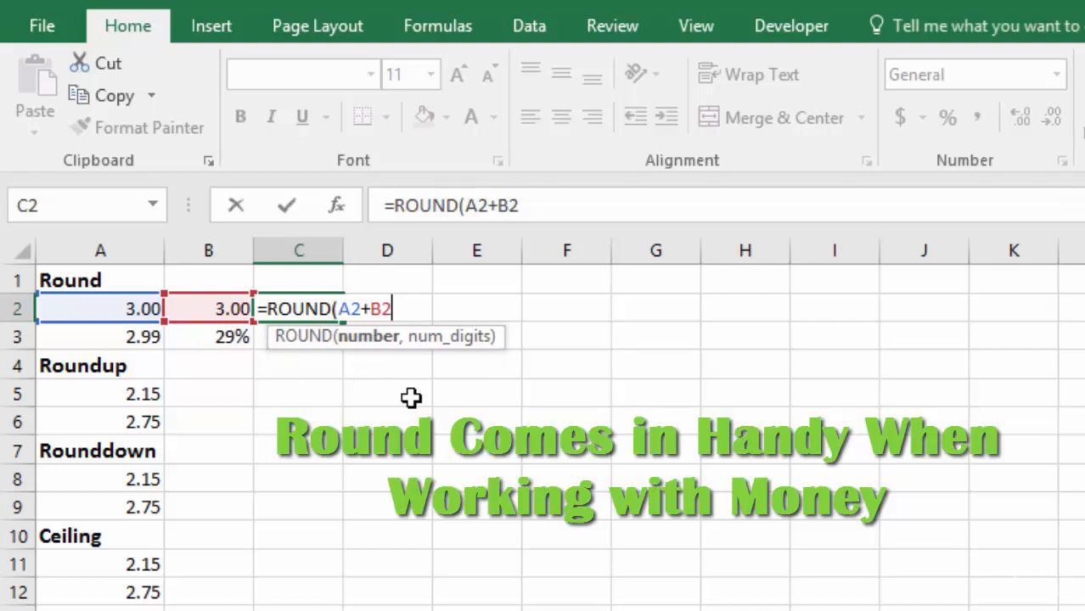
pyautogui.write(',2')
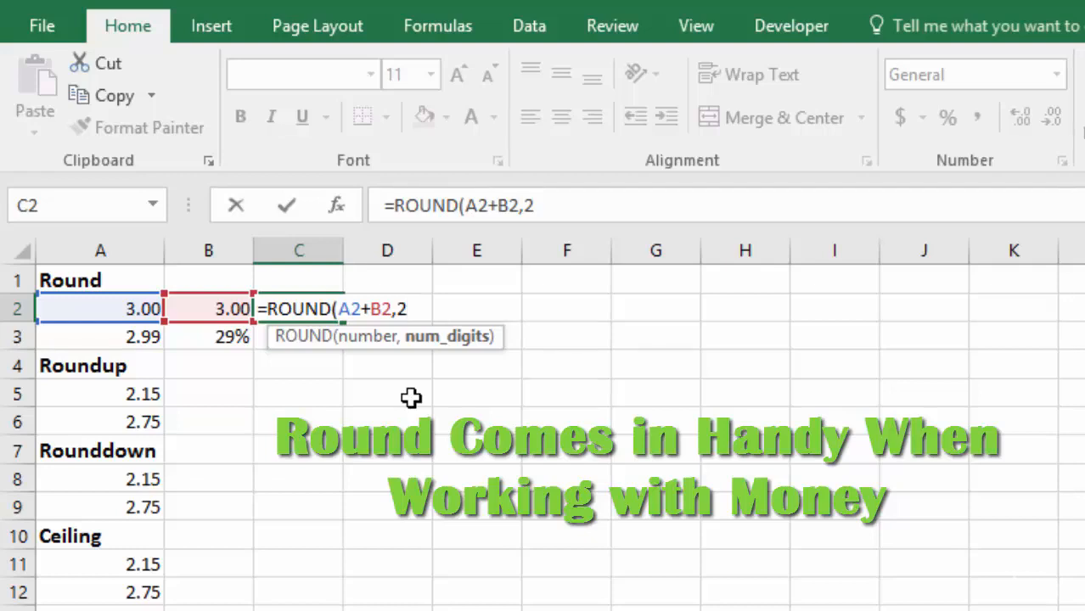
pyautogui.press('Tab')
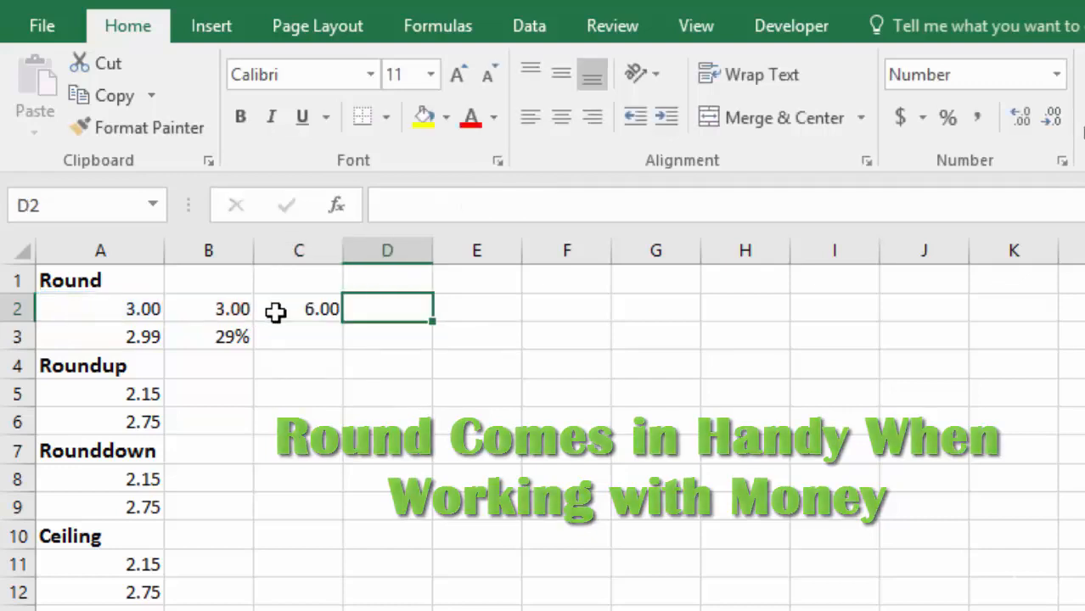
# - Extend the number display of the rounded result in C2 to six decimal places
pyautogui.click(297, 309)
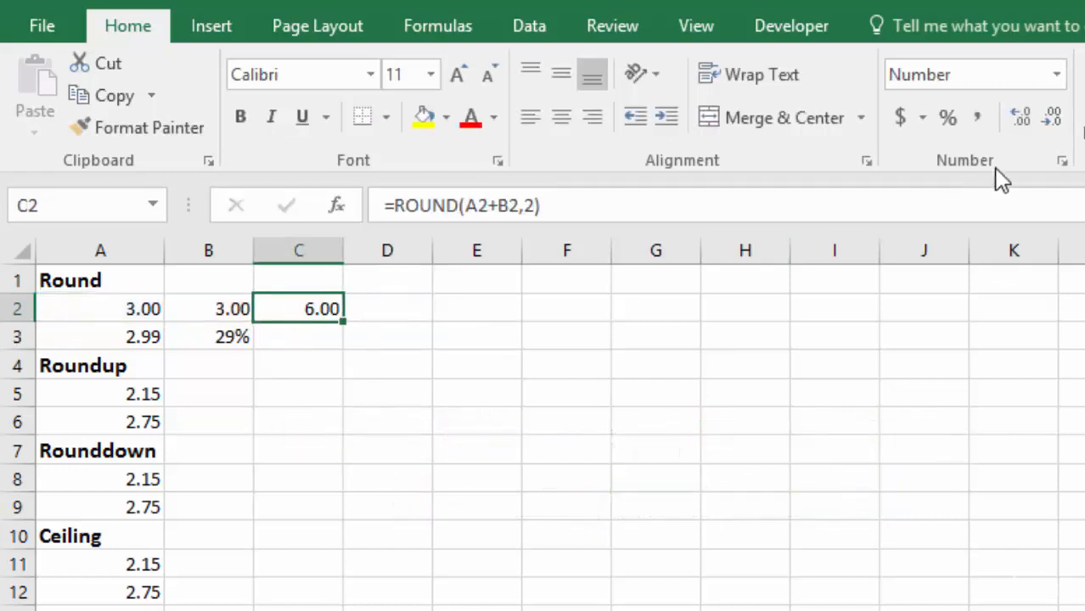
pyautogui.click(1017, 120)
pyautogui.click(1017, 120)
pyautogui.click(1017, 119)
pyautogui.click(1016, 120)
# - Enter the unrounded sum =A2+B2 in cell D2 and check the underlying values of B2 and A2
pyautogui.click(388, 309)
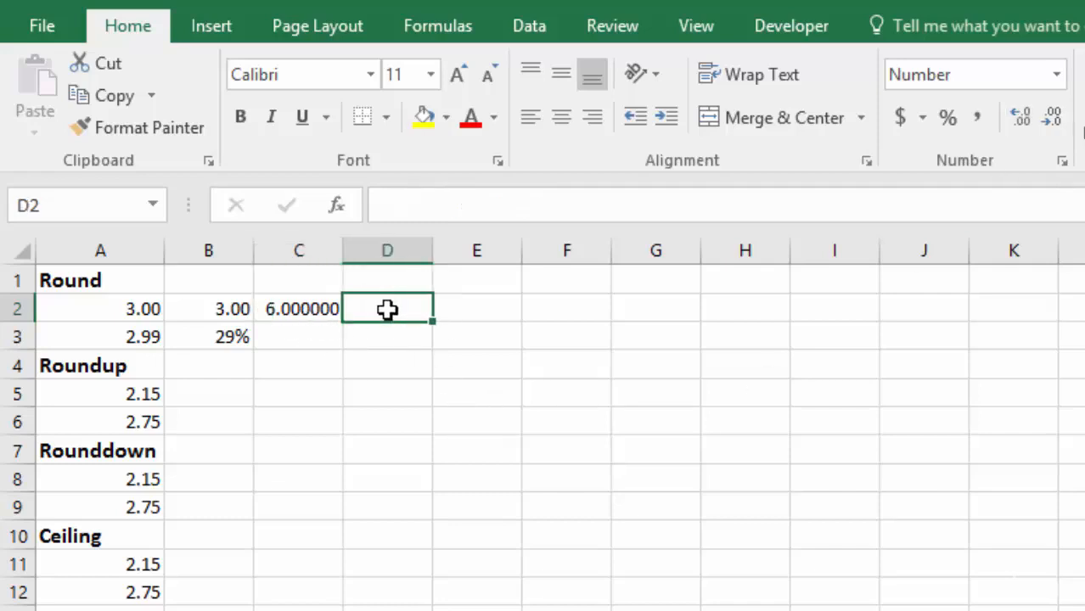
pyautogui.write('=')
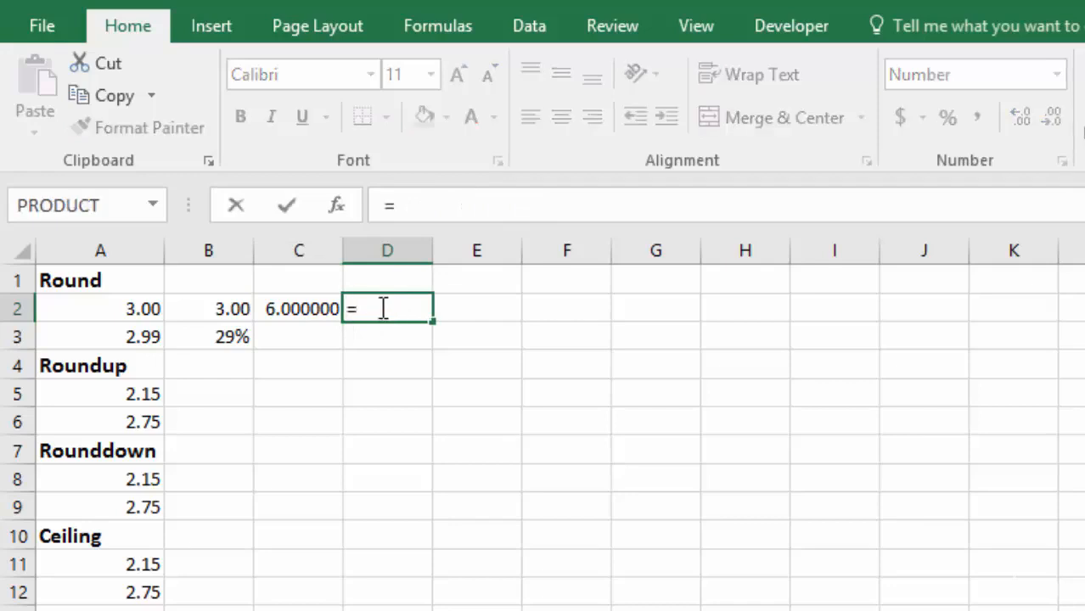
pyautogui.click(123, 309)
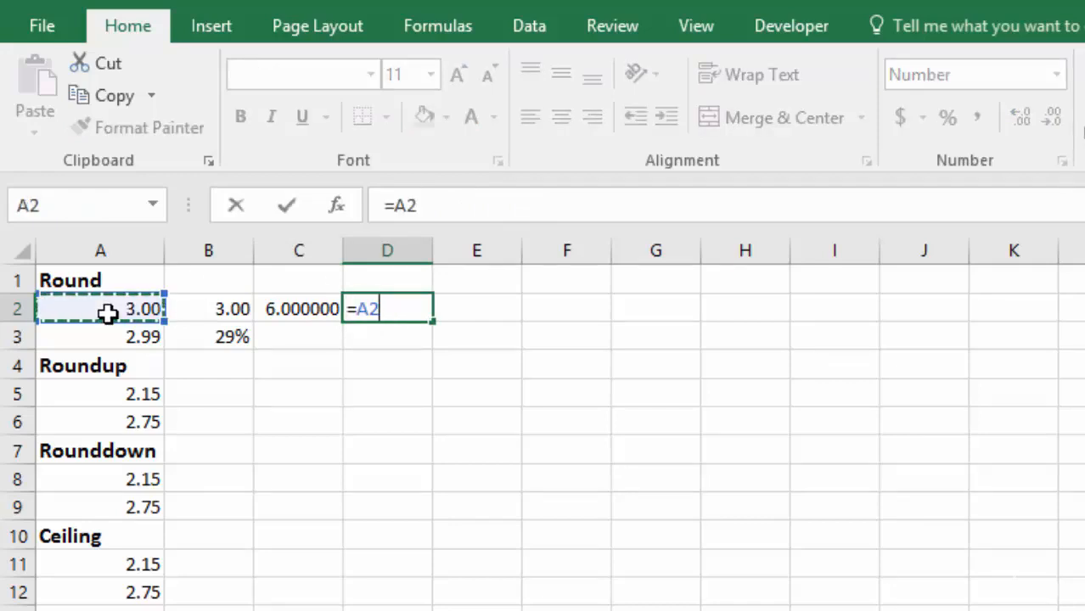
pyautogui.write('+')
pyautogui.click(212, 309)
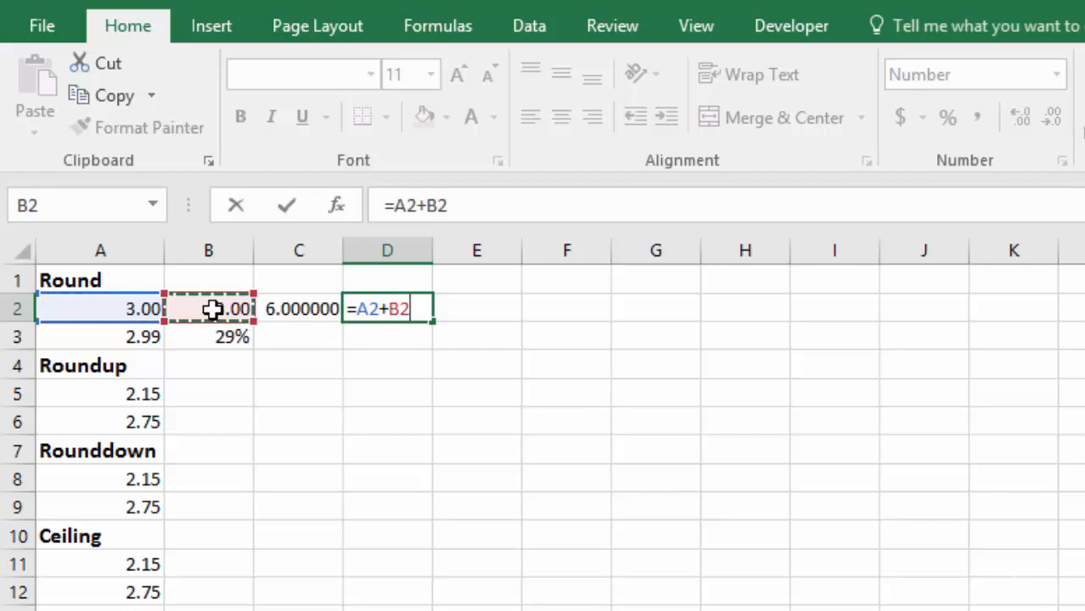
pyautogui.press('Return')
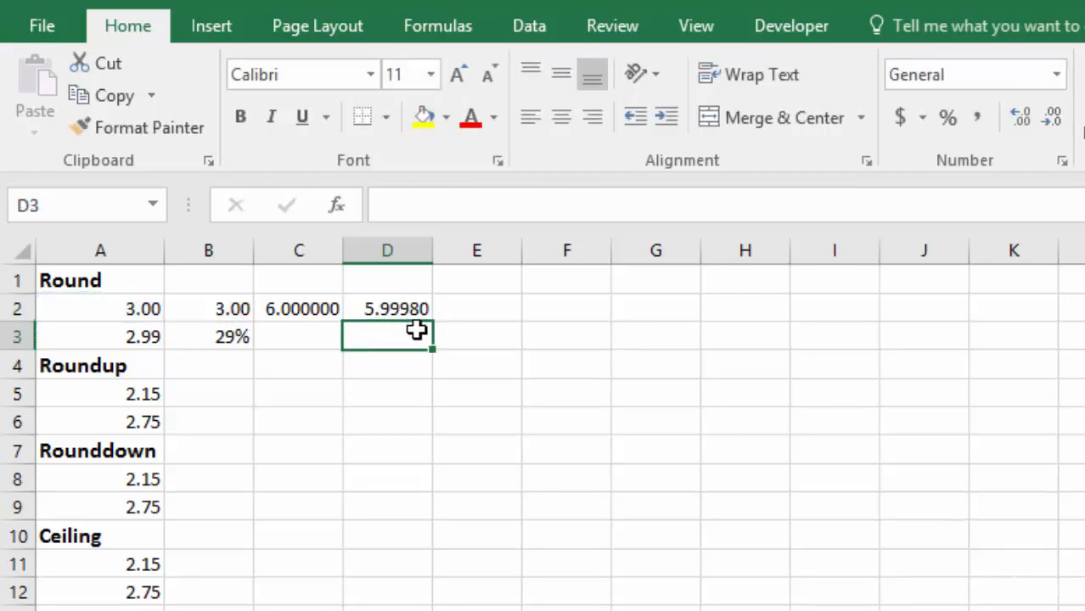
pyautogui.click(209, 308)
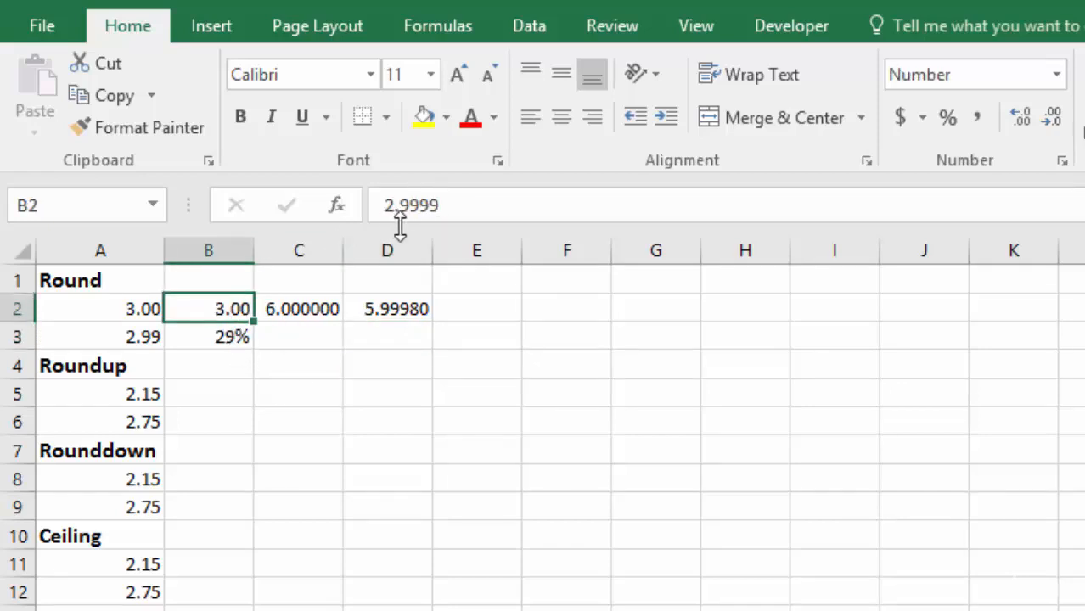
pyautogui.click(117, 310)
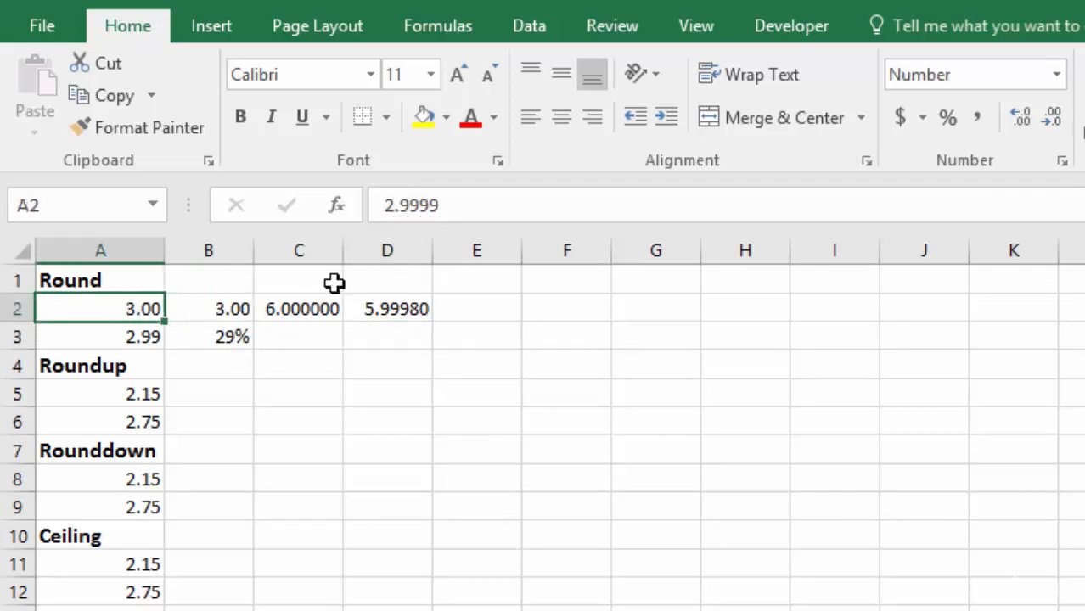
# - Display the unrounded sum in D2 with two decimal places and return it to five decimal places
pyautogui.press('Right')
pyautogui.press('Right')
pyautogui.press('Right')
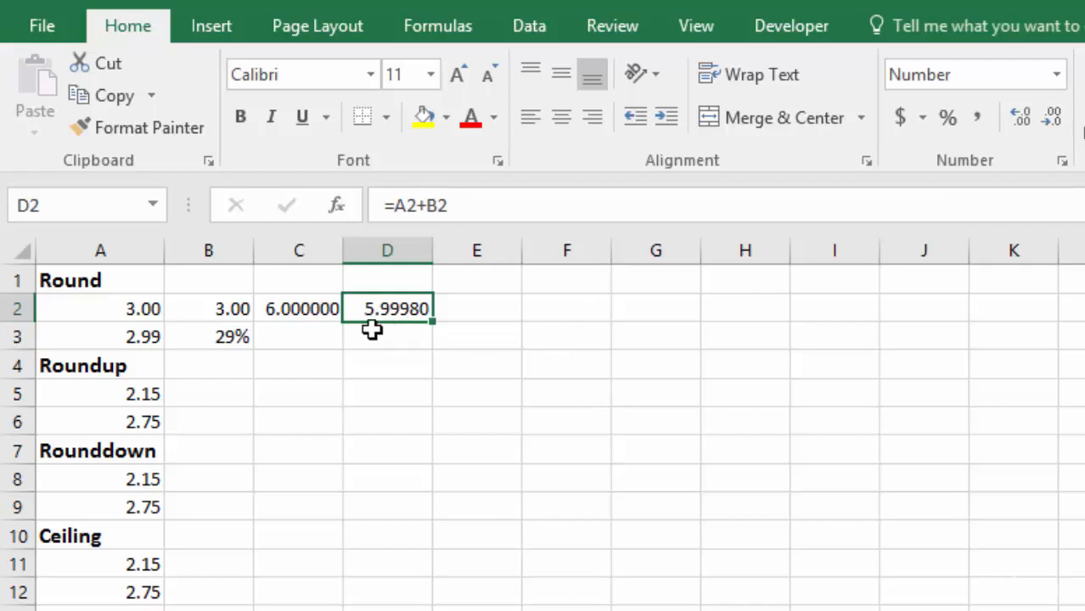
pyautogui.click(1056, 121)
pyautogui.click(1056, 121)
pyautogui.click(1056, 121)
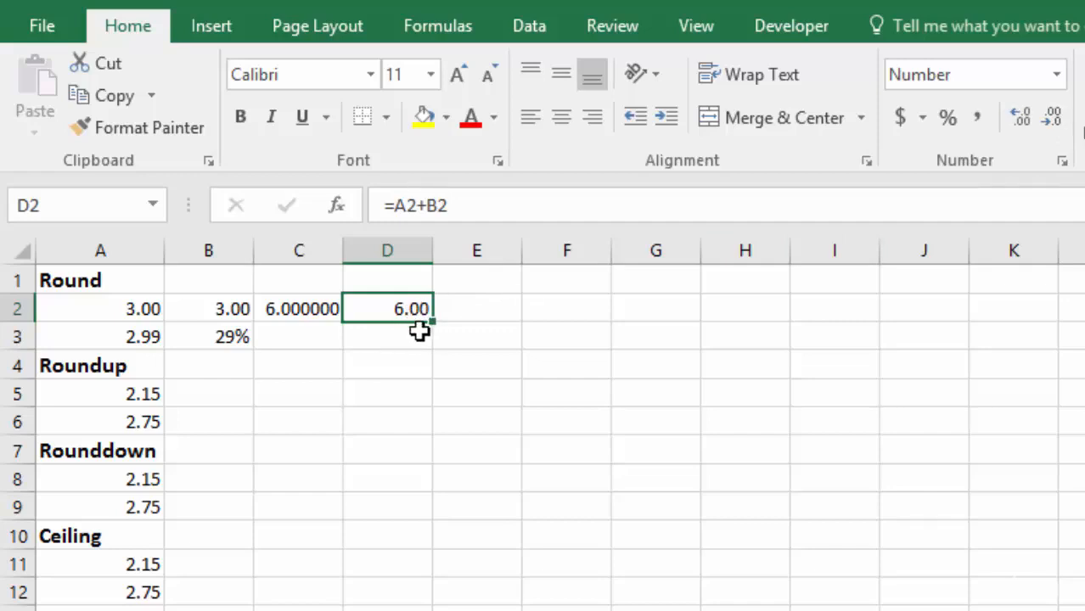
pyautogui.click(1023, 119)
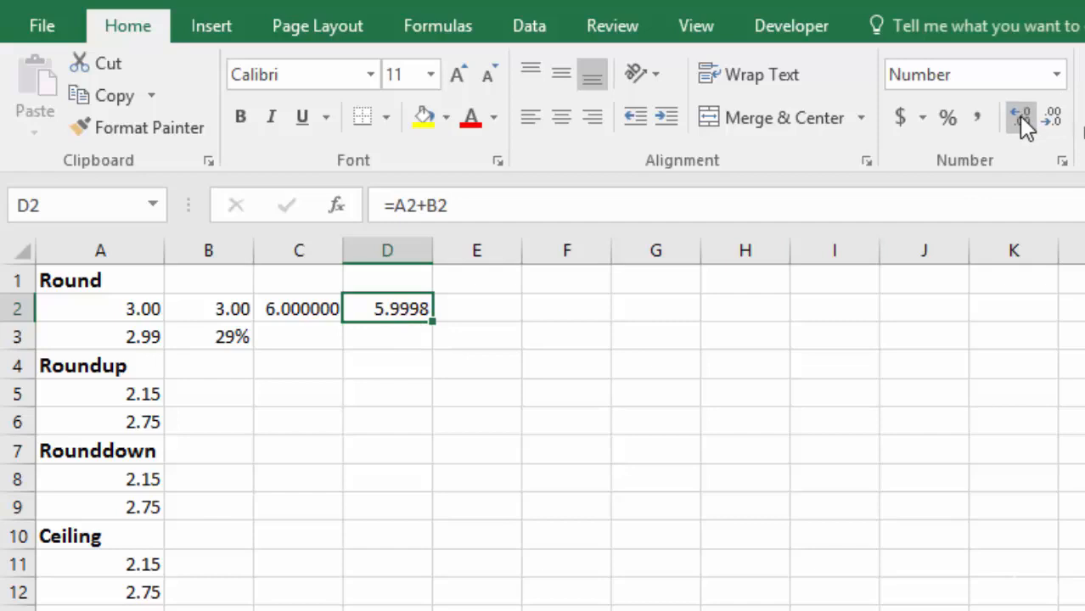
pyautogui.click(1023, 119)
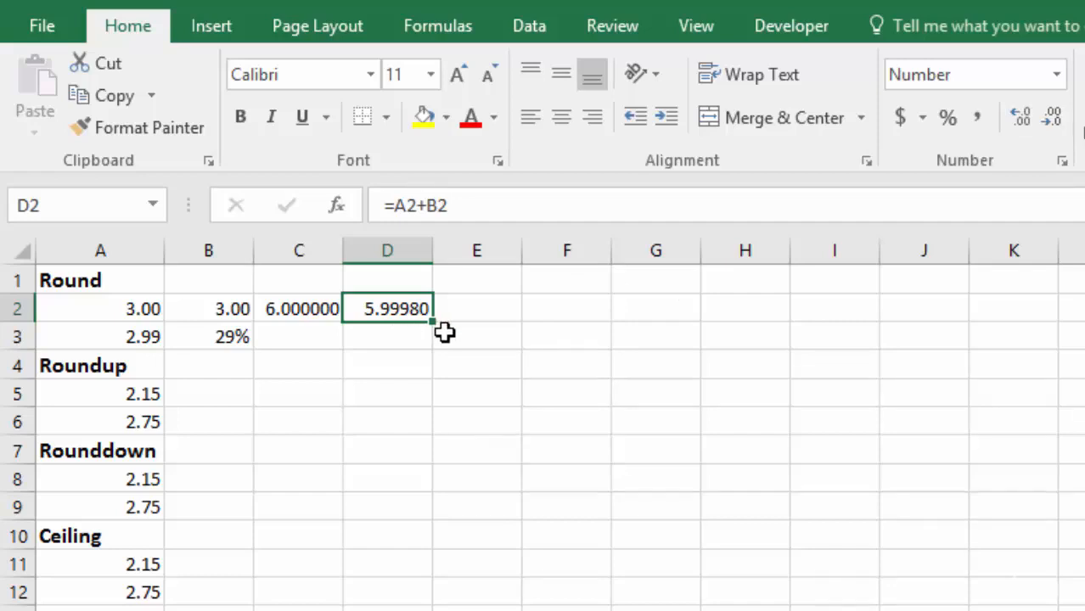
# - Reduce the number display of the rounded result in C2 to two decimal places
pyautogui.click(299, 311)
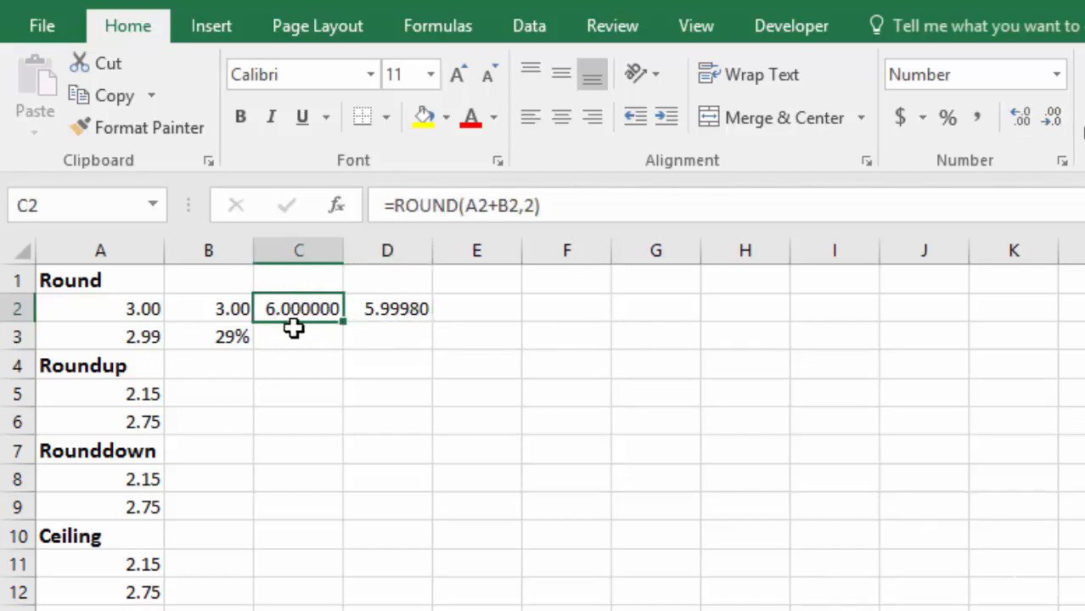
pyautogui.click(1053, 117)
pyautogui.click(1053, 117)
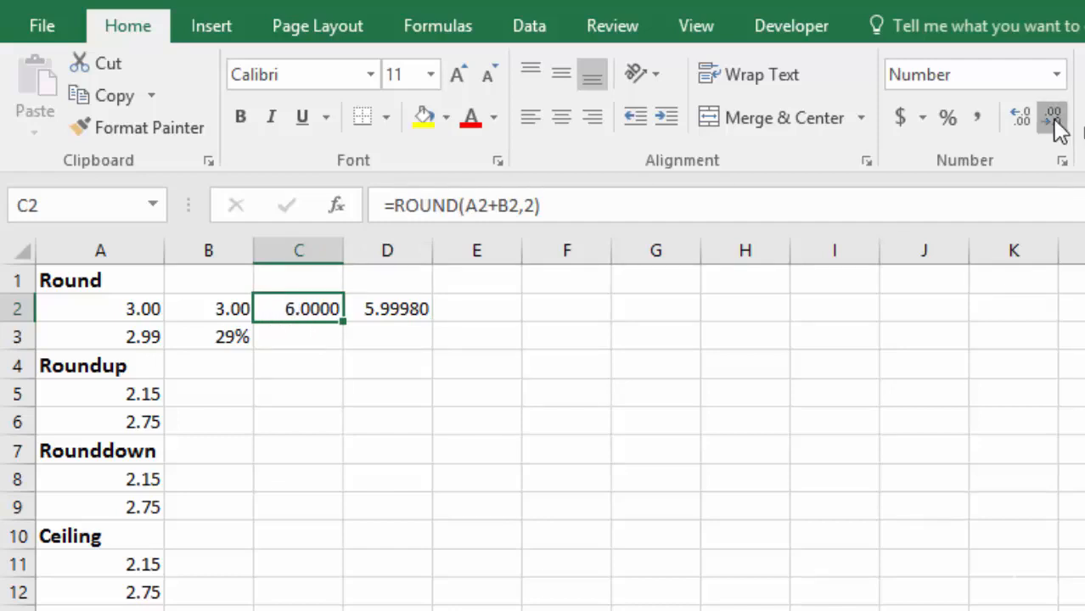
pyautogui.click(1053, 117)
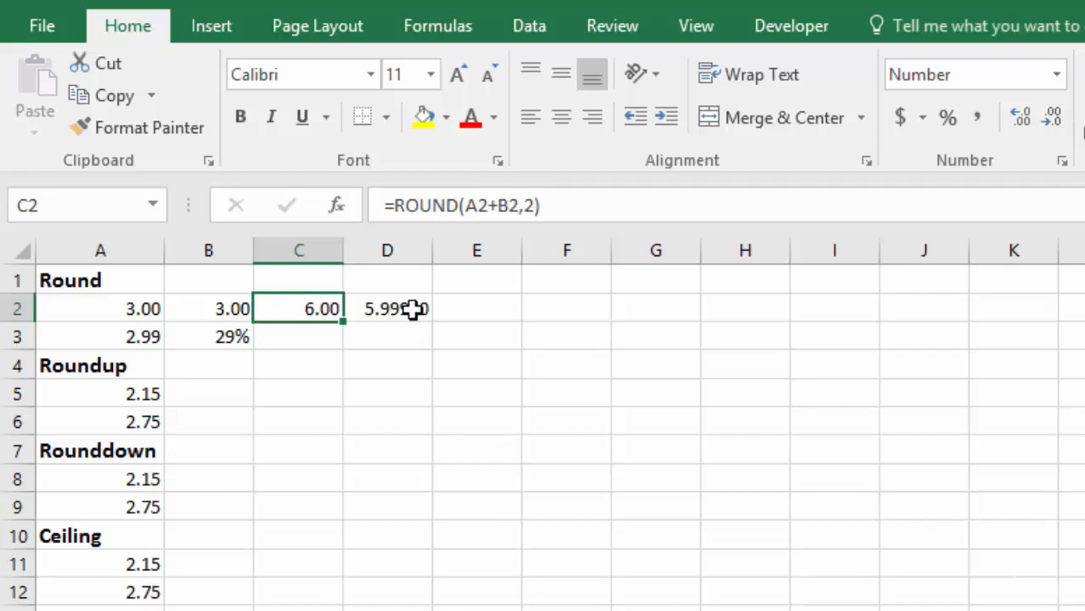
# - Multiply the unrounded sum by 100 by entering =D2*100 in cell E2, and select the result
pyautogui.click(422, 313)
pyautogui.click(472, 308)
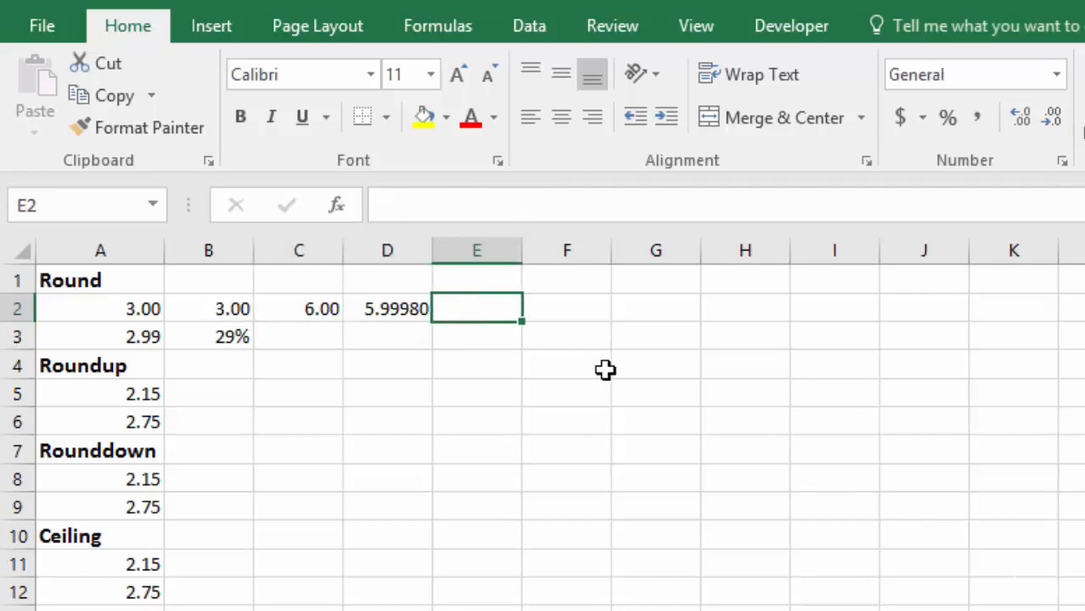
pyautogui.write('=')
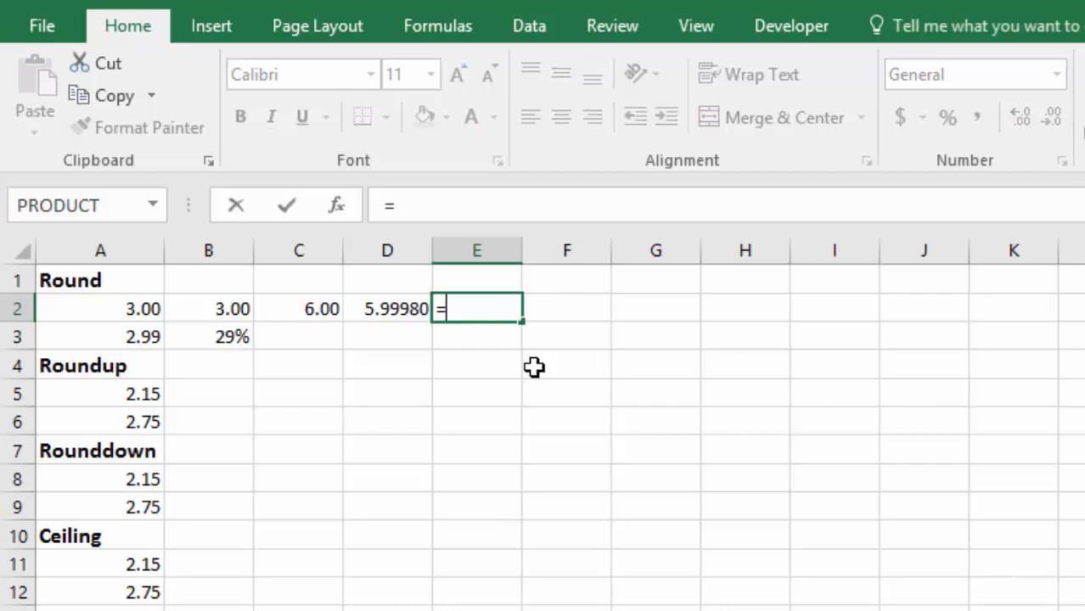
pyautogui.click(387, 316)
pyautogui.write('*1')
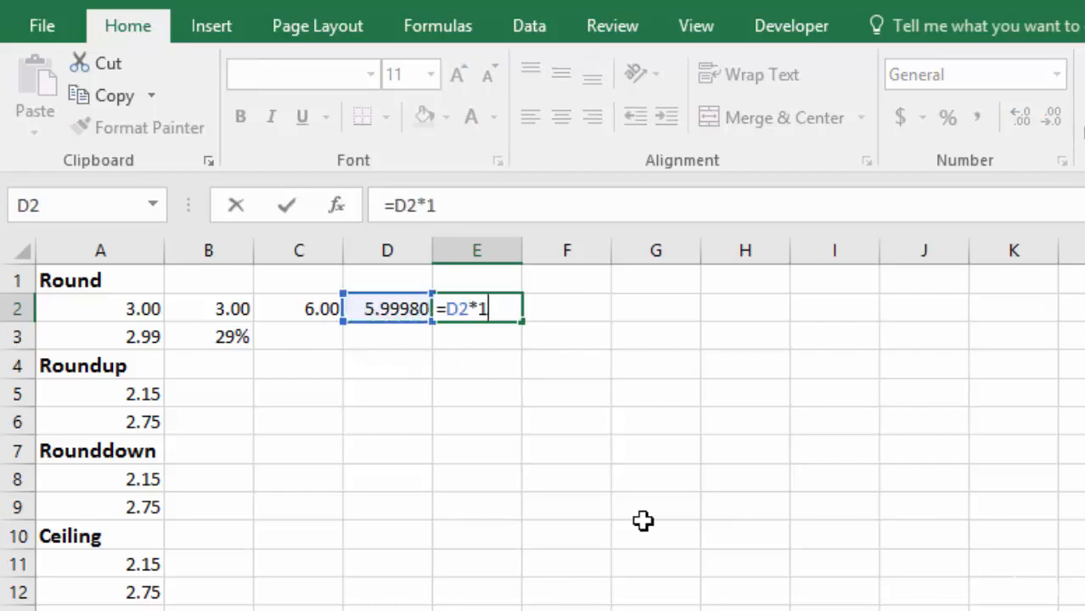
pyautogui.write('00')
pyautogui.press('Return')
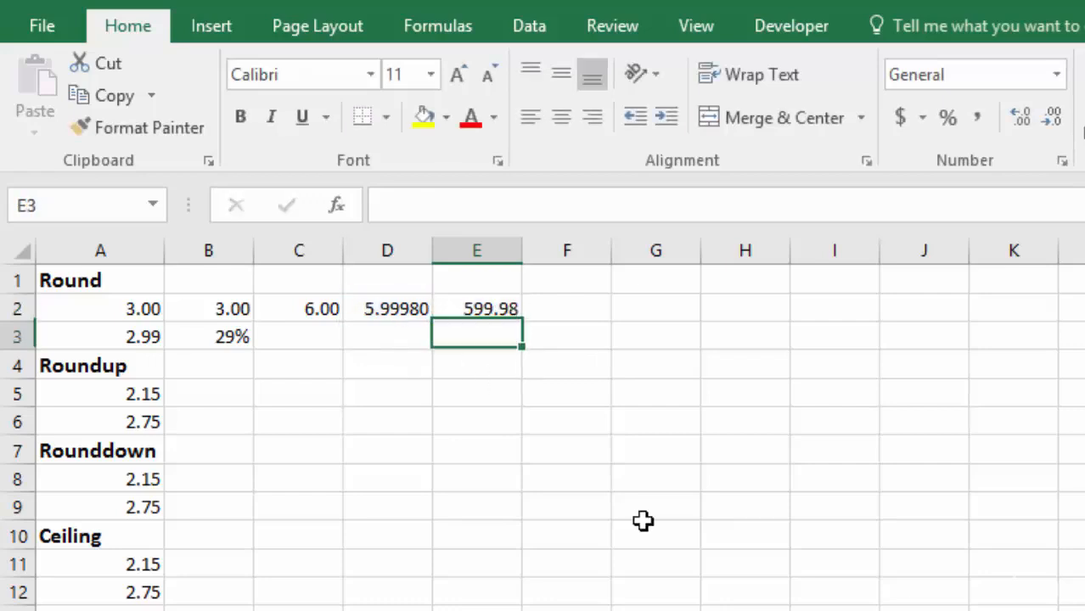
pyautogui.click(480, 312)
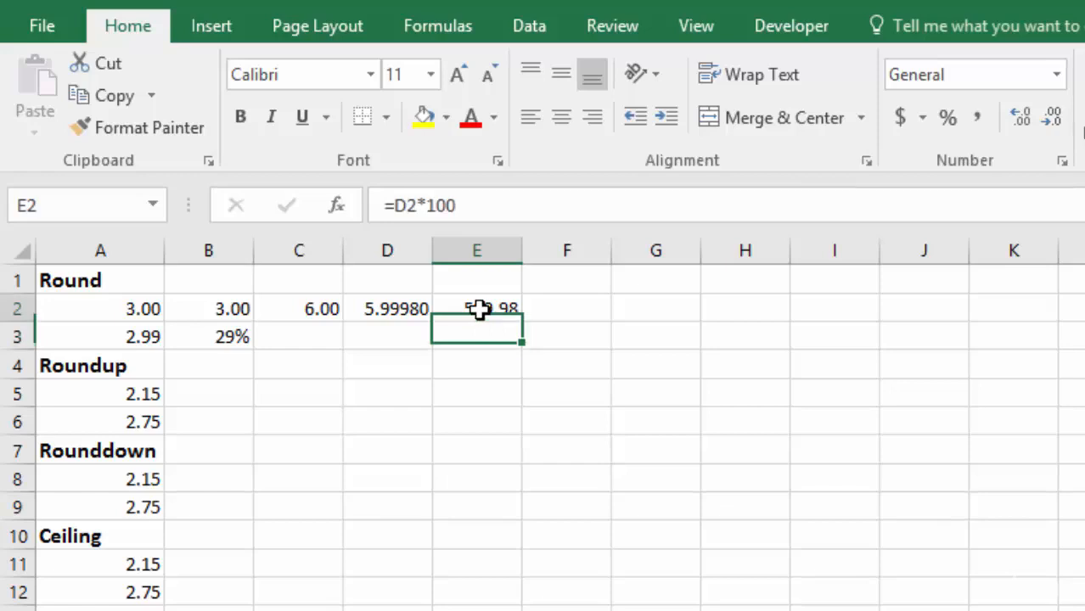
# - Multiply the rounded sum by 100 by entering =C2*100 in cell F2
pyautogui.click(557, 311)
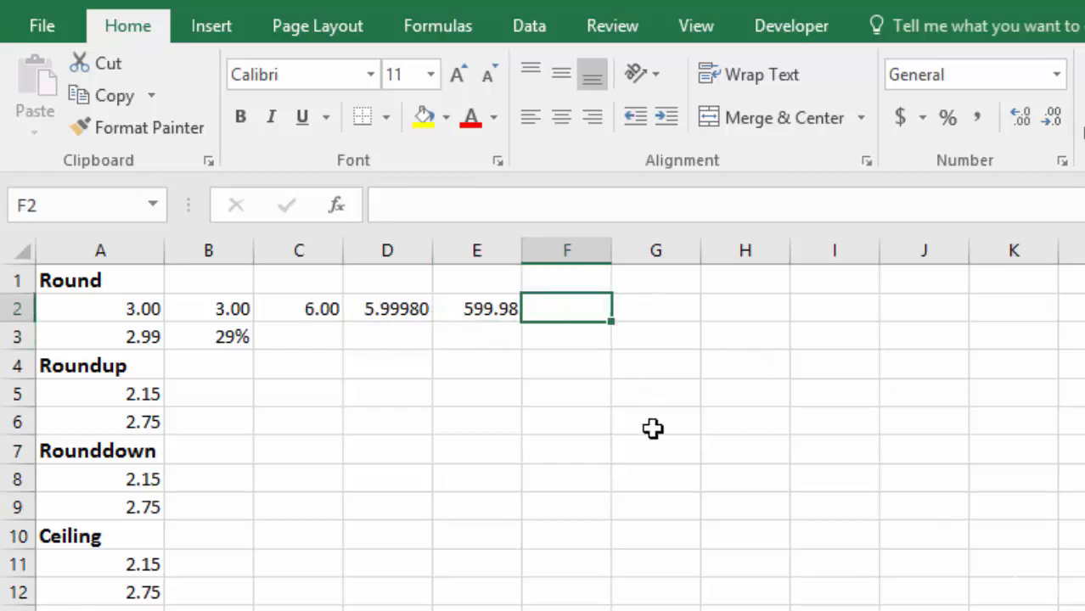
pyautogui.write('=')
pyautogui.click(305, 313)
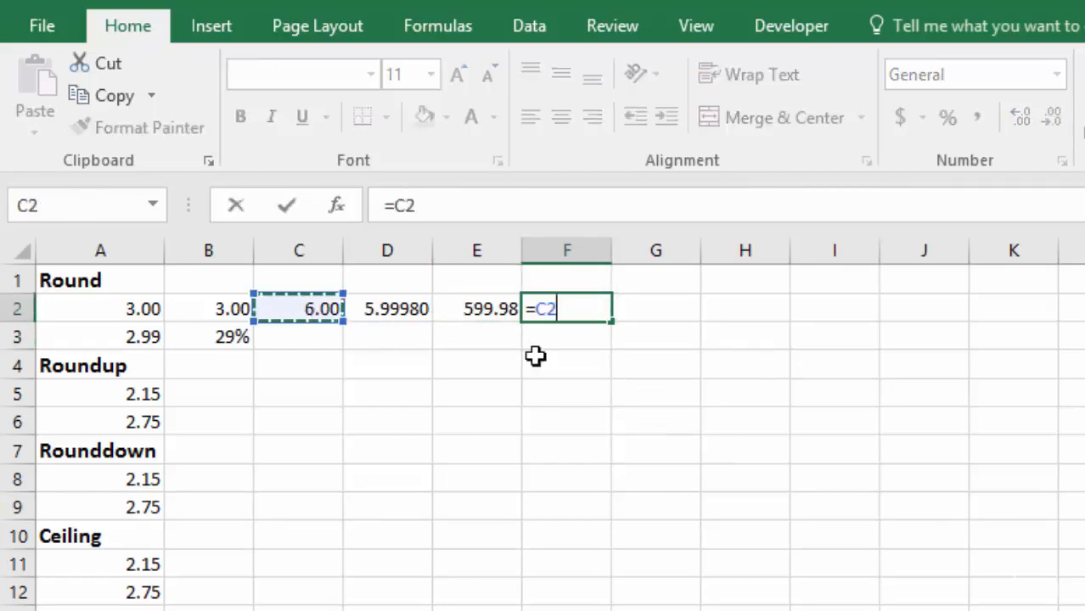
pyautogui.write('*100')
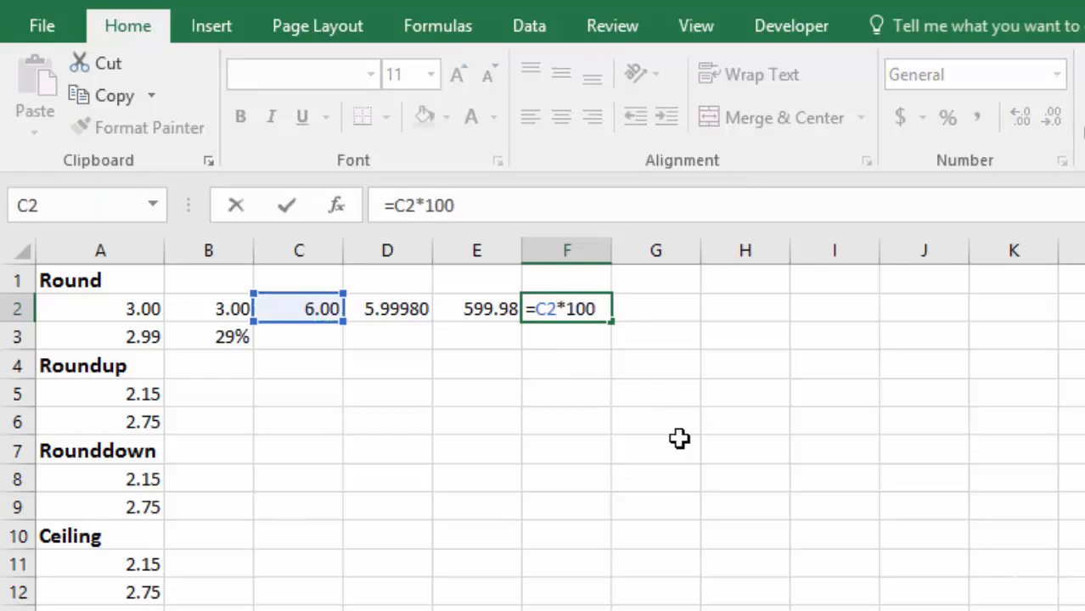
pyautogui.press('Return')
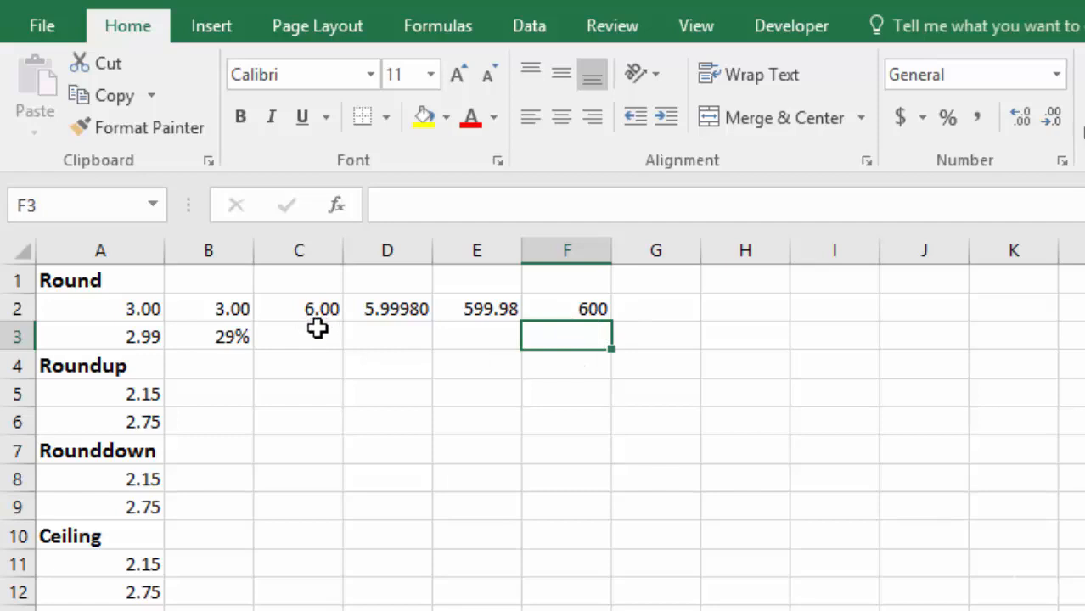
# - Display the product in F2 with two decimal places and compare it with the product in E2
pyautogui.click(582, 306)
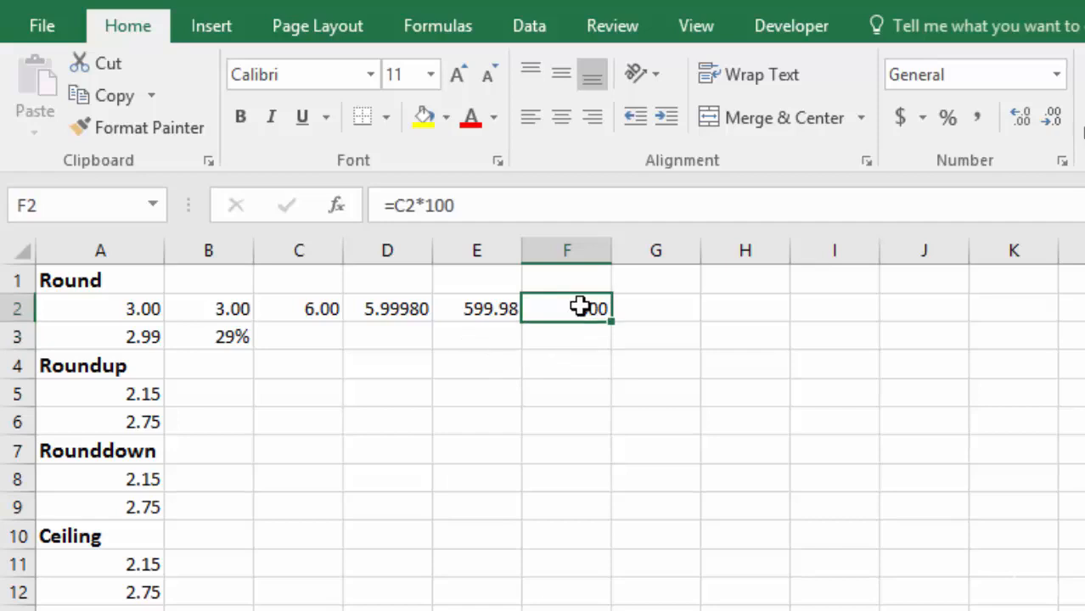
pyautogui.click(1023, 117)
pyautogui.click(1023, 117)
pyautogui.click(1052, 118)
pyautogui.click(1052, 117)
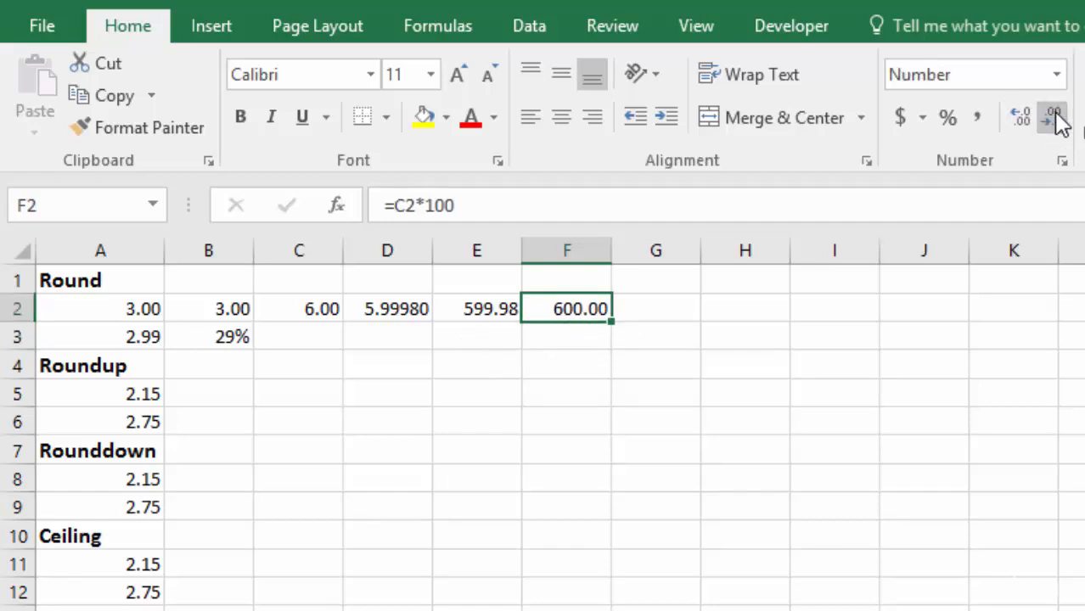
pyautogui.click(474, 308)
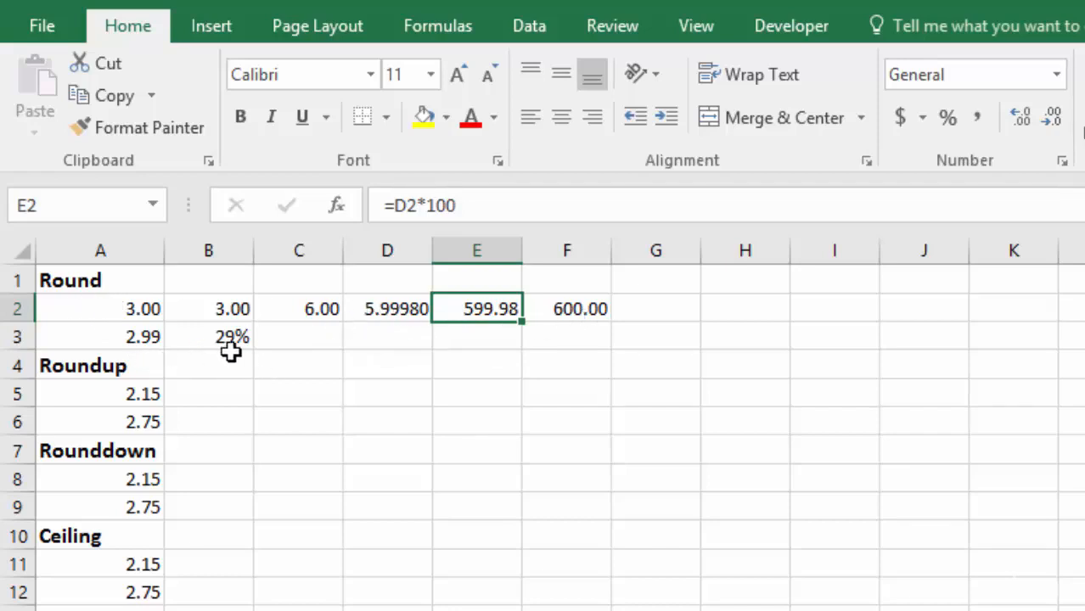
# - Enter the unrounded percentage calculation =A3*B3 in cell C3
pyautogui.click(296, 337)
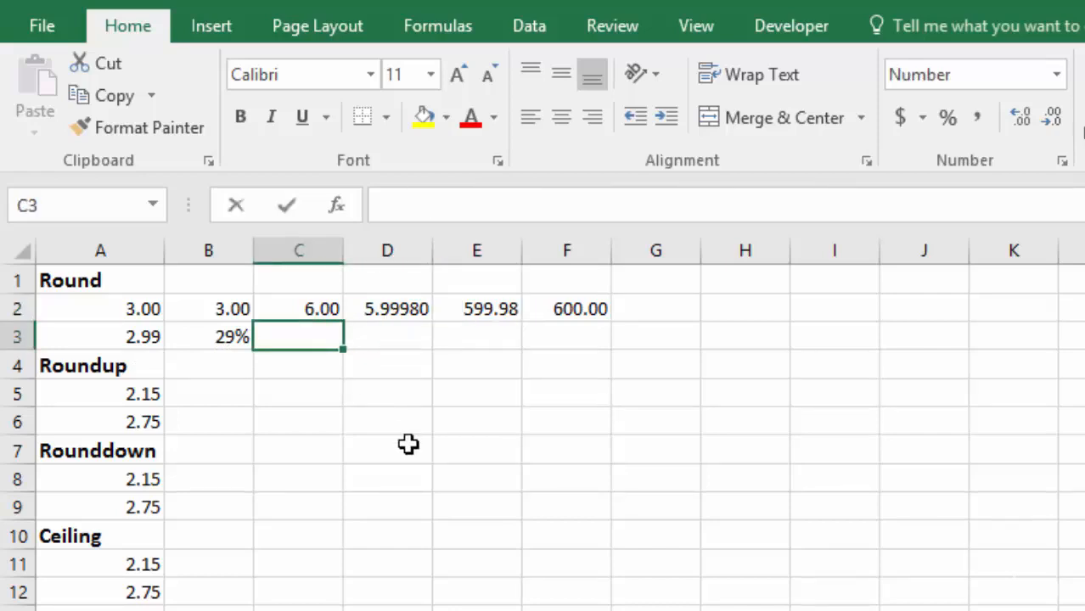
pyautogui.write('=')
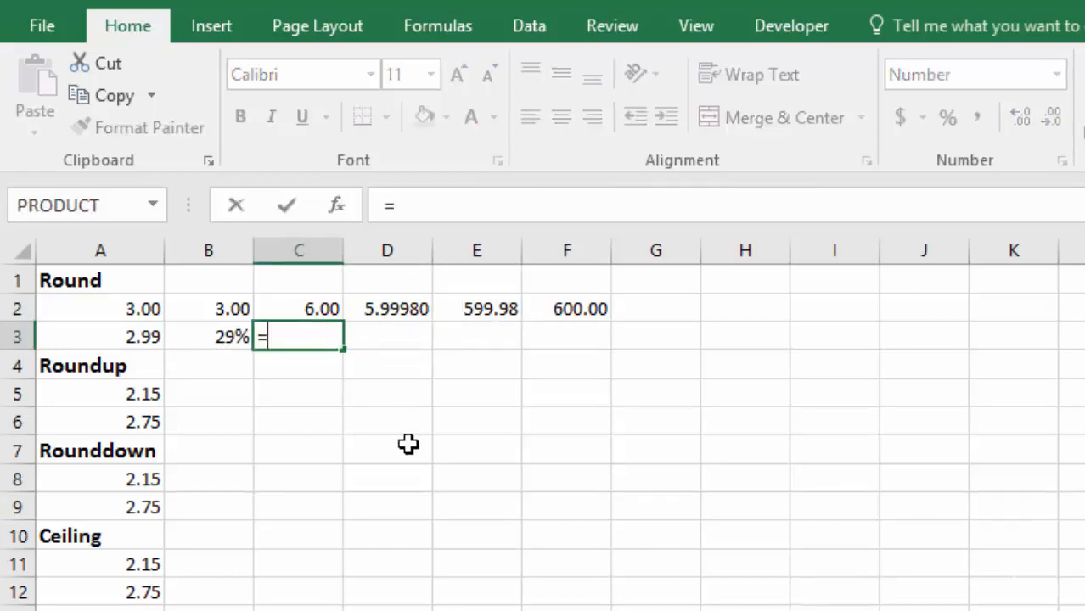
pyautogui.click(128, 337)
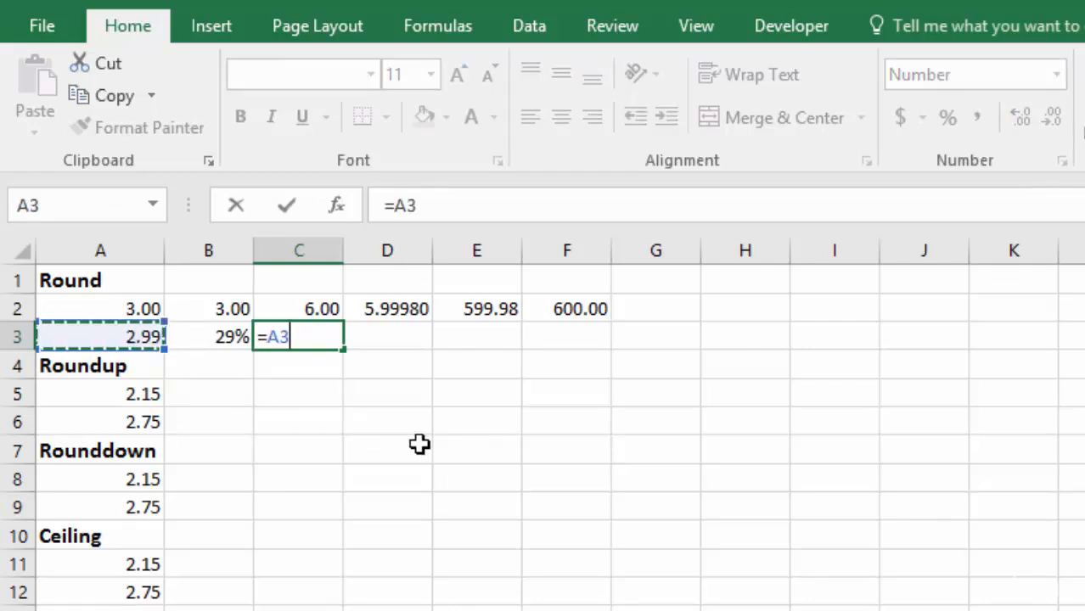
pyautogui.write('*')
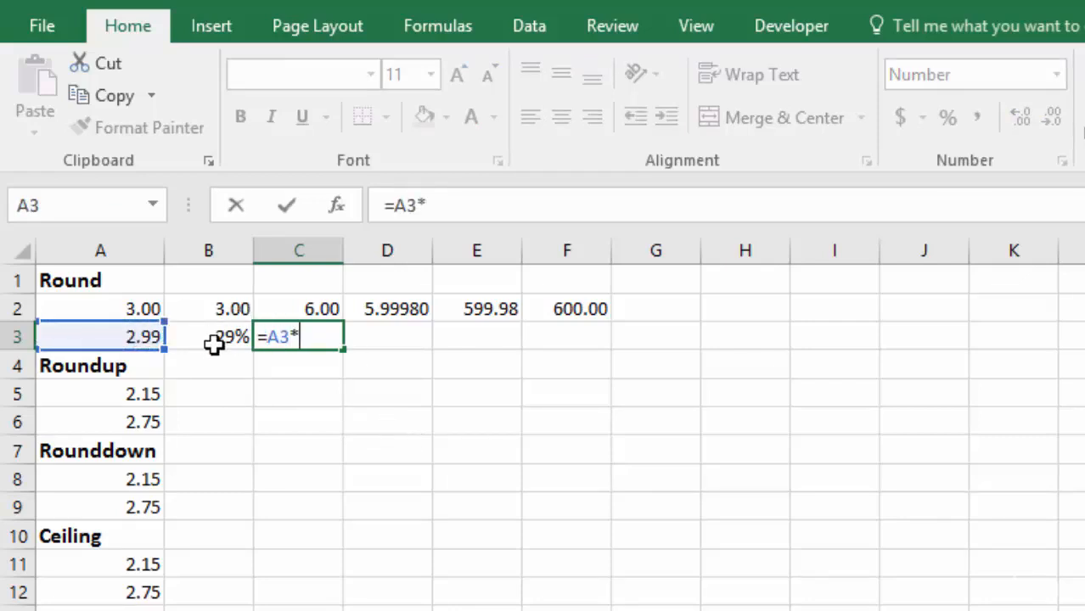
pyautogui.click(187, 337)
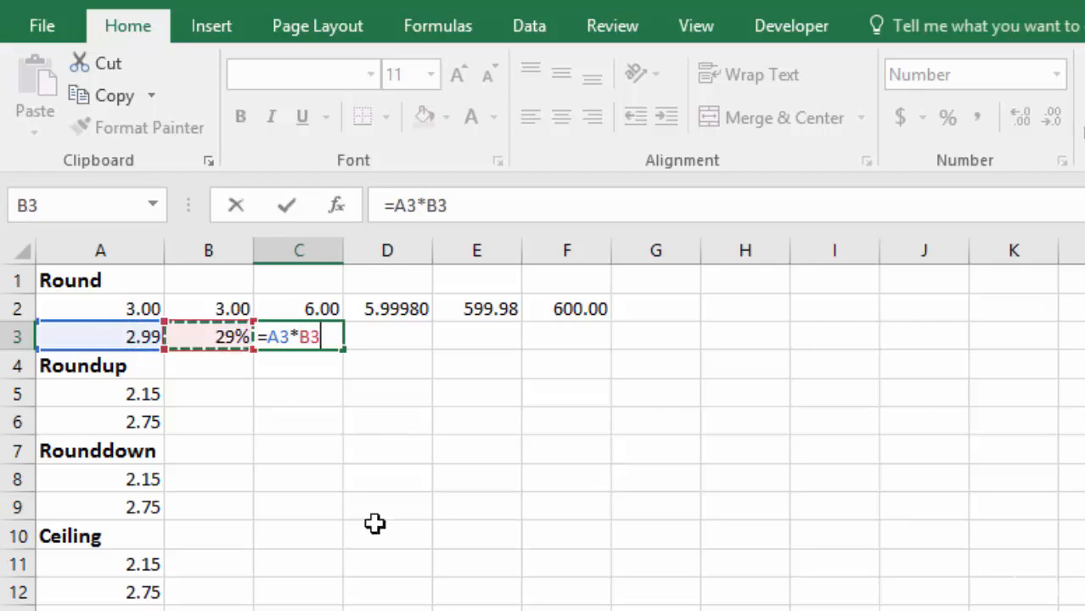
pyautogui.hotkey('ctrl', 'Return')
pyautogui.press('Return')
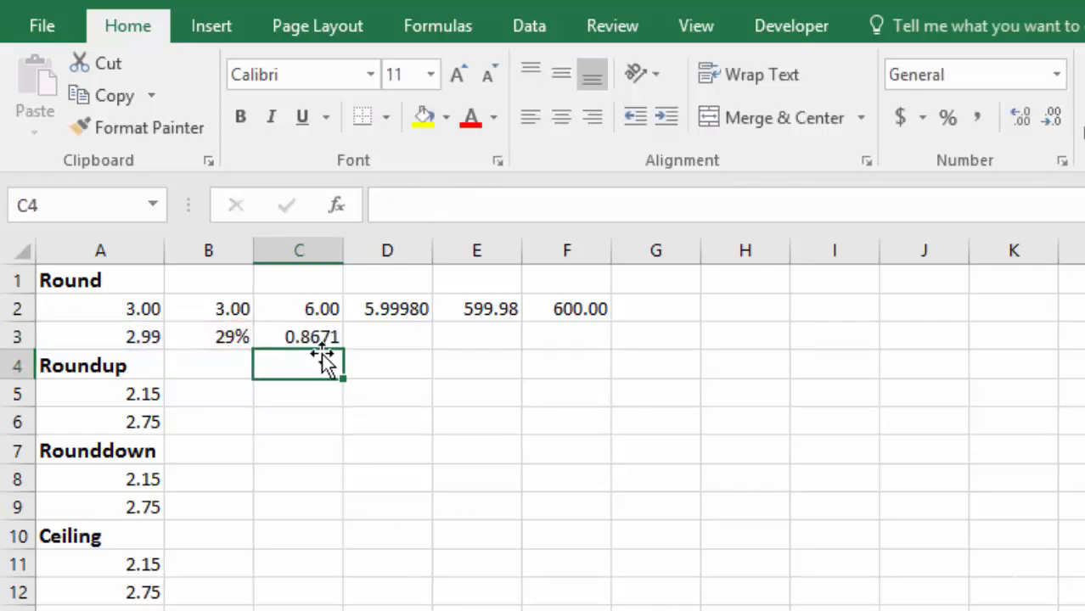
# - Display the product in C3 with two decimal places and return it to four decimal places
pyautogui.click(322, 336)
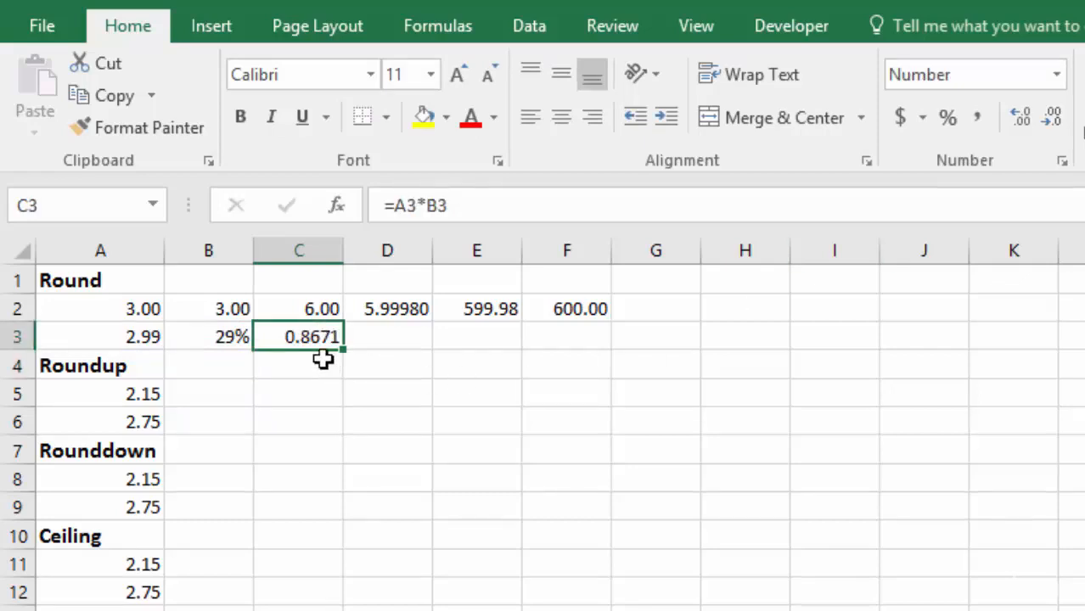
pyautogui.click(1059, 123)
pyautogui.click(1059, 123)
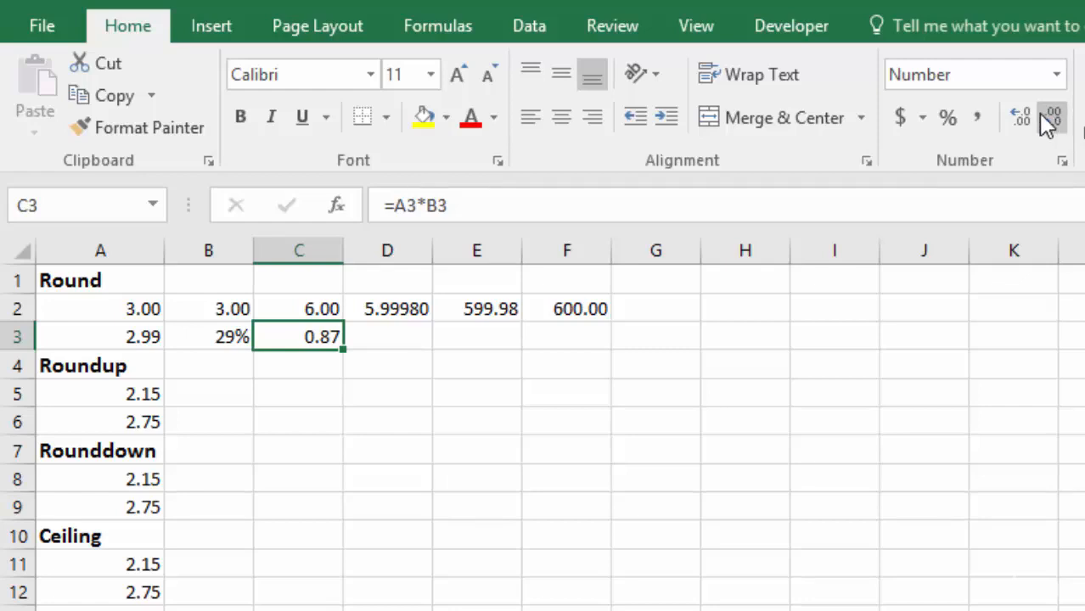
pyautogui.click(1020, 118)
pyautogui.click(1020, 117)
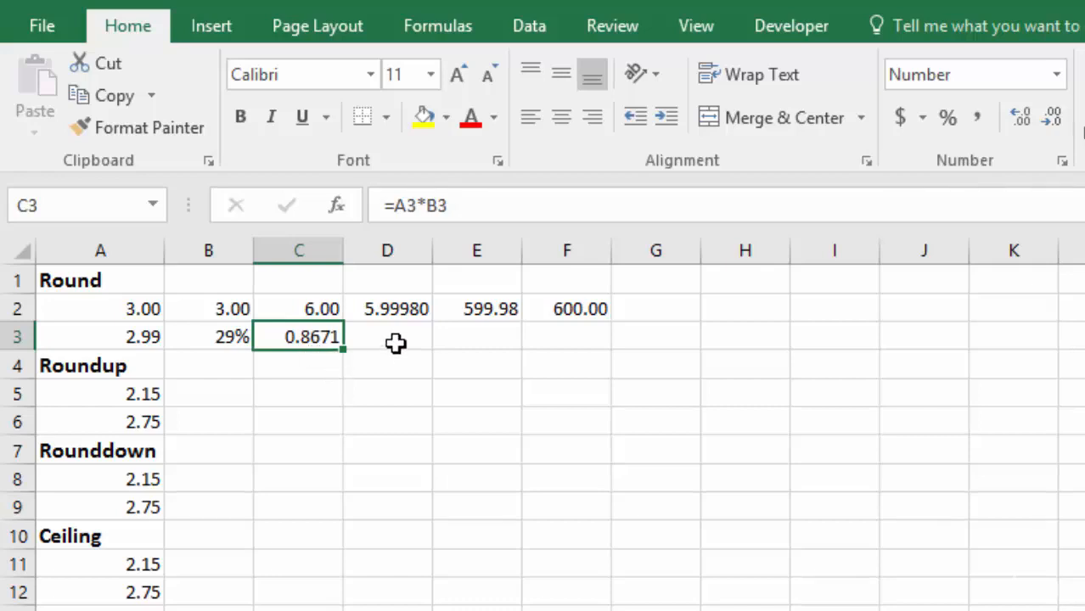
# - Enter =ROUND(A3*B3,2) in cell D3 to round the product to two decimal places
pyautogui.click(392, 337)
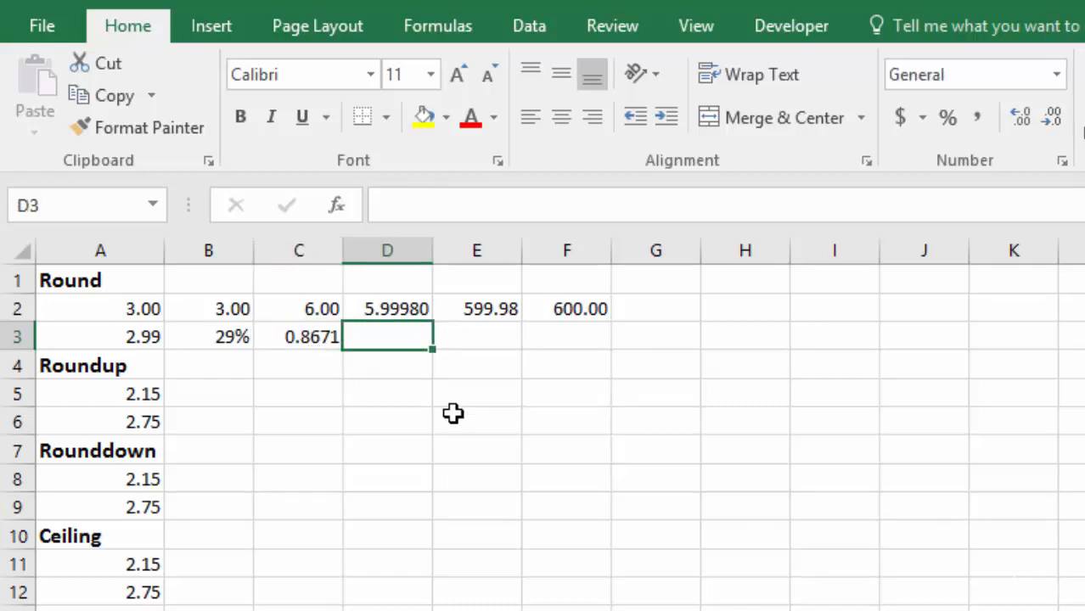
pyautogui.write('=rou')
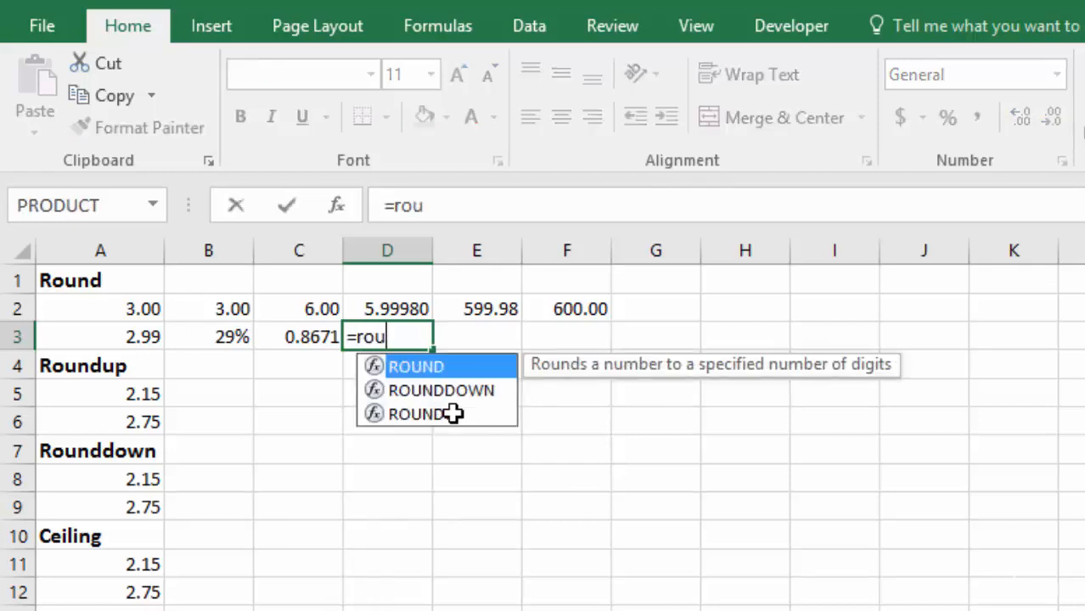
pyautogui.write('n')
pyautogui.press('Tab')
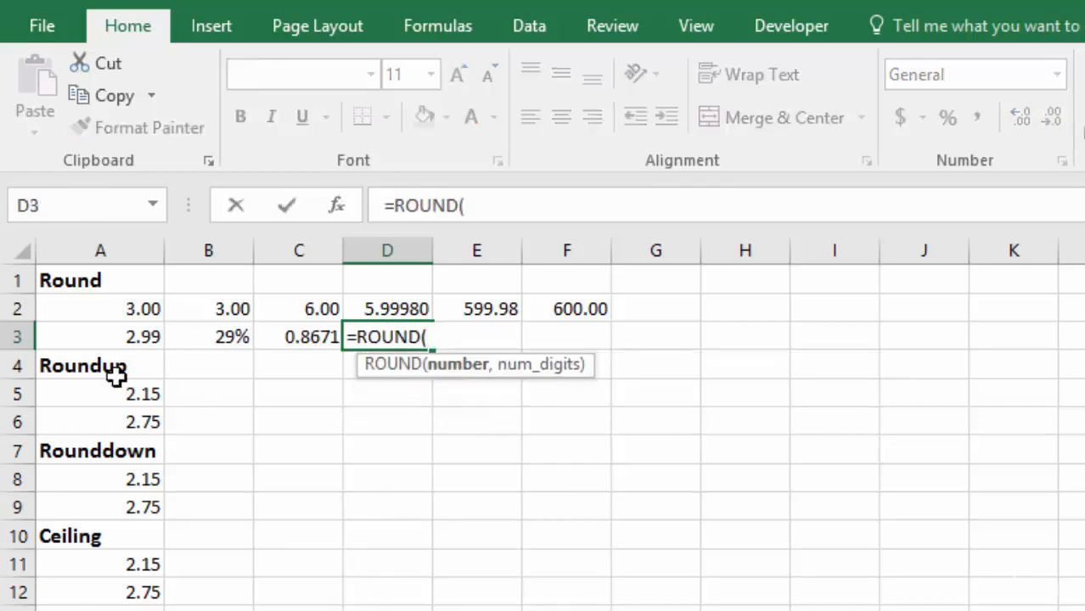
pyautogui.click(107, 338)
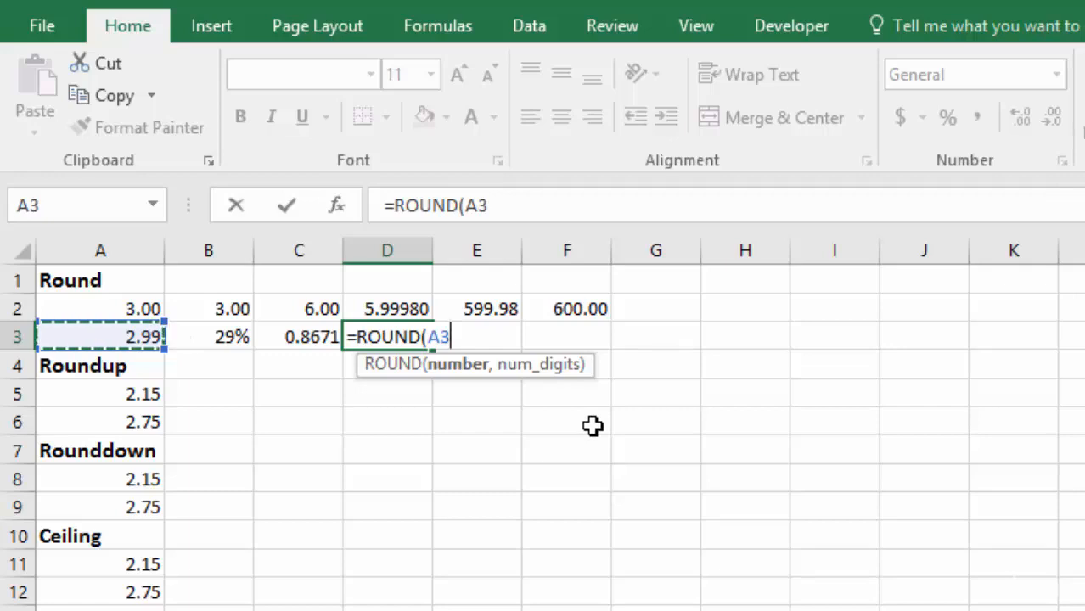
pyautogui.write('*')
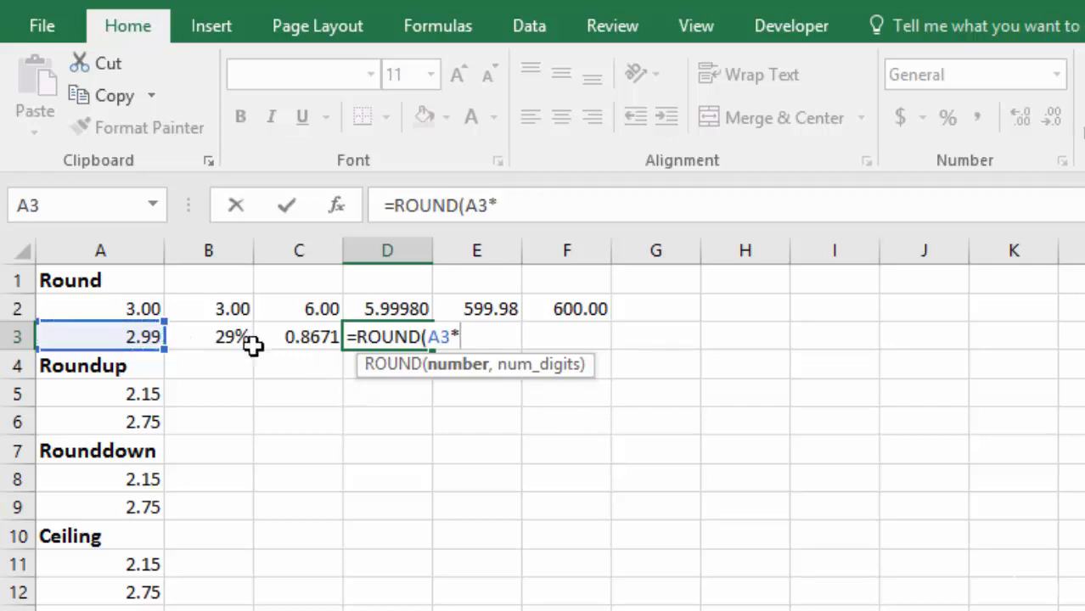
pyautogui.click(220, 338)
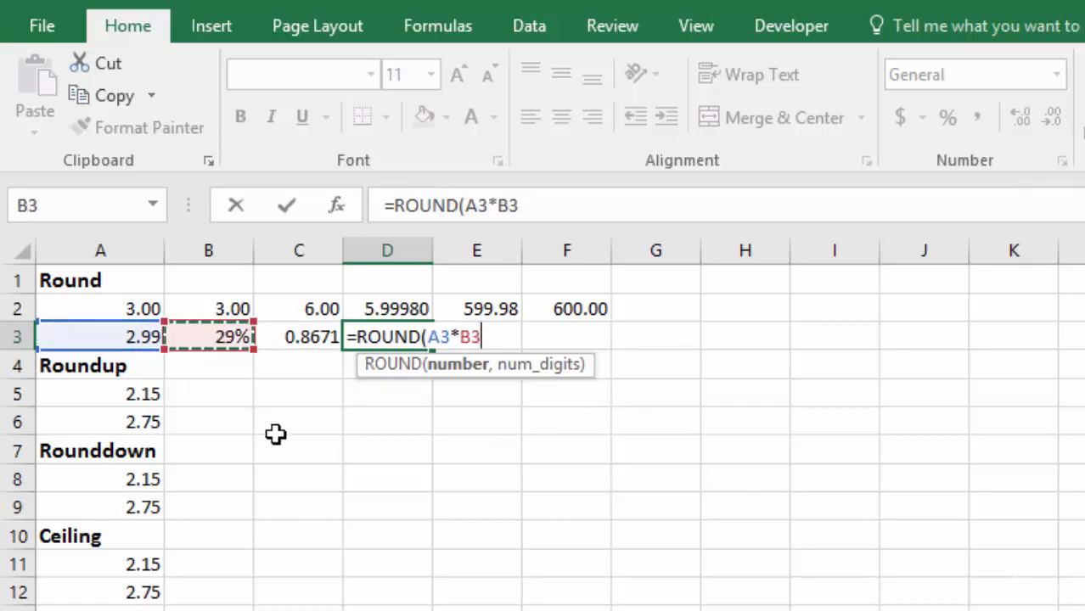
pyautogui.write(',2')
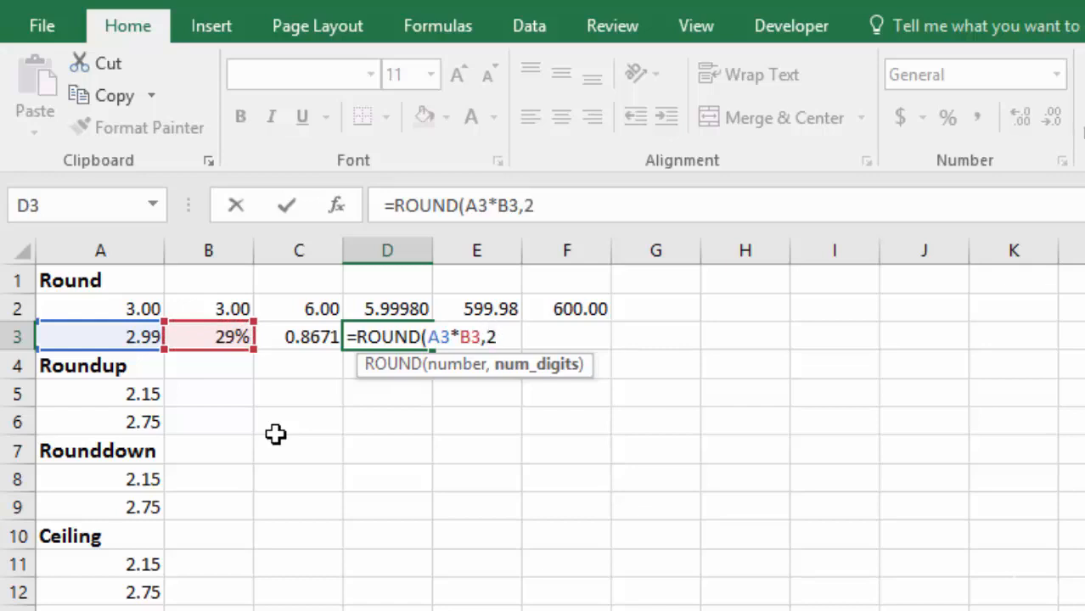
pyautogui.press('Return')
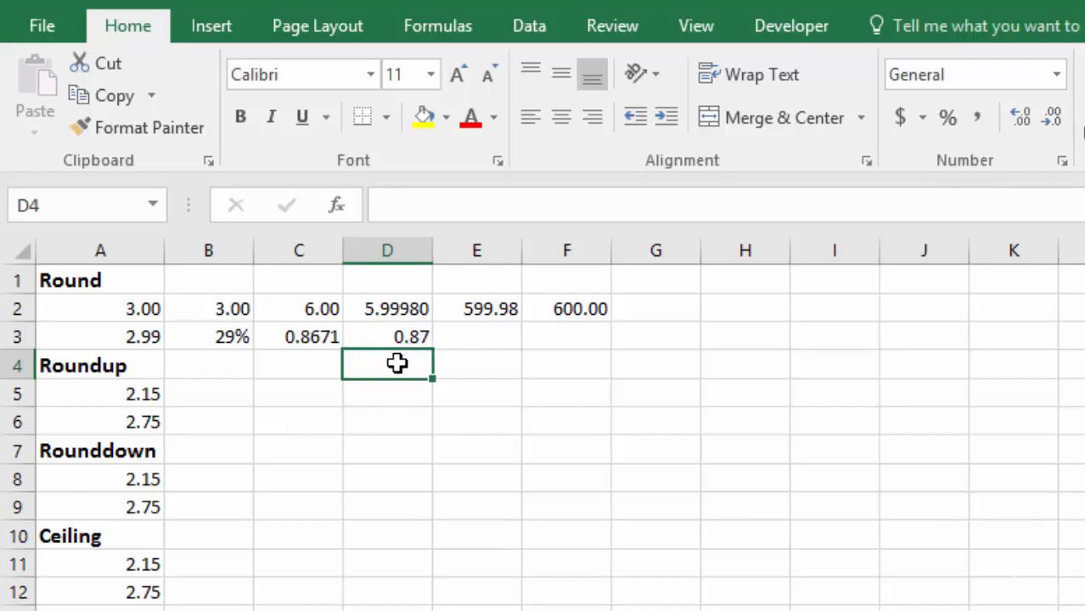
# - Review the number argument of the ROUND formula in D3 and change its num_digits argument to 0
pyautogui.doubleClick(394, 337)
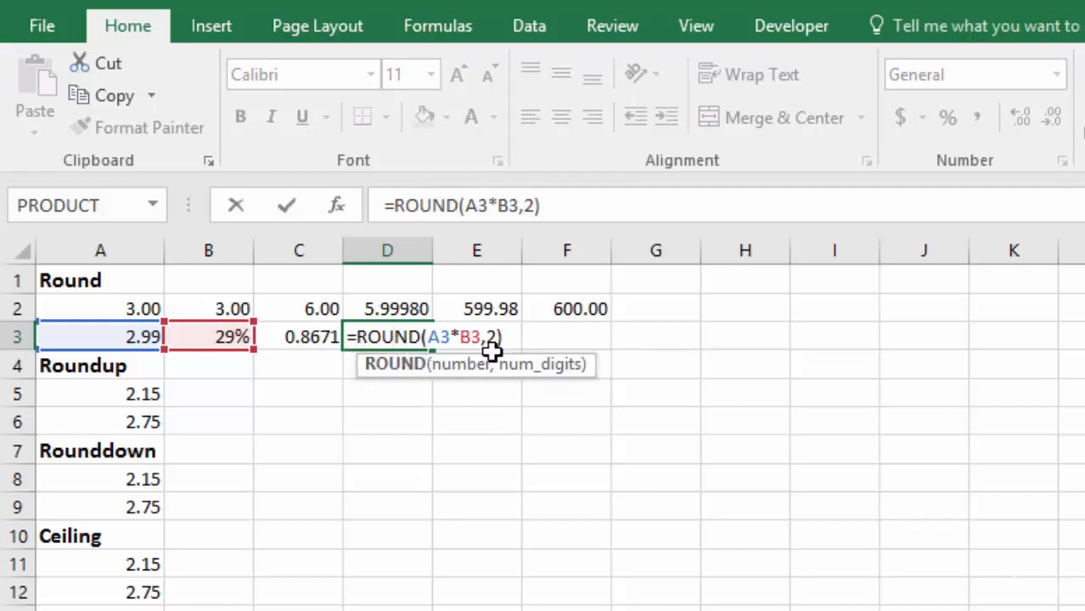
pyautogui.click(460, 365)
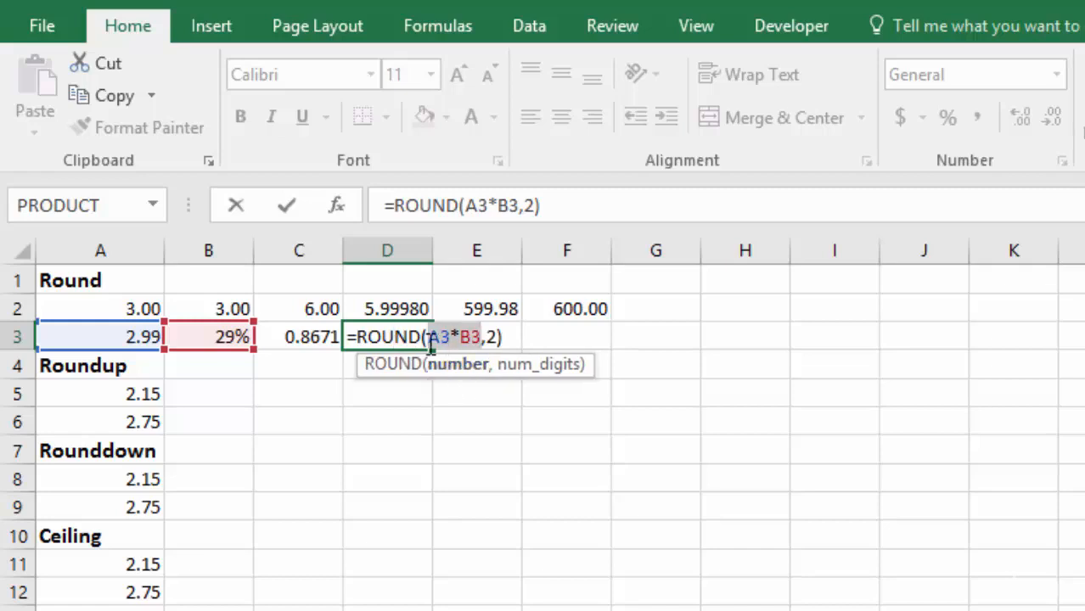
pyautogui.click(547, 368)
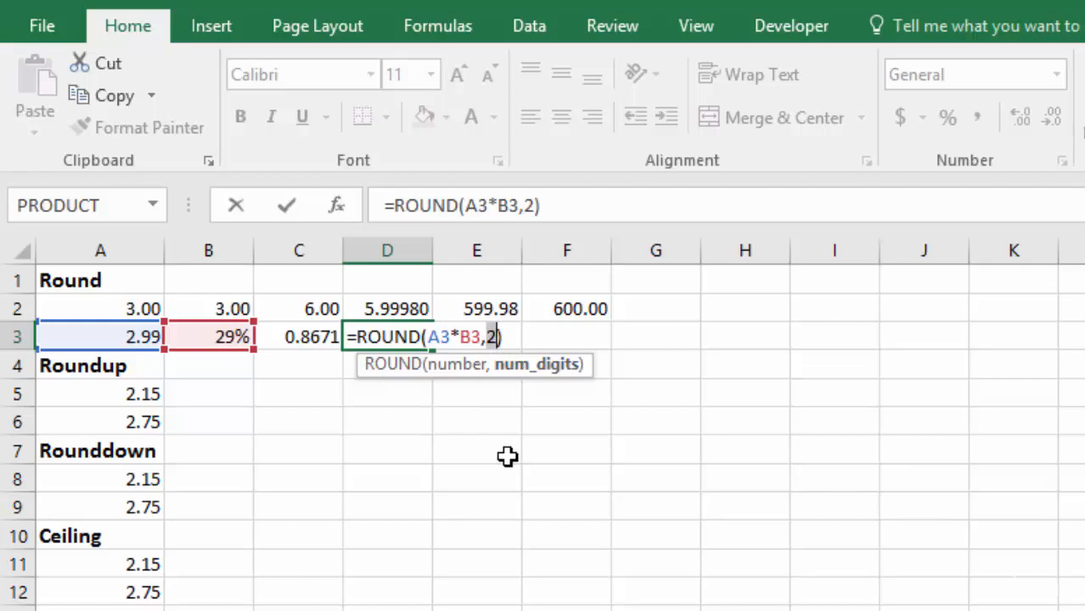
pyautogui.write('0')
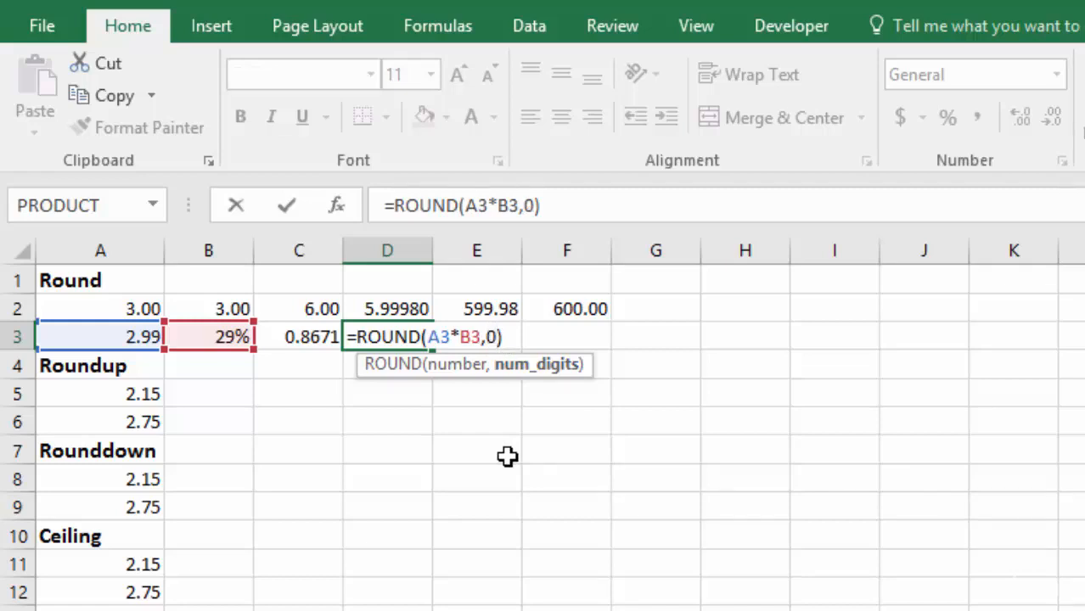
pyautogui.press('Return')
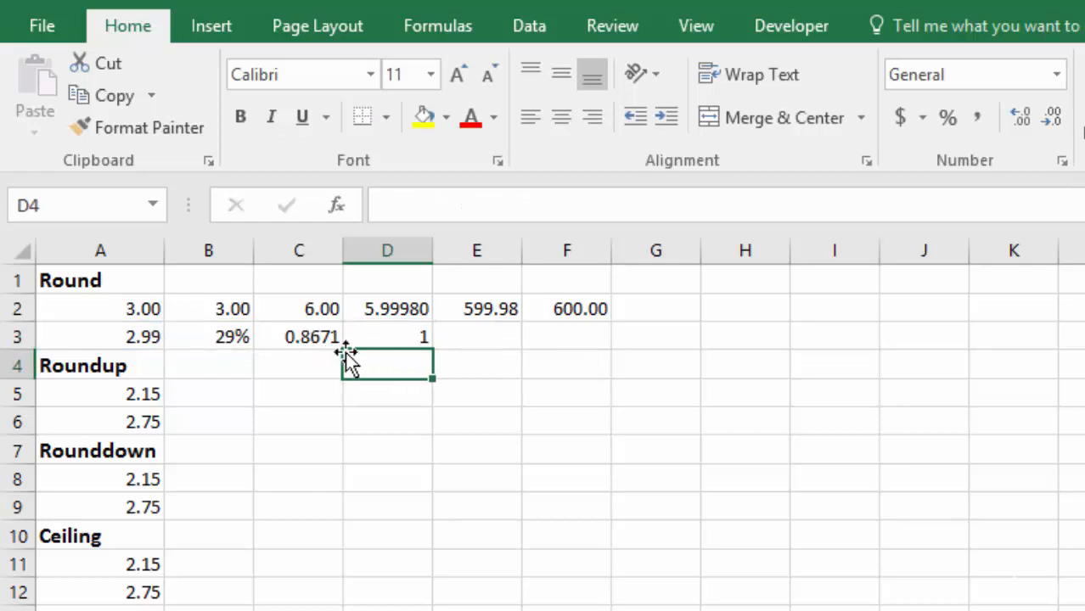
# - Change the num_digits argument of the ROUND formula in D3 to 1 and display the cell with two decimal places
pyautogui.doubleClick(398, 339)
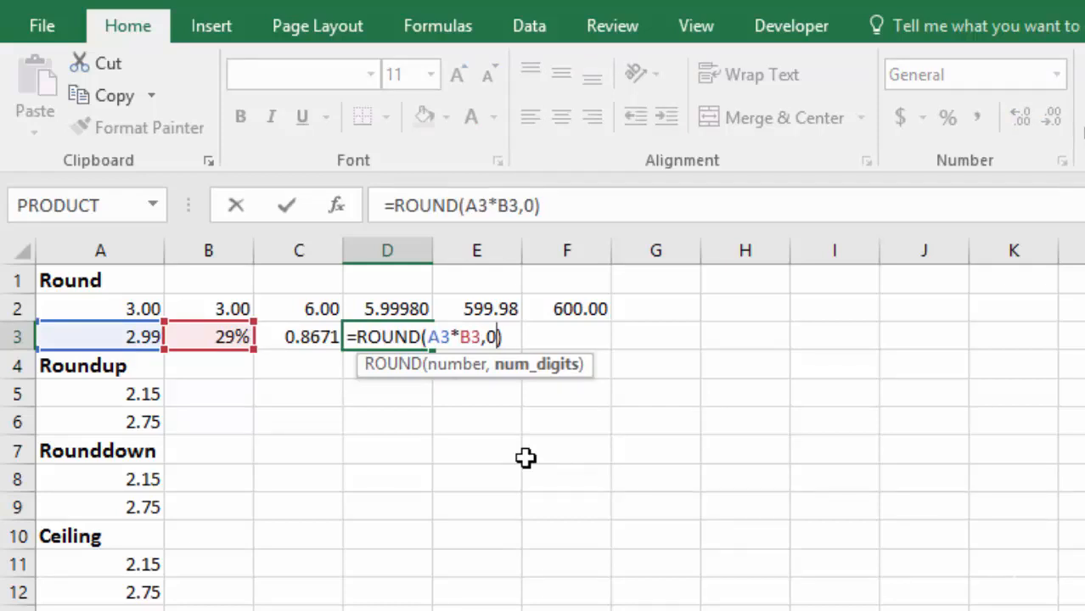
pyautogui.press('BackSpace')
pyautogui.write('1')
pyautogui.press('Return')
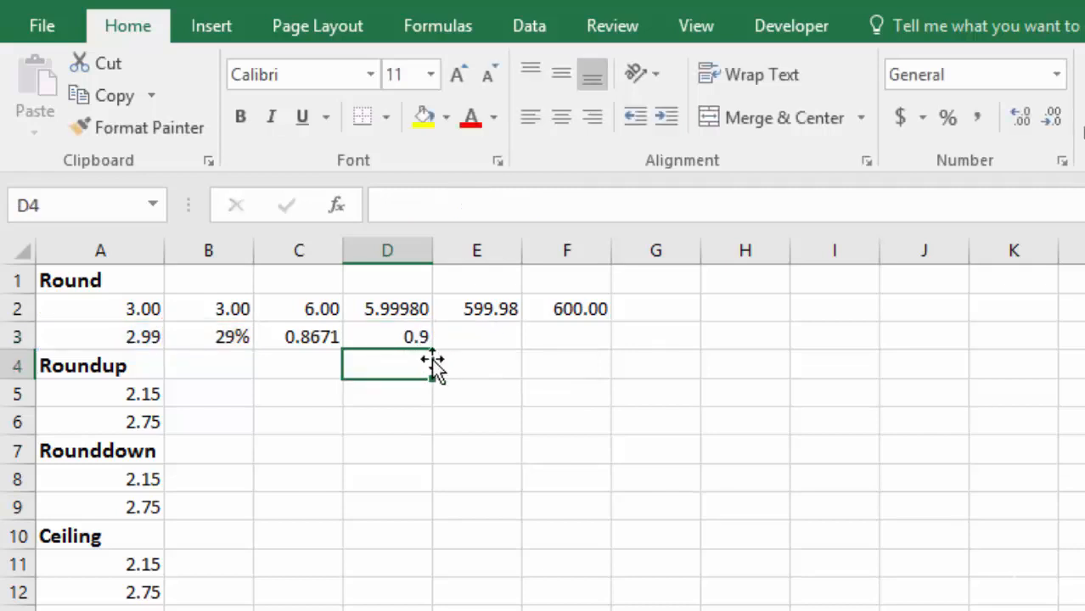
pyautogui.click(395, 337)
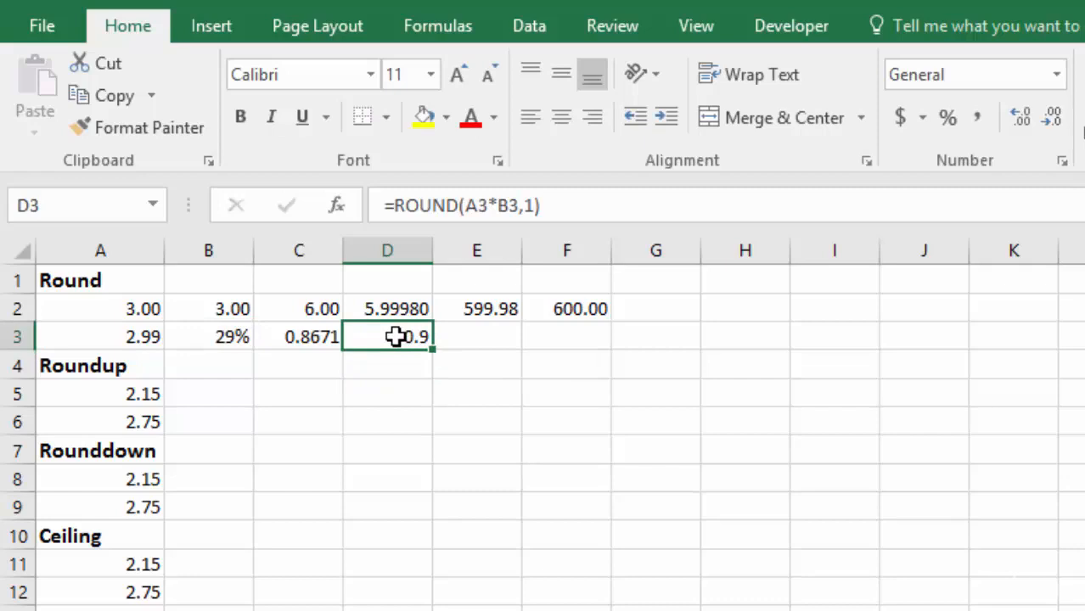
pyautogui.click(1020, 116)
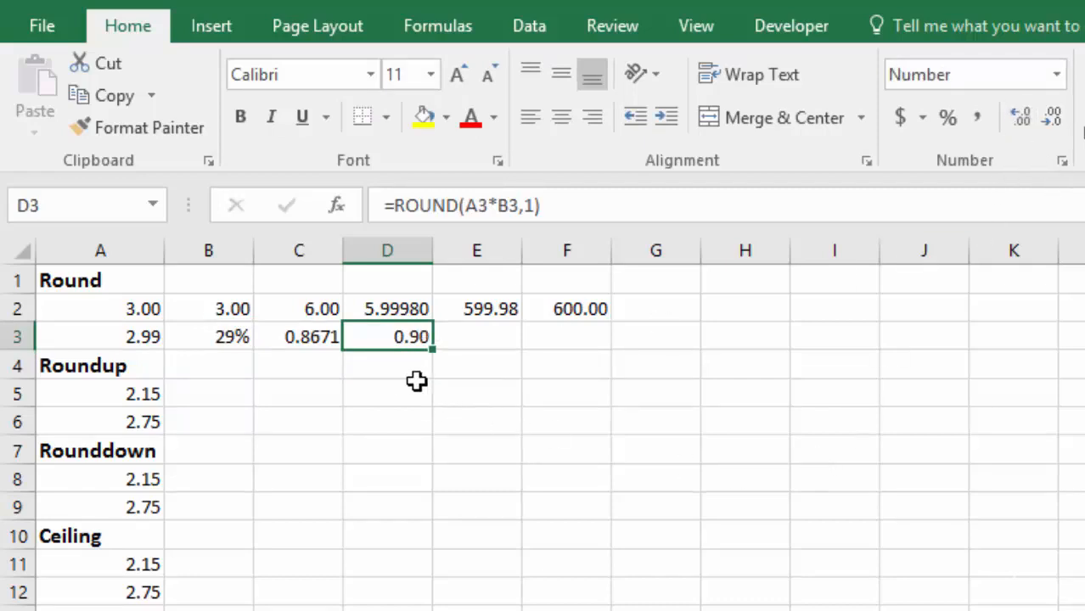
# - Enter 245 in H2 and 565 in I2, and display both values with two decimal places
pyautogui.click(760, 309)
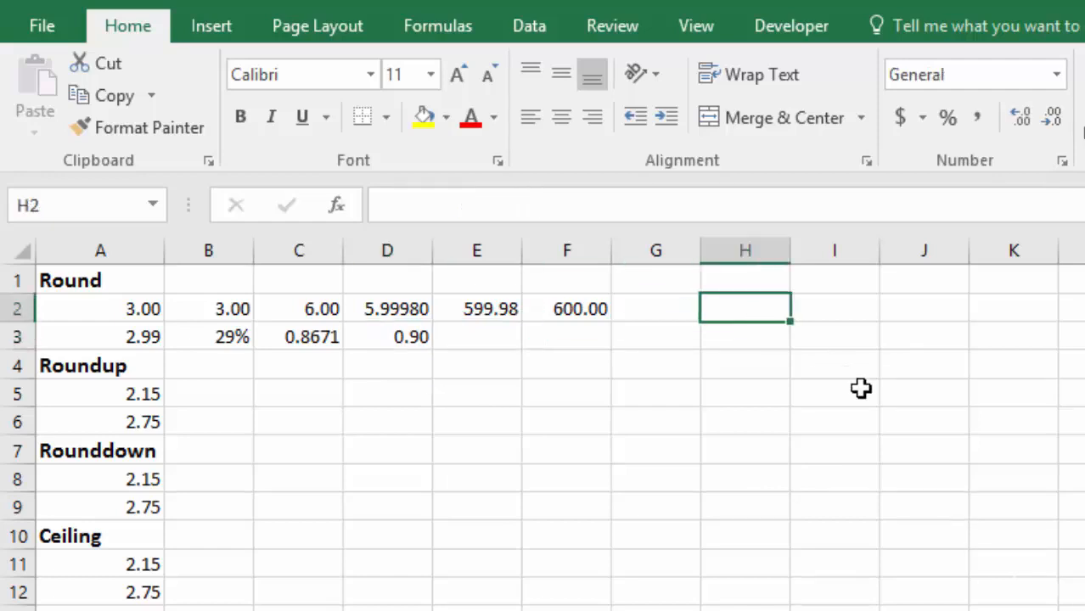
pyautogui.write('245')
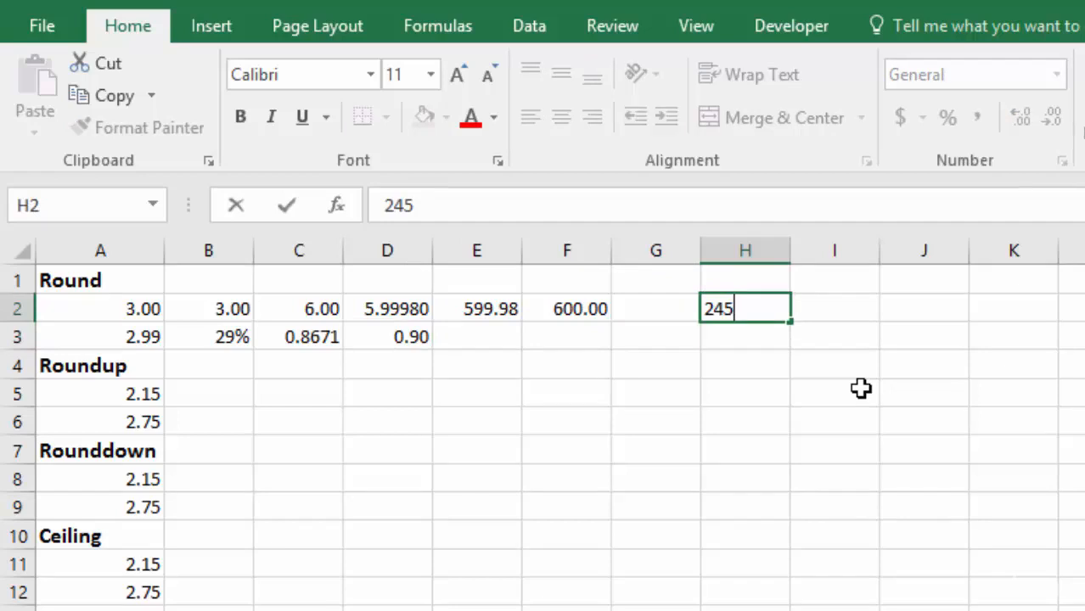
pyautogui.press('Tab')
pyautogui.write('565')
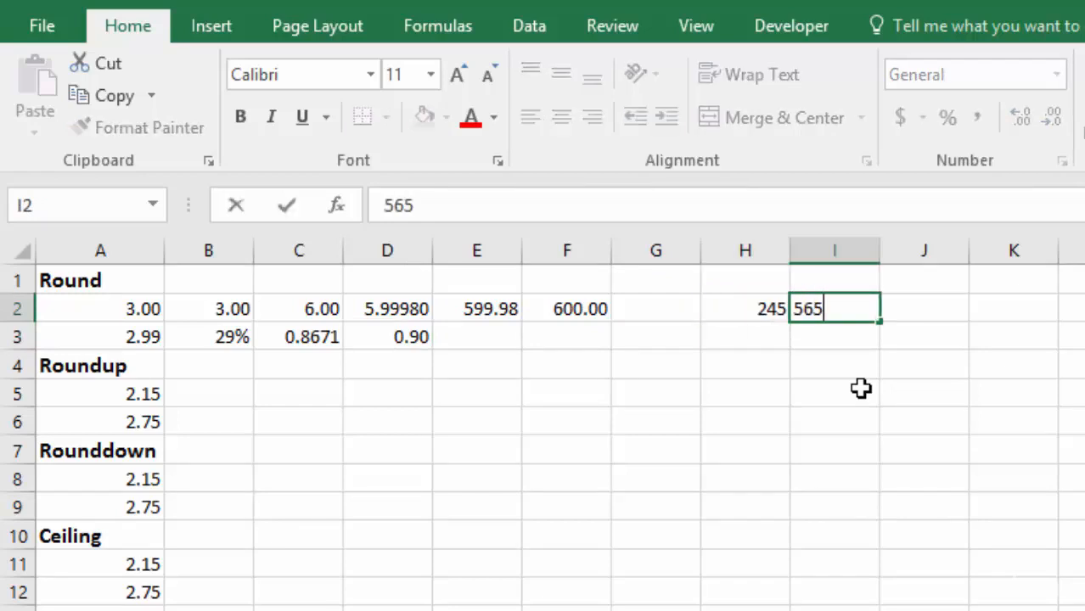
pyautogui.press('Tab')
pyautogui.moveTo(756, 311); pyautogui.dragTo(787, 308)
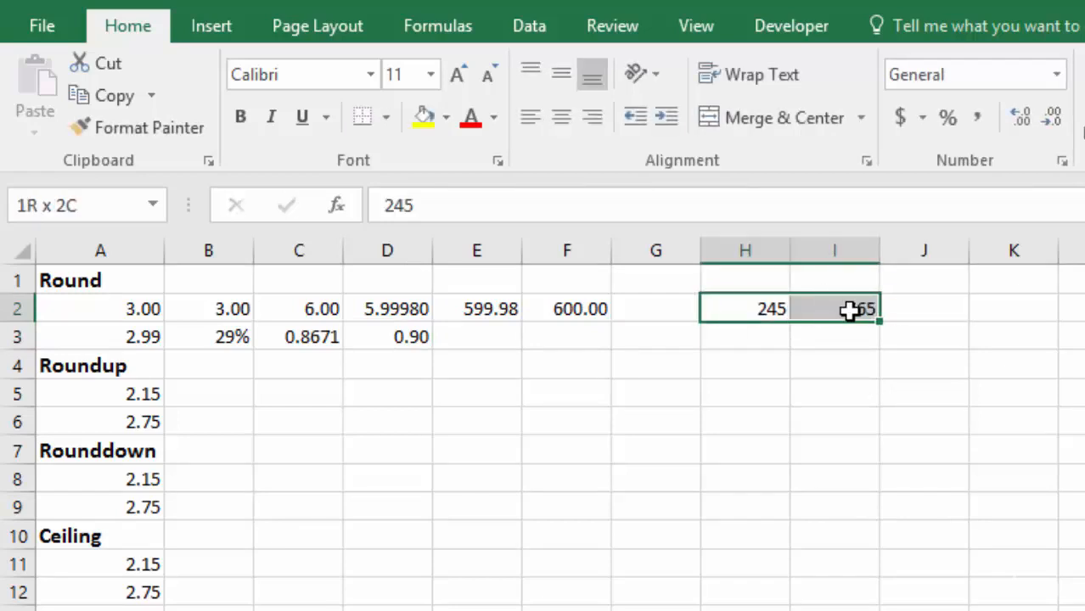
pyautogui.click(1020, 116)
pyautogui.click(1020, 116)
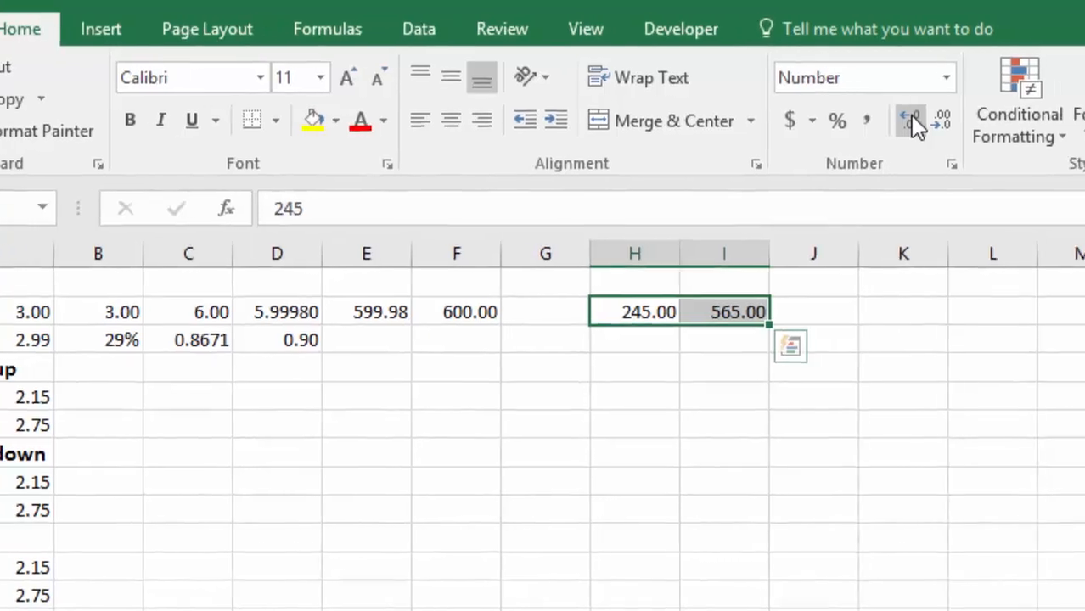
# - Enter the sum formula =H2+I2 in cell J2
pyautogui.click(808, 313)
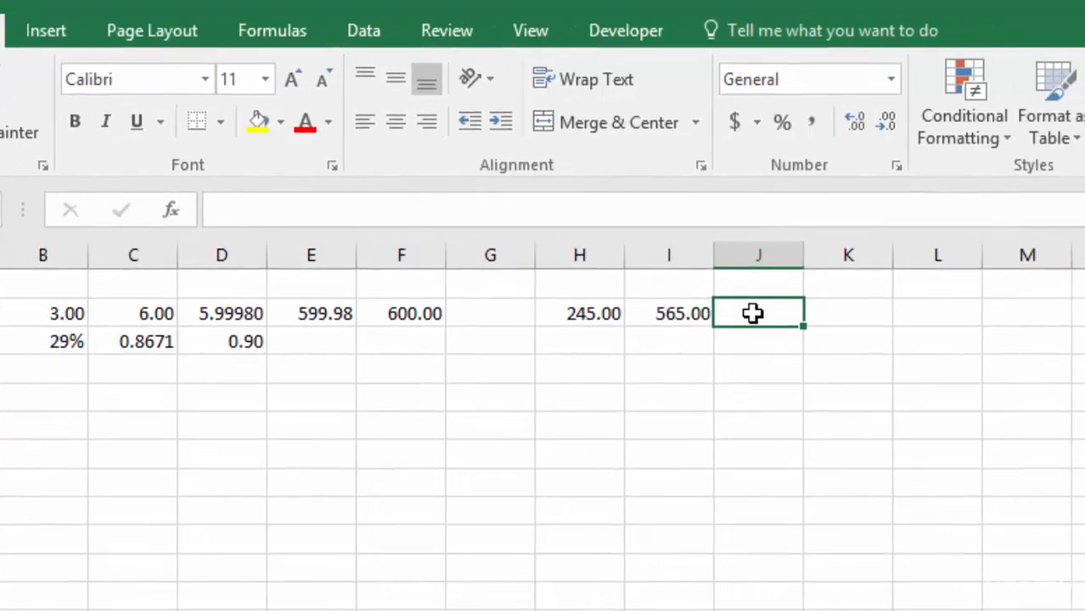
pyautogui.write('=')
pyautogui.click(588, 313)
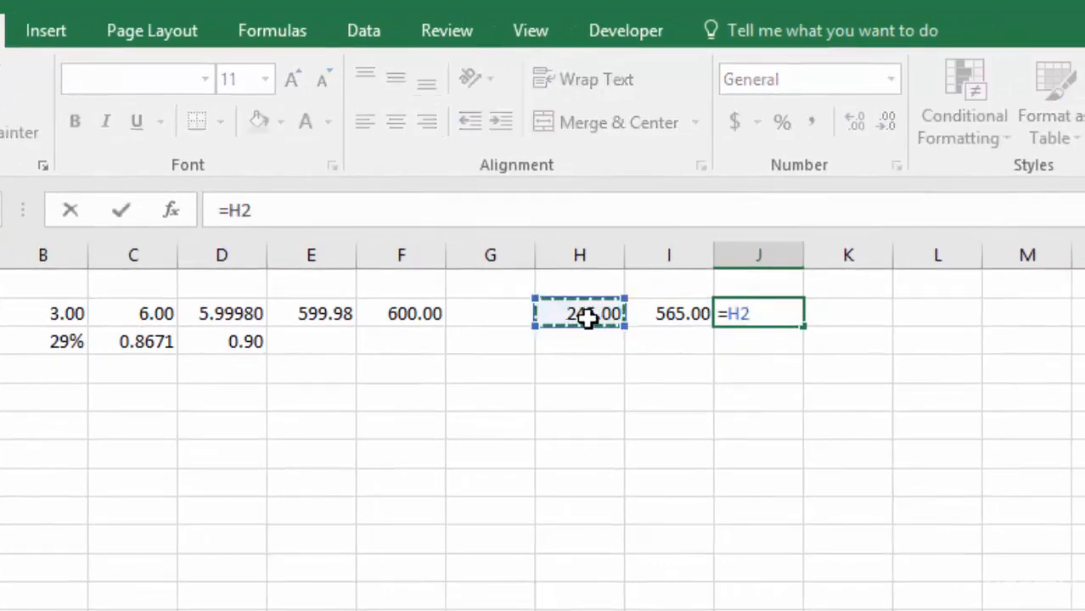
pyautogui.write('+')
pyautogui.click(668, 312)
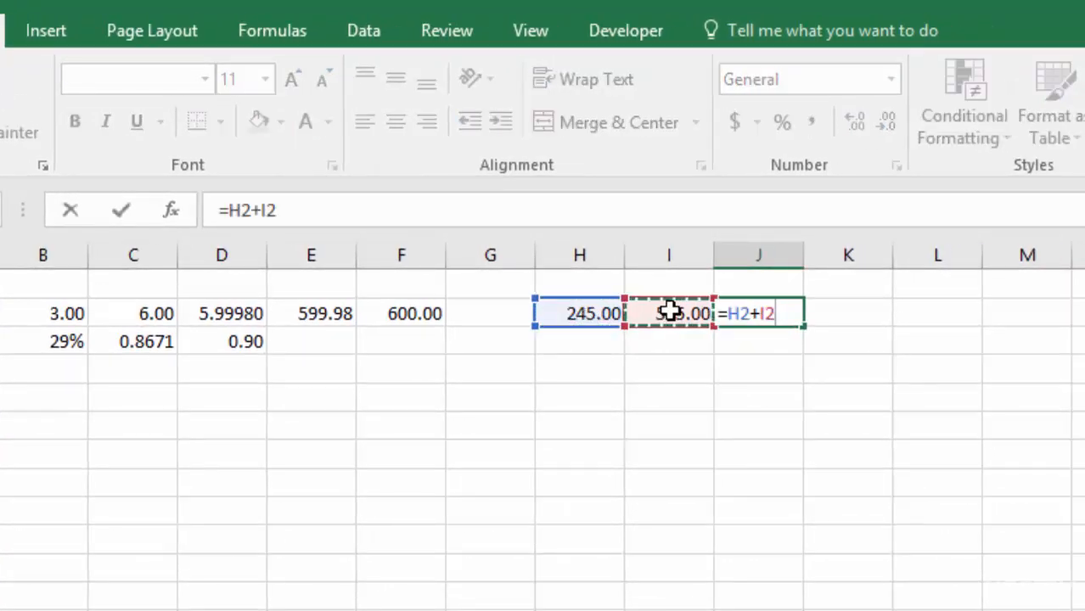
pyautogui.press('Return')
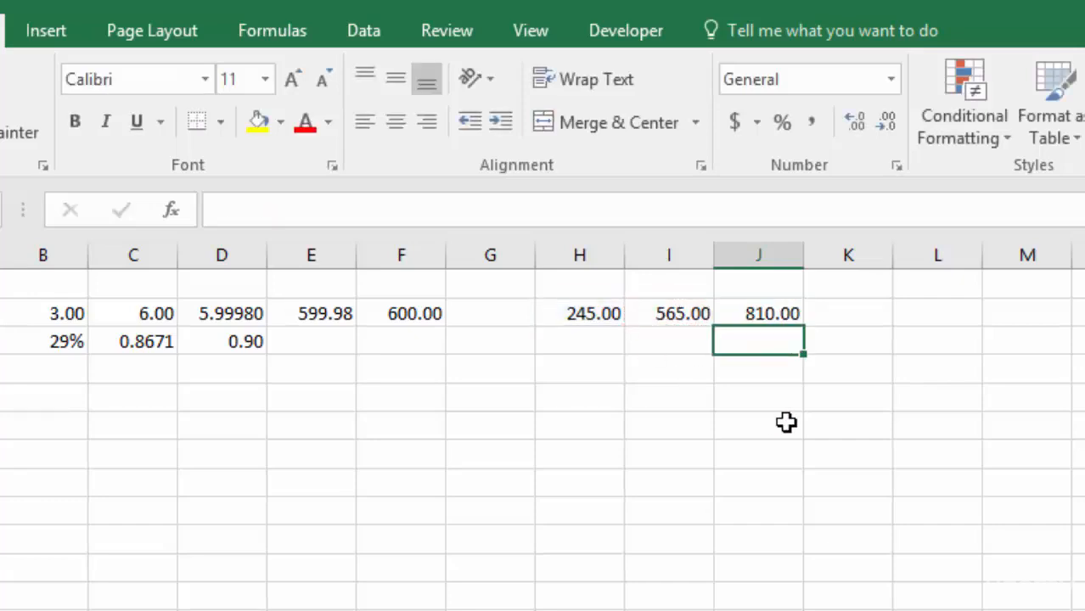
# - Wrap the sum in J2 in ROUND with num_digits -2 to round it to the nearest hundred
pyautogui.doubleClick(750, 313)
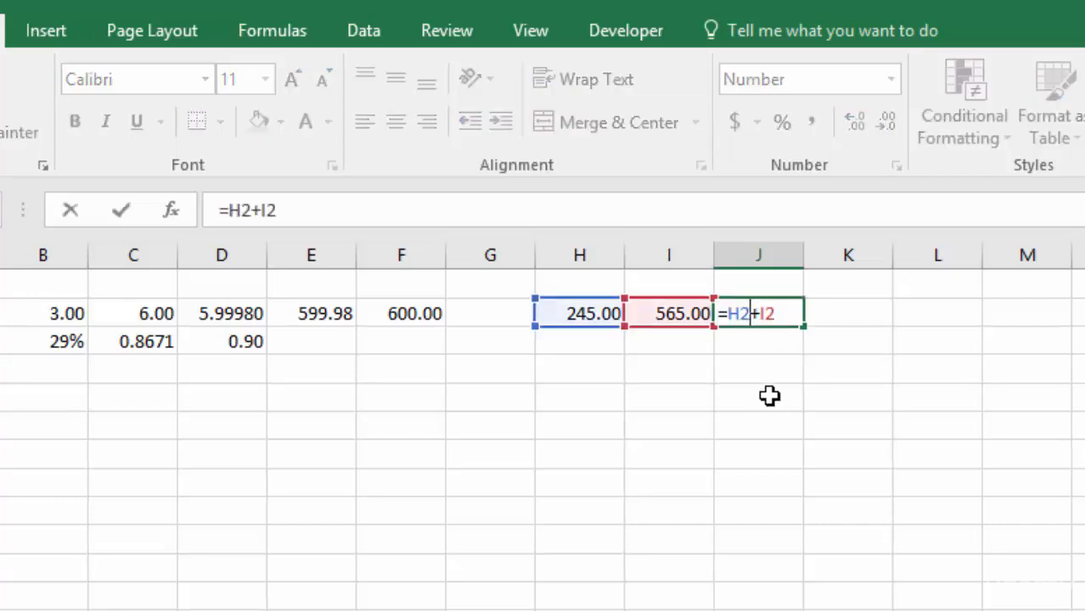
pyautogui.click(728, 313)
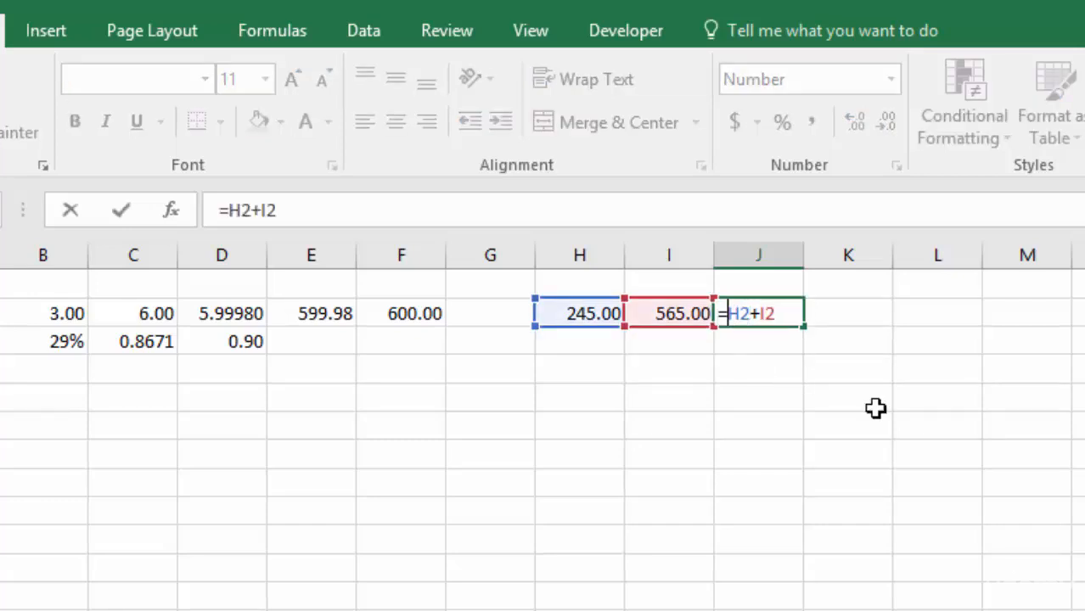
pyautogui.write('roun')
pyautogui.press('Tab')
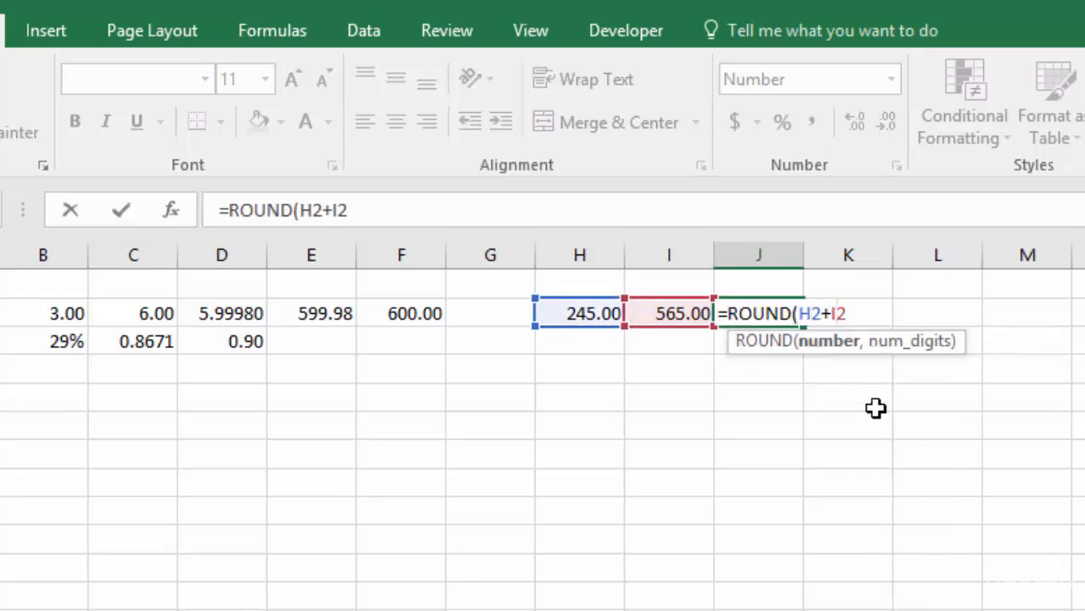
pyautogui.write(',')
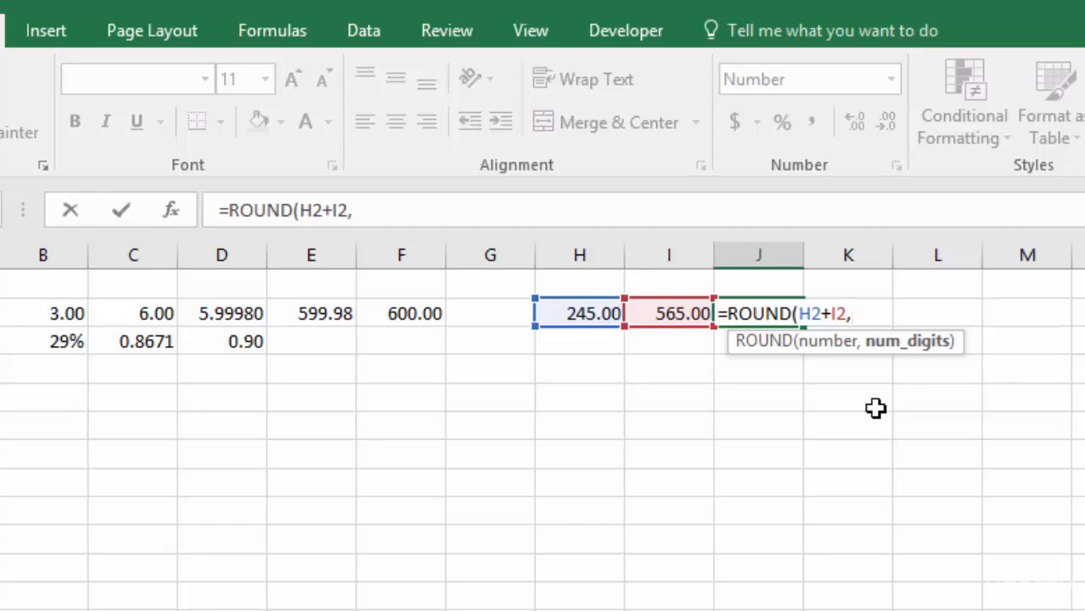
pyautogui.write('-2')
pyautogui.press('Return')
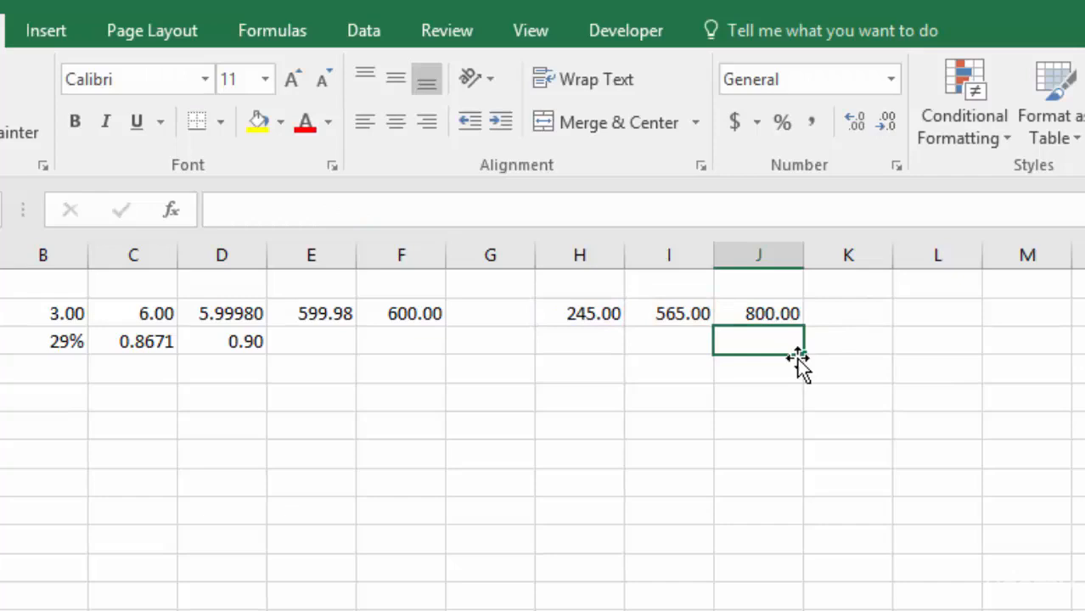
# - Undo the rounding of the sum in J2 and redo it to compare both results
pyautogui.click(765, 313)
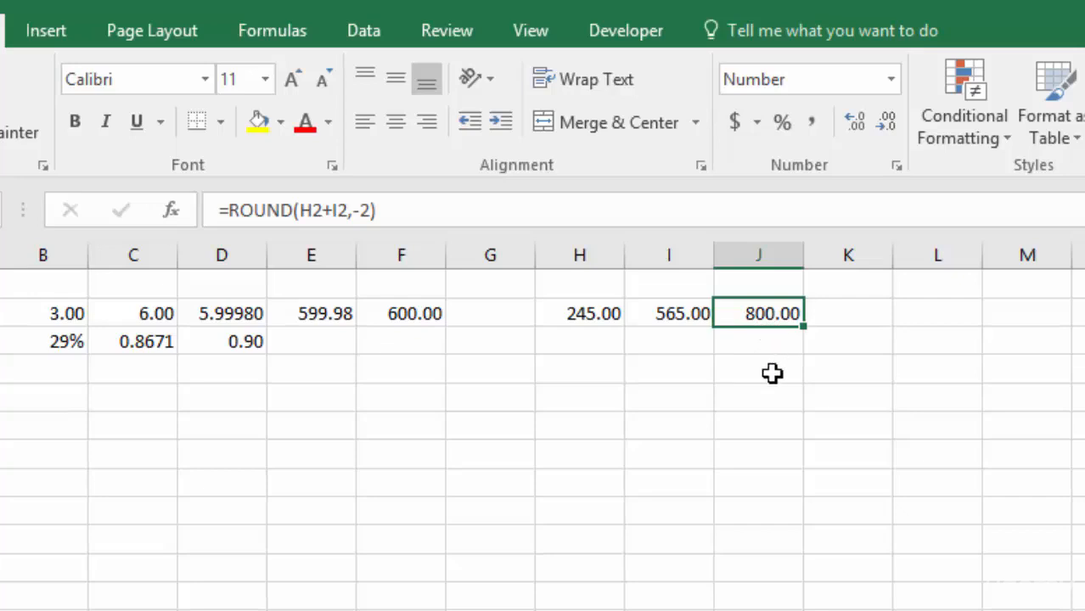
pyautogui.hotkey('ctrl', 'z')
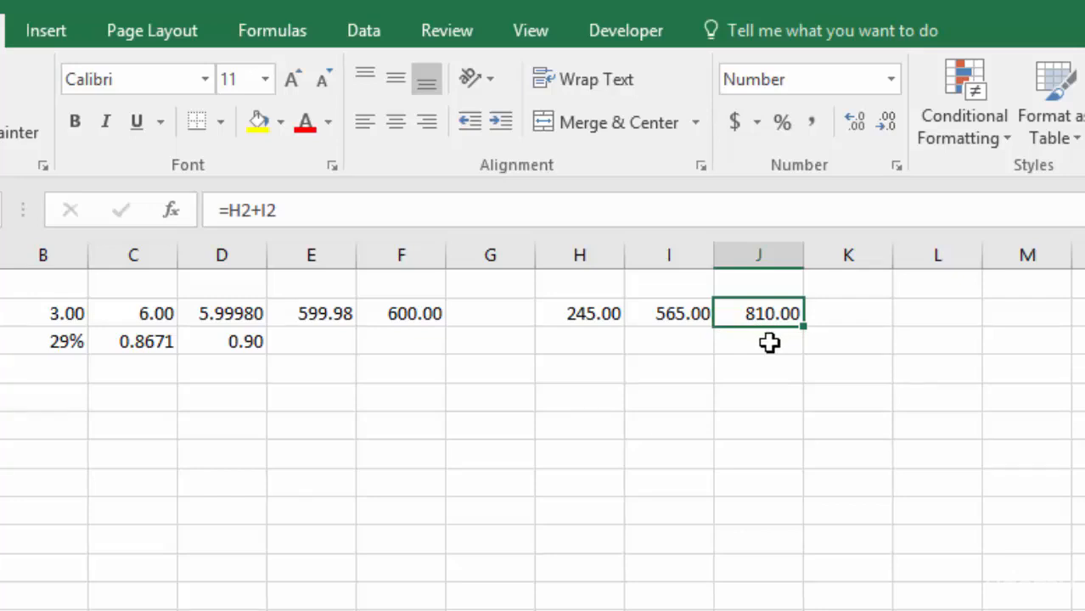
pyautogui.hotkey('ctrl', 'y')
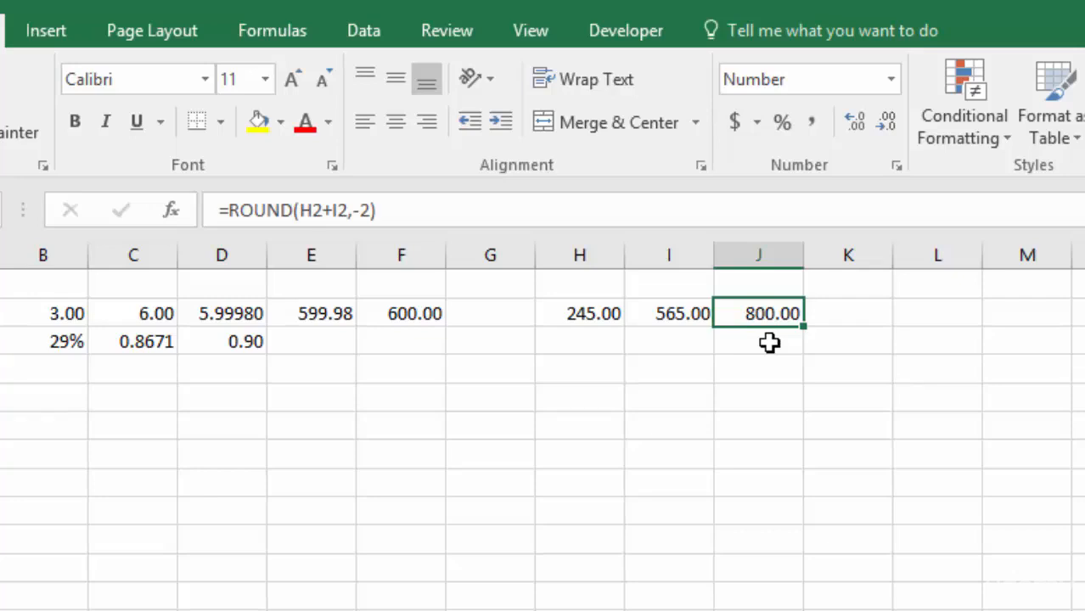
# - Change the num_digits argument of the ROUND formula in J2 to -3
pyautogui.doubleClick(766, 316)
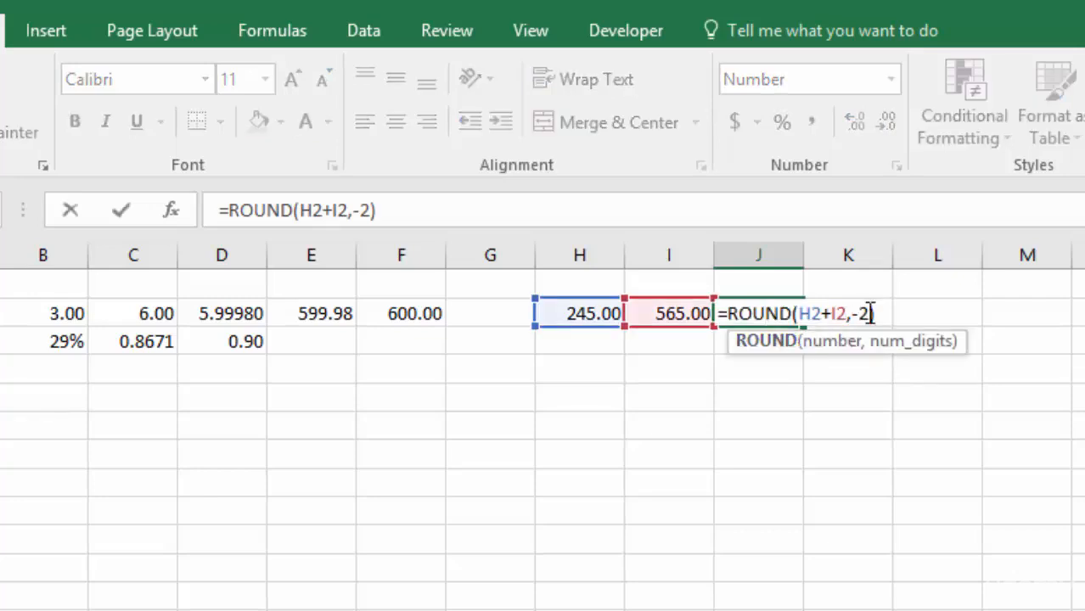
pyautogui.press('BackSpace')
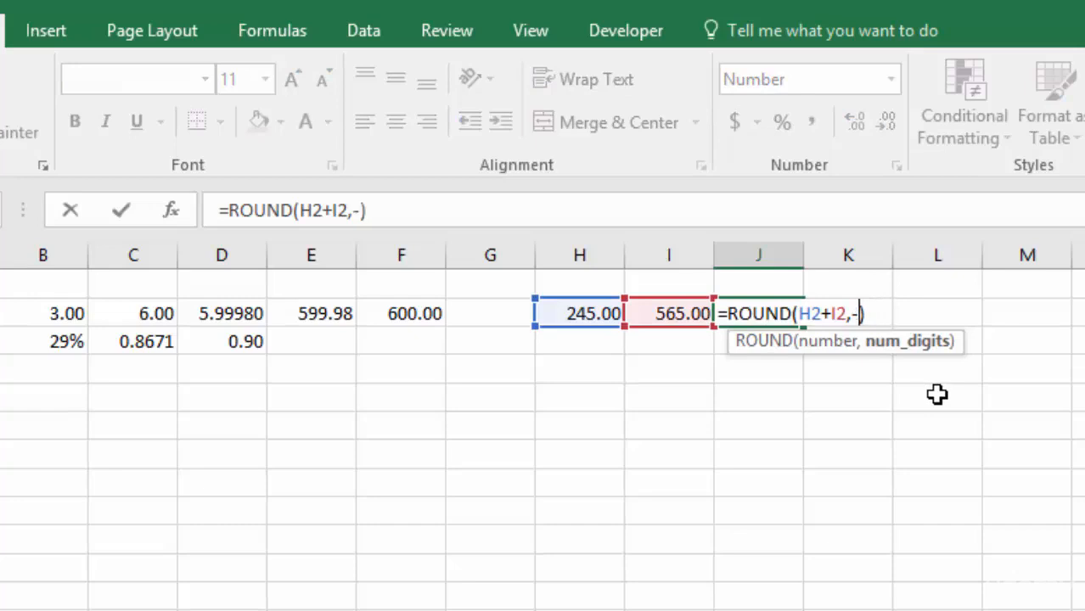
pyautogui.write('3')
pyautogui.press('Return')
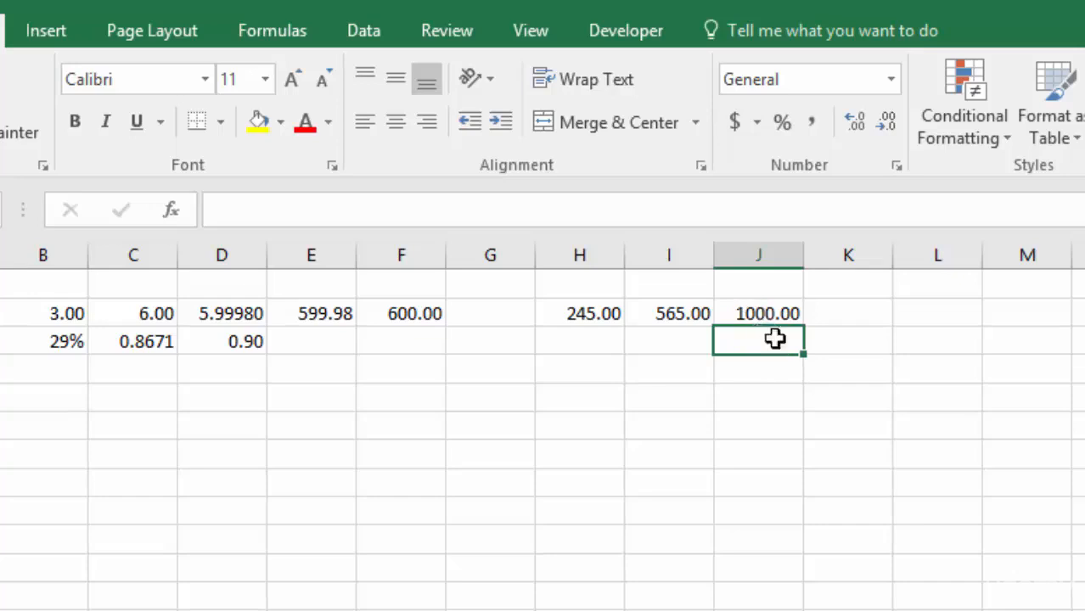
# - Review the number argument H2+I2 inside the ROUND formula in J2 without changing it
pyautogui.click(756, 312)
pyautogui.doubleClick(754, 312)
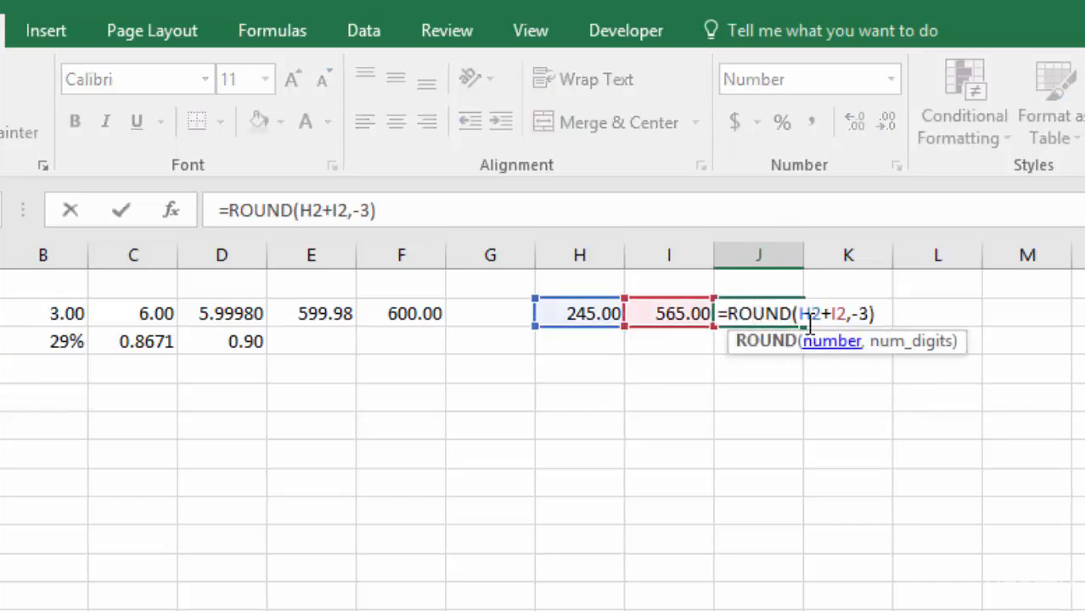
pyautogui.moveTo(800, 314); pyautogui.dragTo(831, 314)
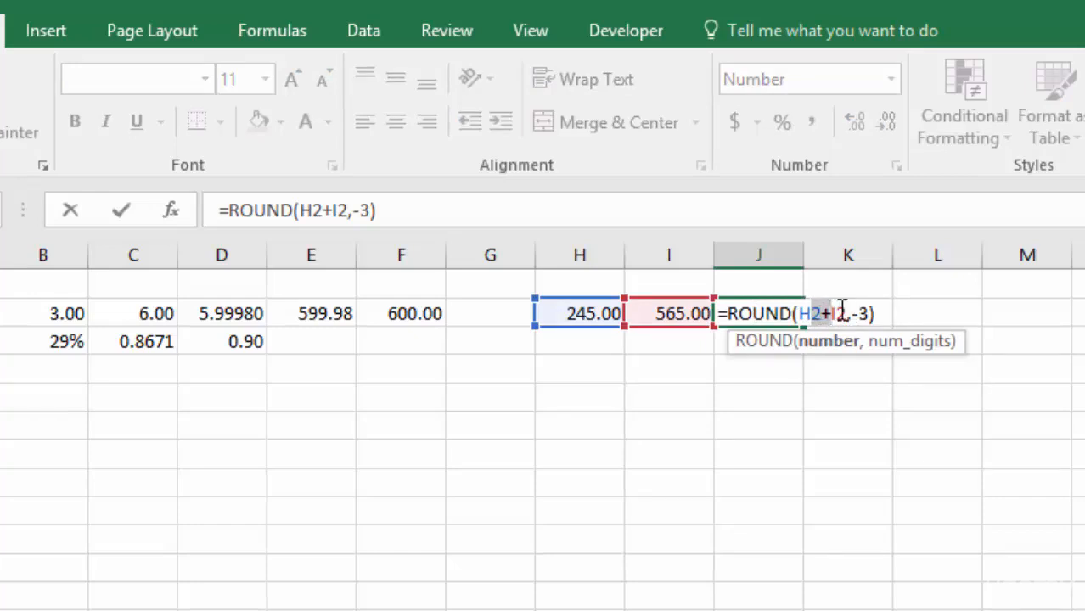
pyautogui.moveTo(816, 313); pyautogui.dragTo(849, 310)
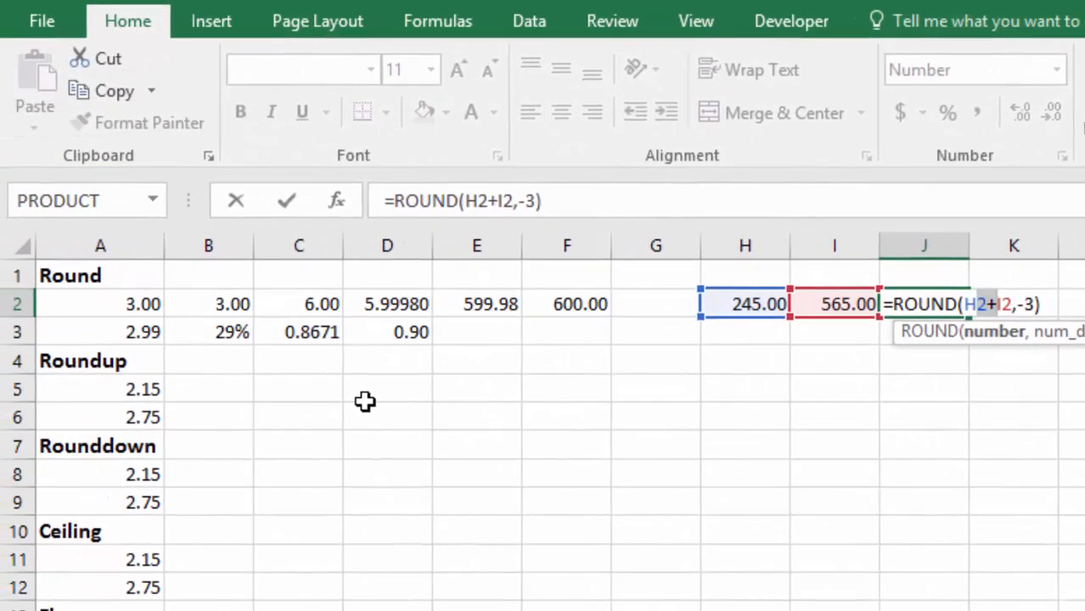
pyautogui.press('Return')
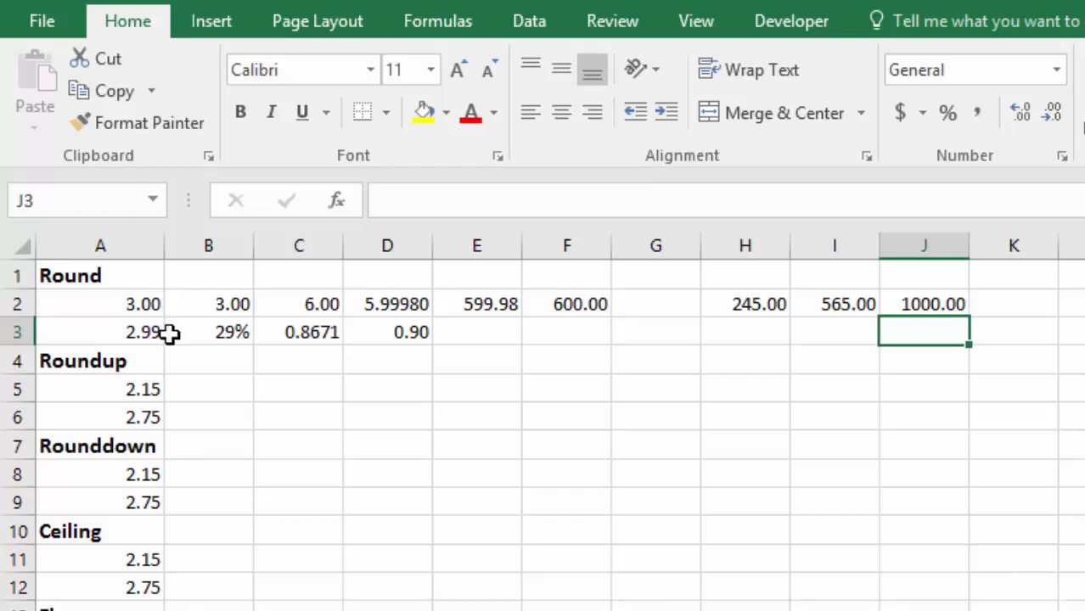
# - Enter =ROUND(A5,0) in cell B5 under the Roundup heading and copy the formula down to B6
pyautogui.click(206, 389)
pyautogui.write('=')
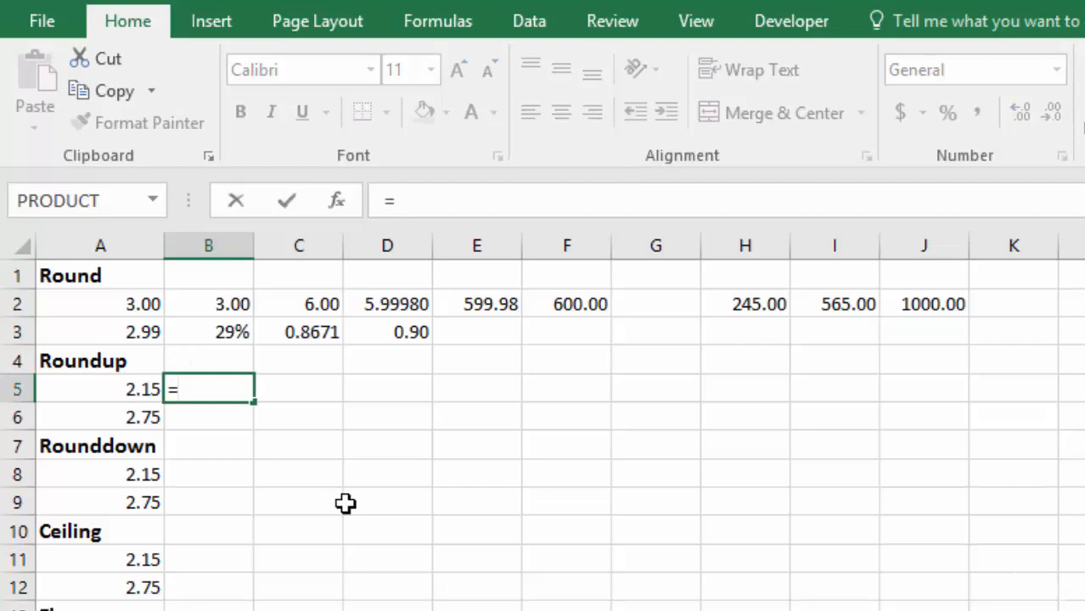
pyautogui.write('round')
pyautogui.press('Tab')
pyautogui.press('Left')
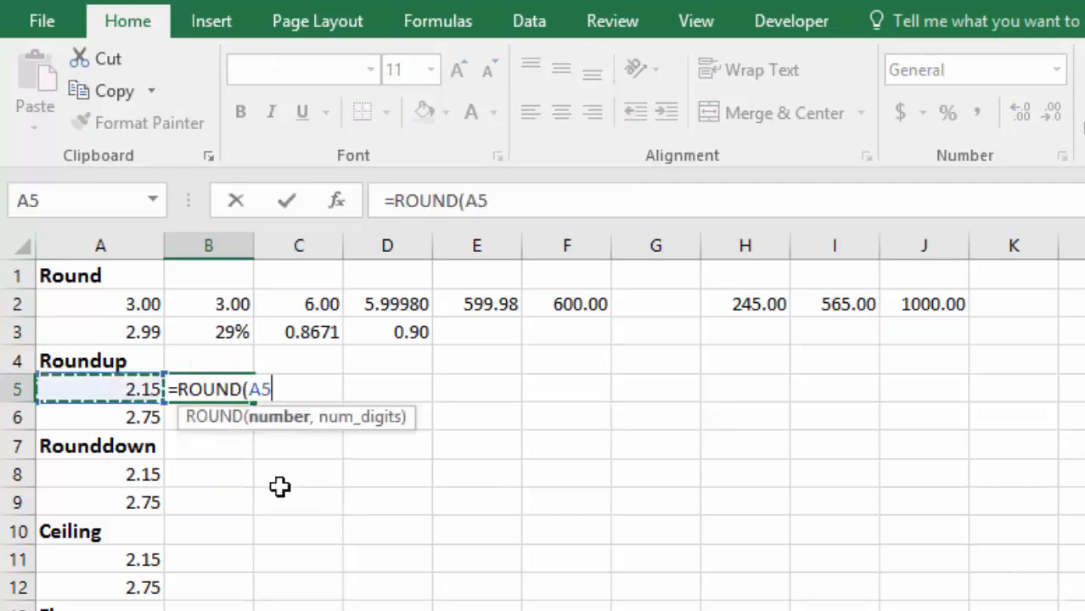
pyautogui.write(',0')
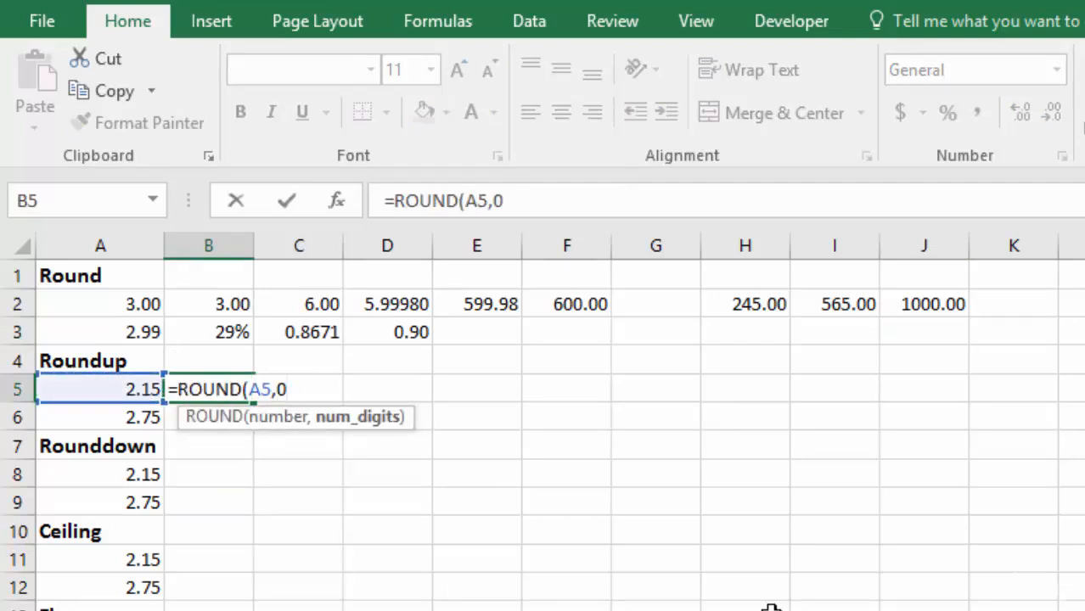
pyautogui.press('Return')
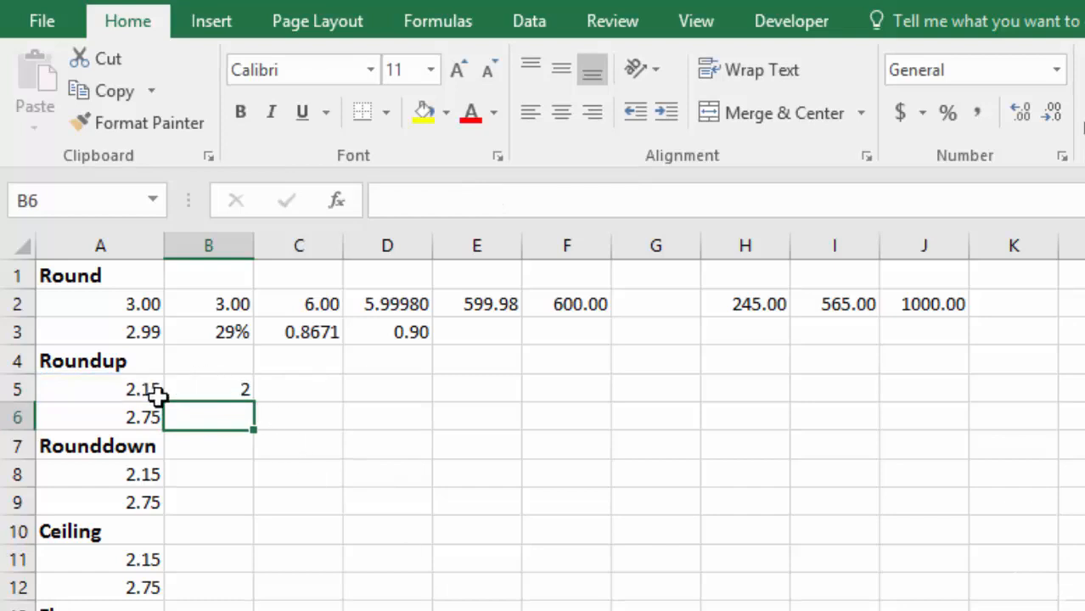
pyautogui.click(213, 388)
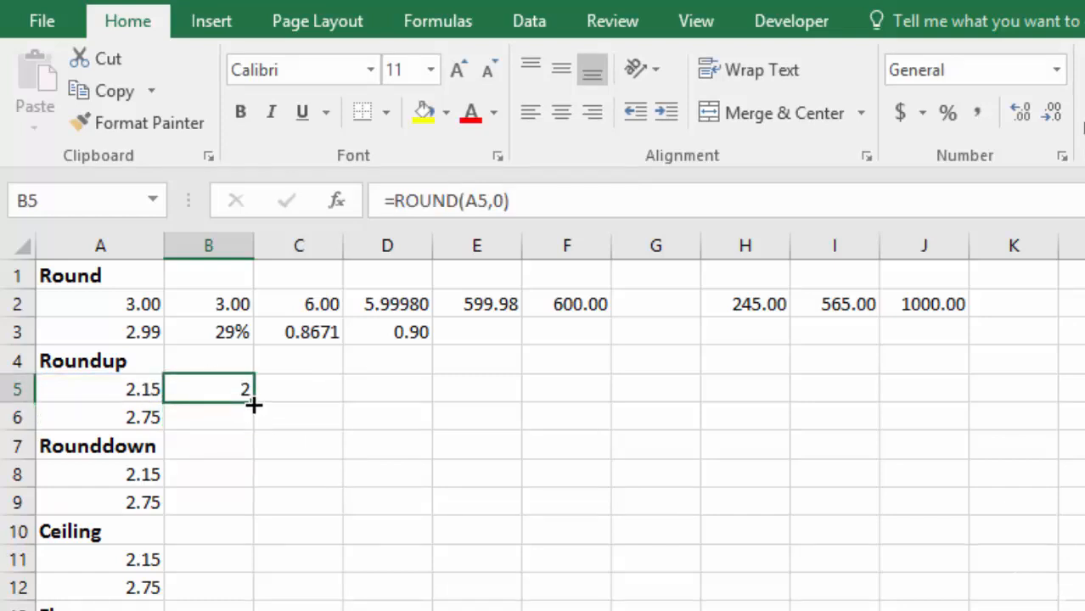
pyautogui.moveTo(254, 406); pyautogui.dragTo(254, 428)
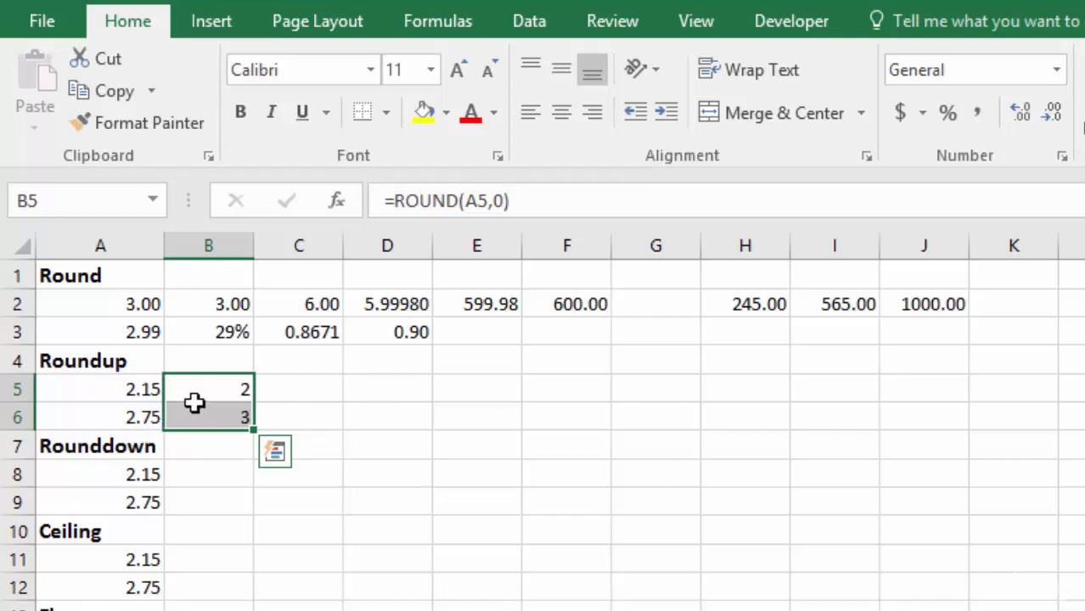
# - Change the function in B5 to ROUNDUP so it reads =ROUNDUP(A5,0) and copy the formula down to B6
pyautogui.doubleClick(203, 390)
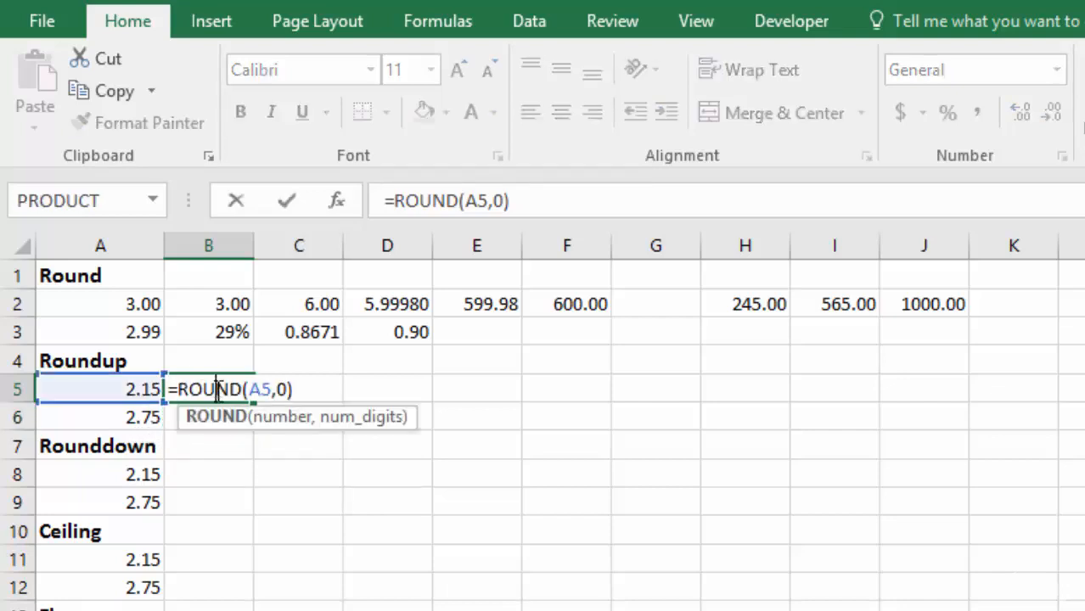
pyautogui.click(244, 388)
pyautogui.write('up')
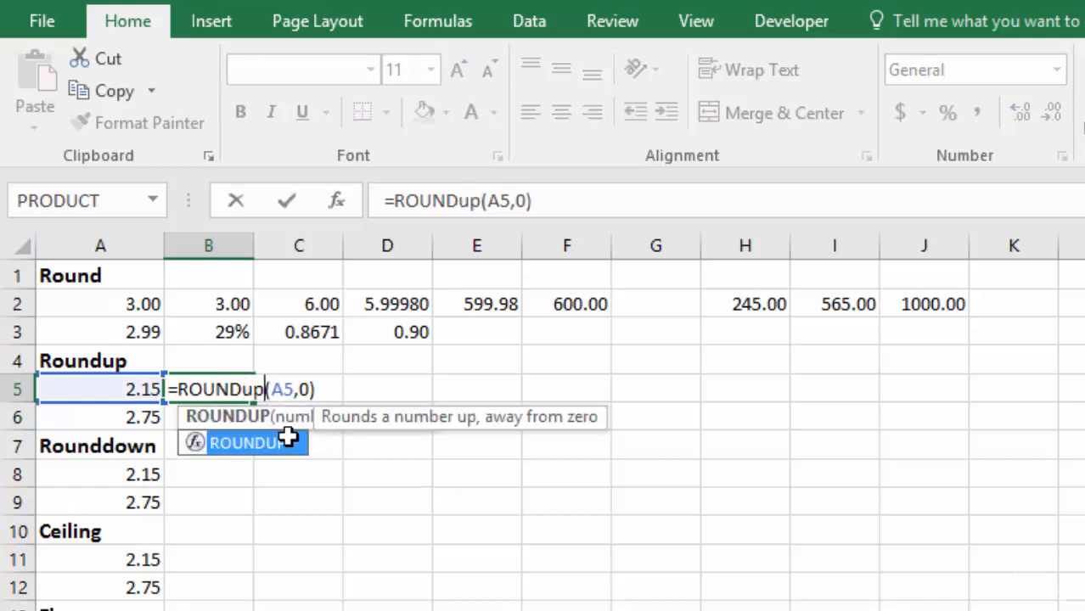
pyautogui.press('Return')
pyautogui.click(240, 392)
pyautogui.moveTo(253, 404); pyautogui.dragTo(256, 423)
# - Format the Roundup results in B5:B6 to show two decimal places
pyautogui.click(233, 391)
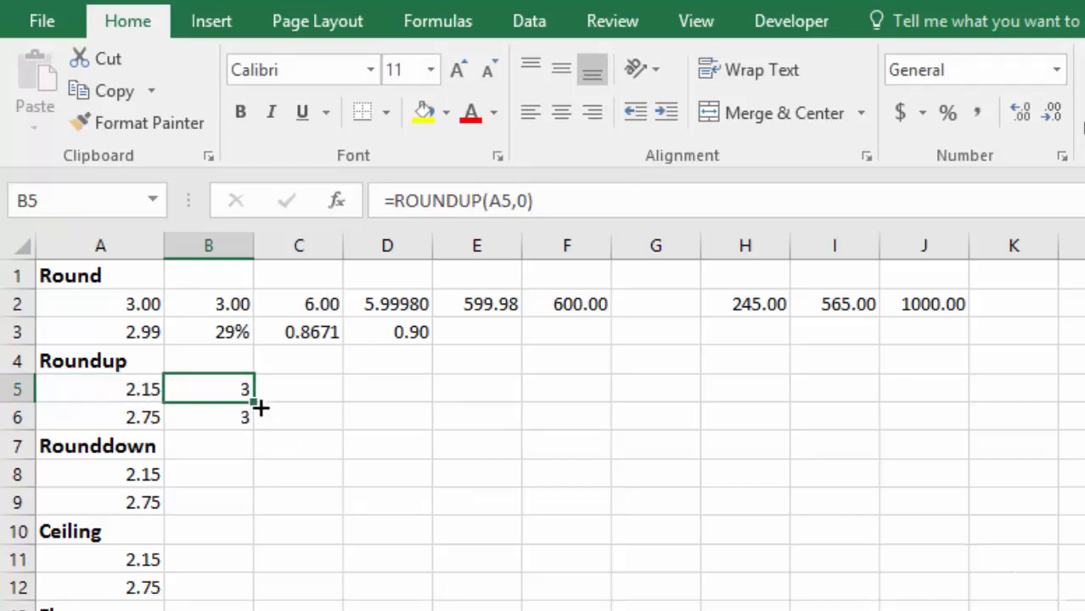
pyautogui.moveTo(222, 403); pyautogui.dragTo(222, 417)
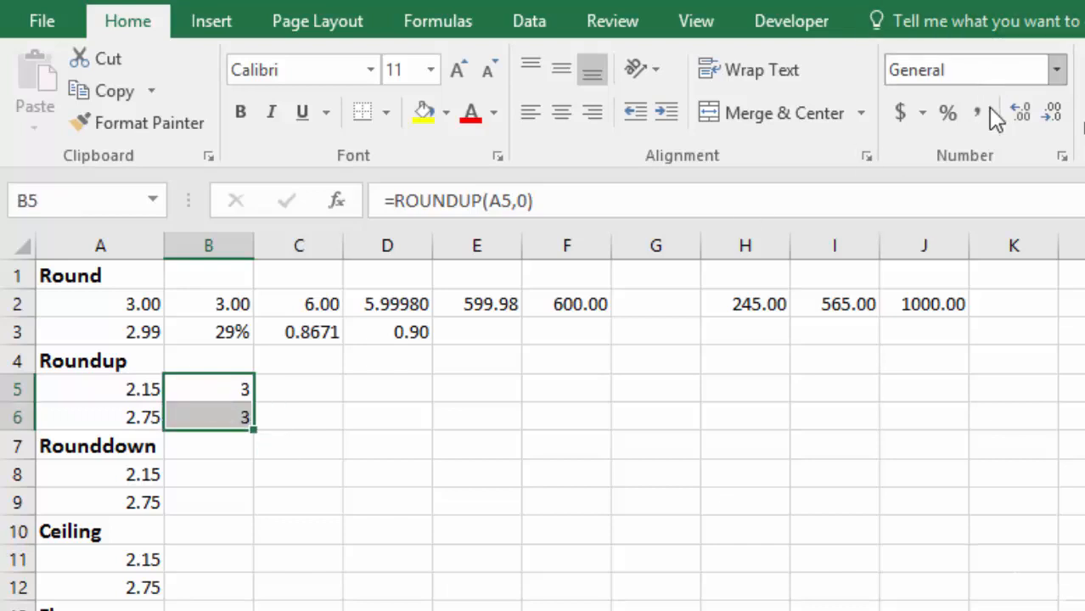
pyautogui.click(1024, 117)
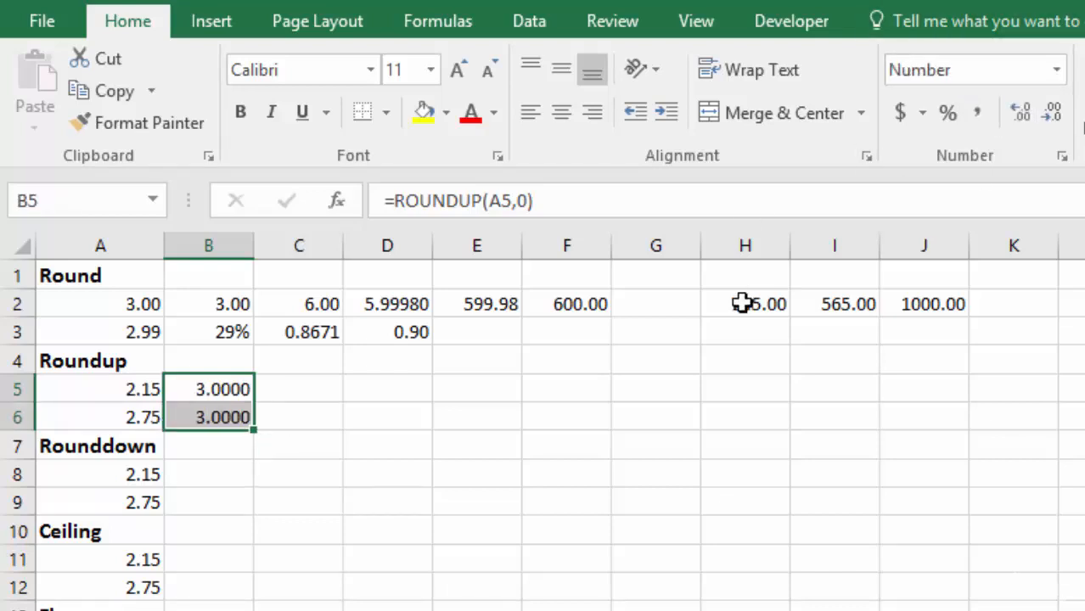
pyautogui.click(1053, 114)
pyautogui.click(1053, 114)
pyautogui.press('Right')
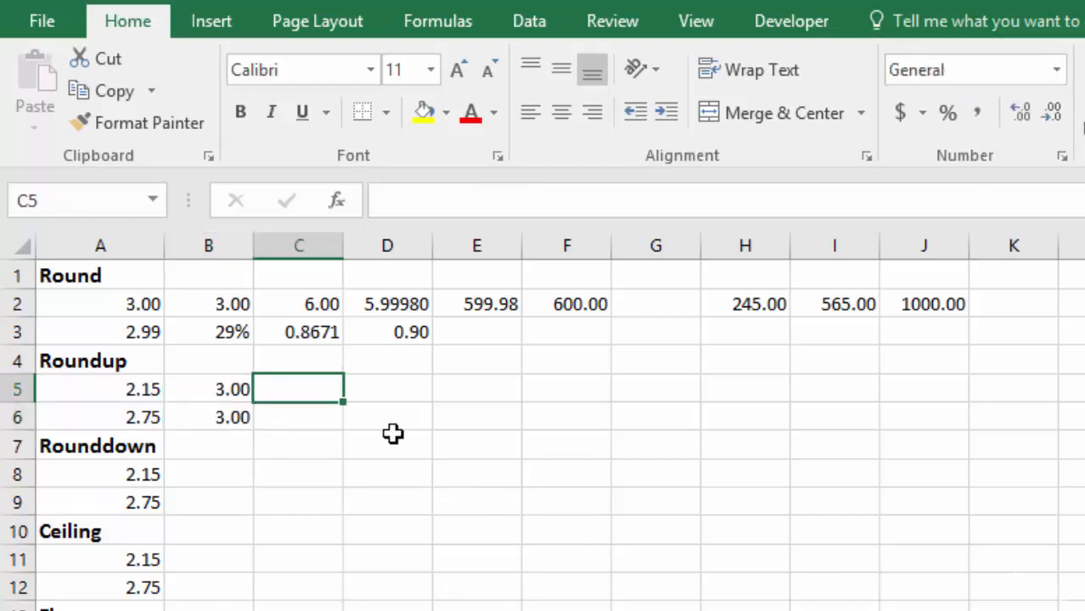
# - Enter =ROUNDDOWN(A8,0) in cell B8 under the Rounddown heading and copy the formula down to B9
pyautogui.click(220, 451)
pyautogui.press('Down')
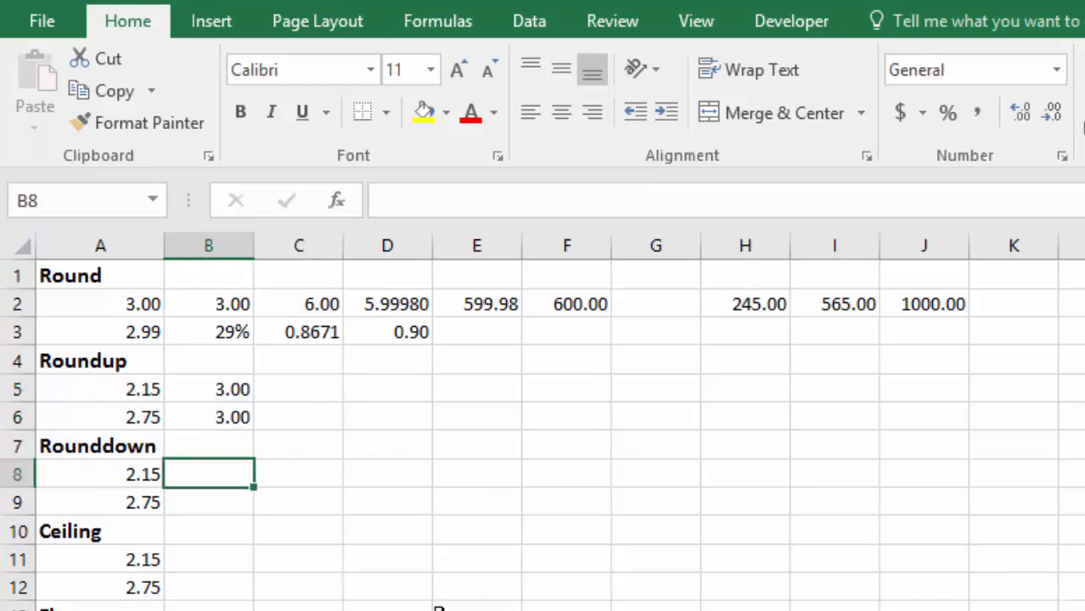
pyautogui.write('=roun')
pyautogui.press('Down')
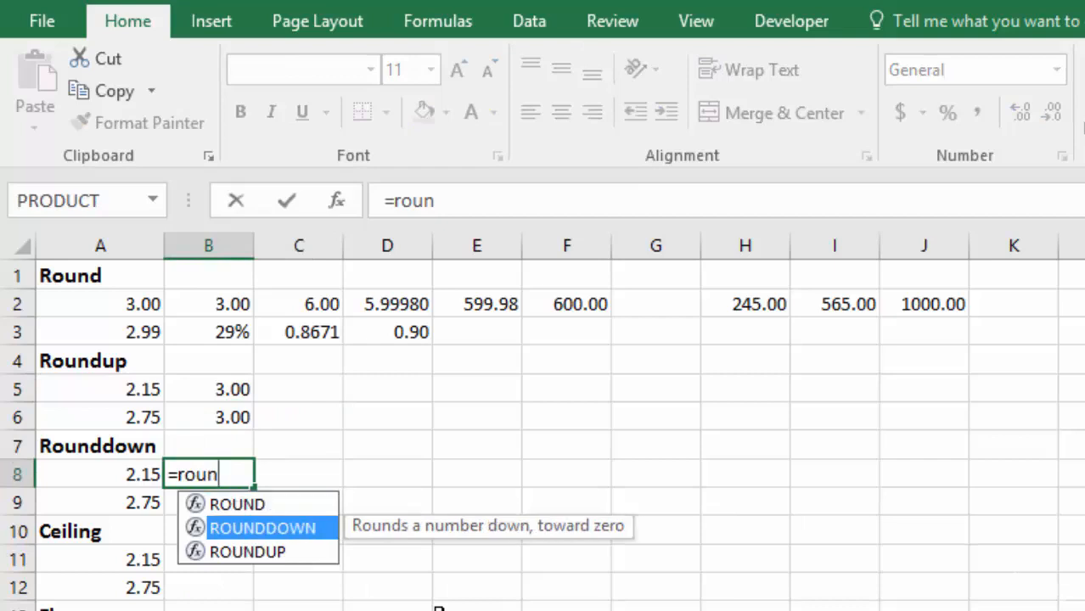
pyautogui.press('Tab')
pyautogui.click(121, 475)
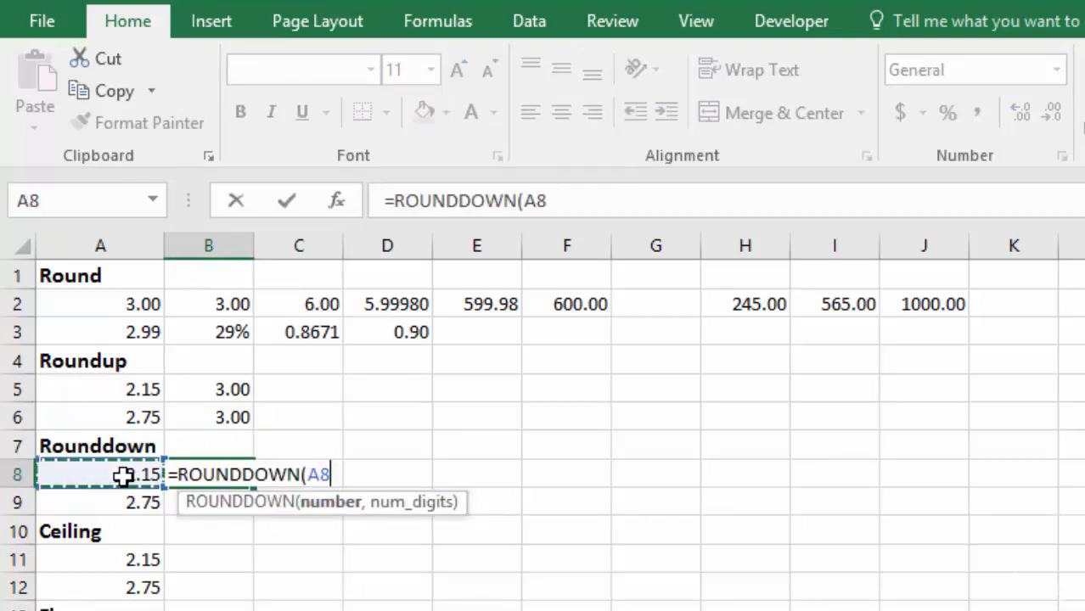
pyautogui.write(',')
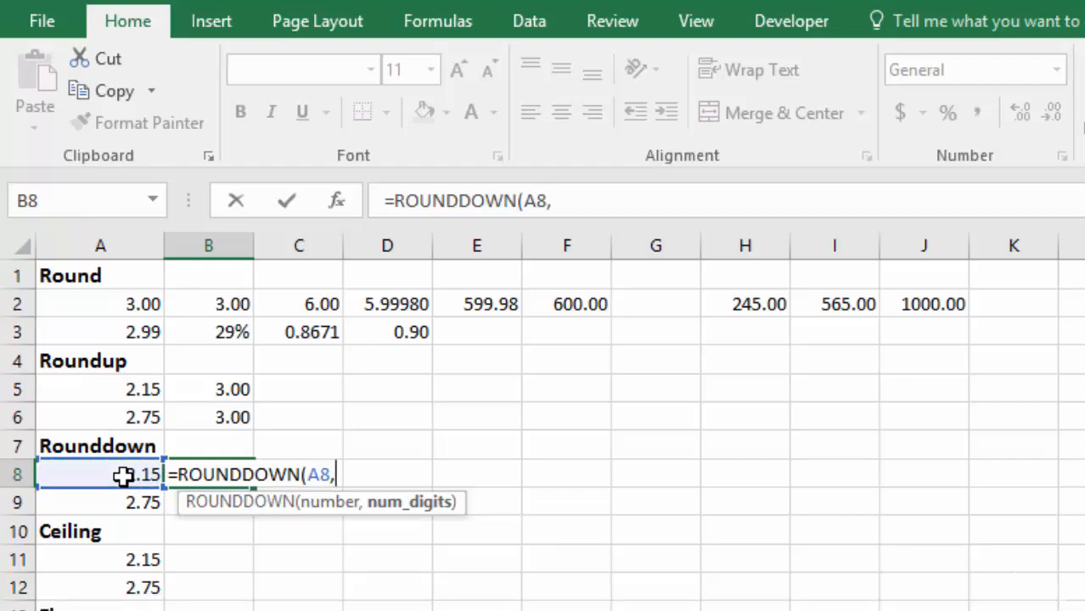
pyautogui.write('0')
pyautogui.press('Return')
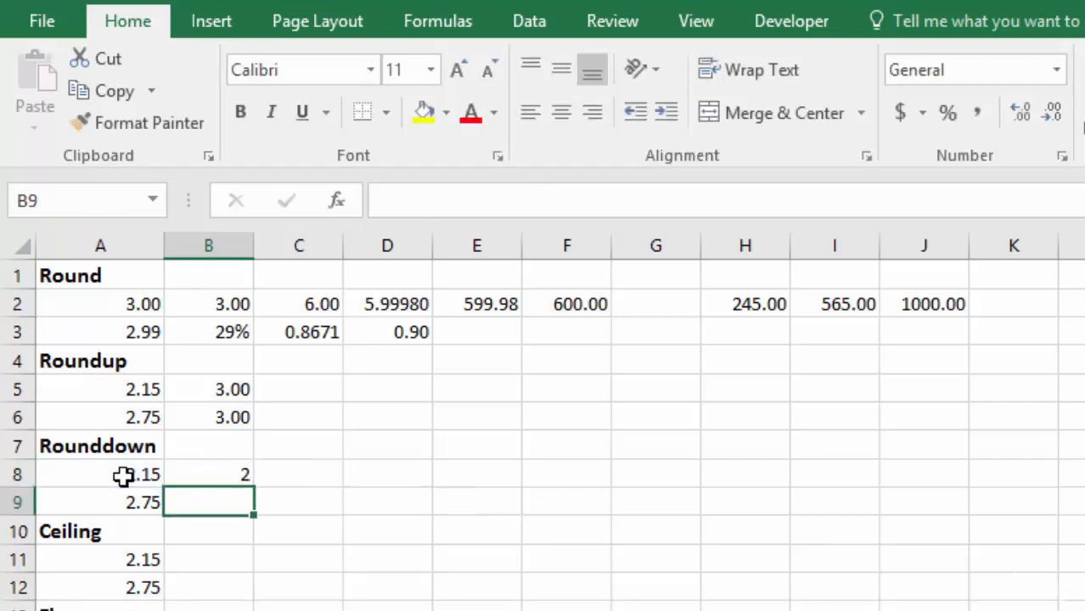
pyautogui.click(226, 470)
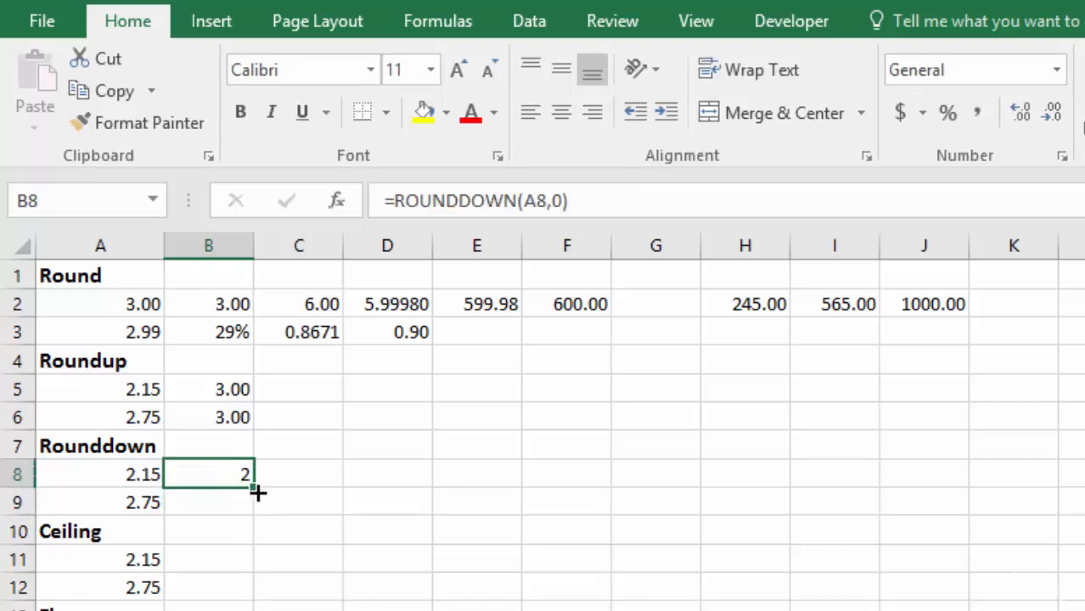
pyautogui.moveTo(247, 501); pyautogui.dragTo(250, 514)
pyautogui.click(286, 474)
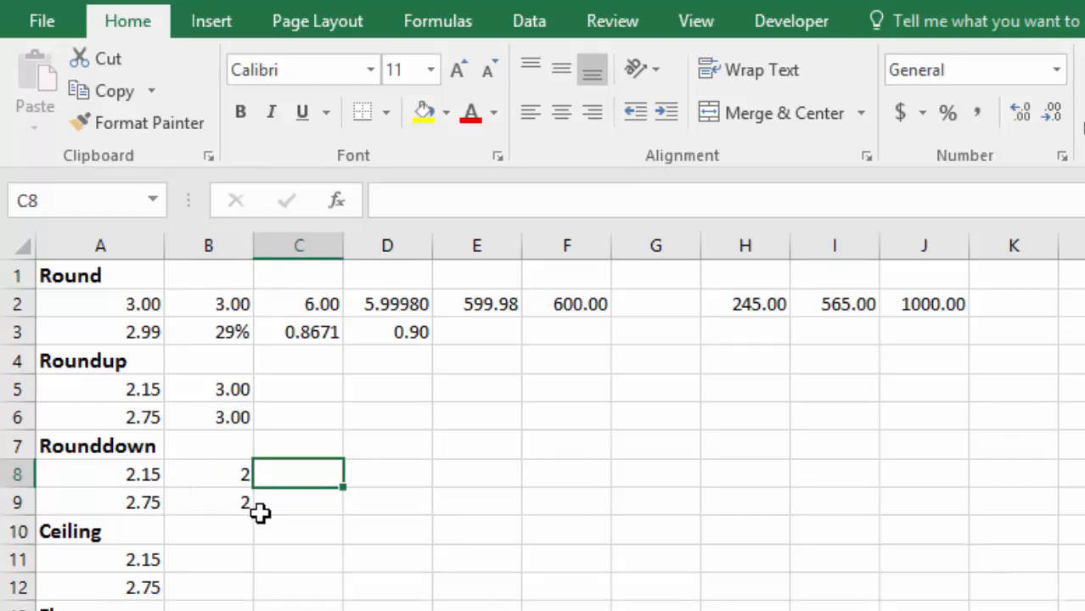
# - Format the Rounddown results in B8:B9 to show two decimal places
pyautogui.click(233, 474)
pyautogui.moveTo(234, 475); pyautogui.dragTo(232, 498)
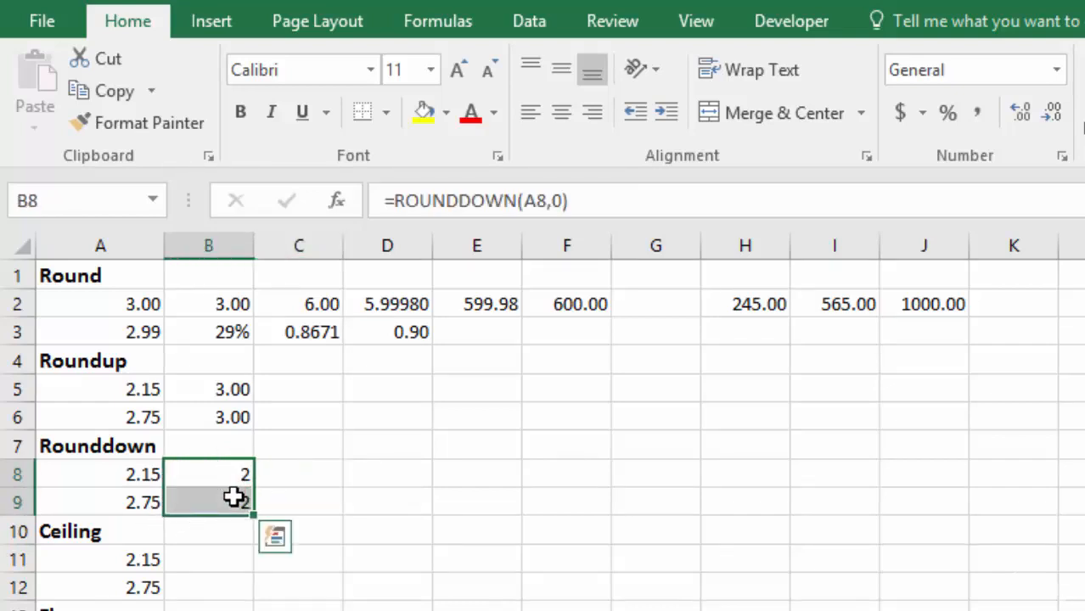
pyautogui.click(1020, 114)
pyautogui.click(1052, 113)
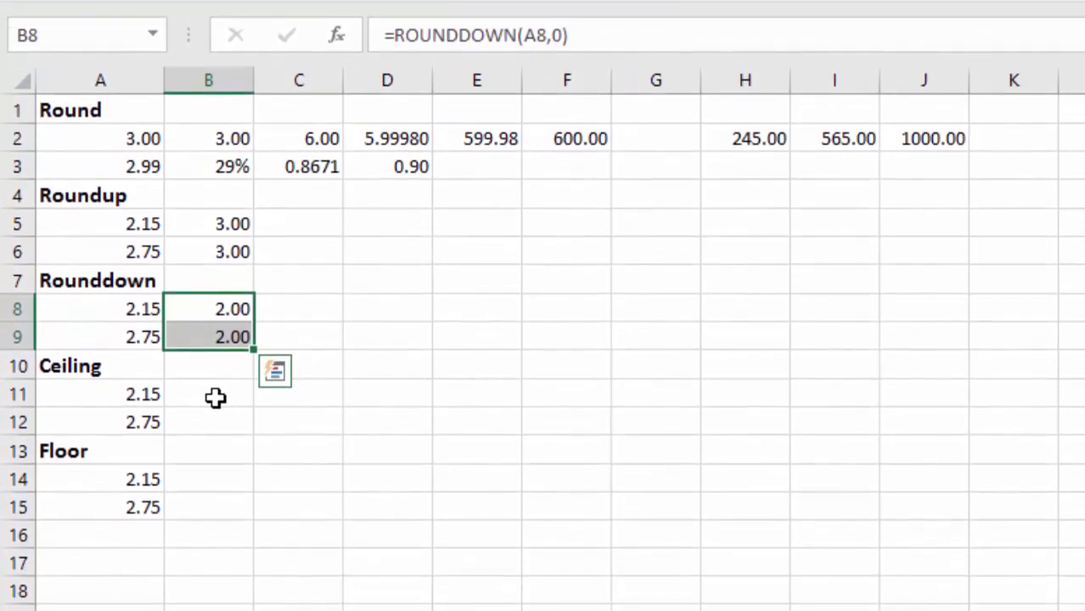
# - Enter =CEILING(A11,5) in cell B11 under the Ceiling heading, using the plain CEILING function
pyautogui.click(214, 434)
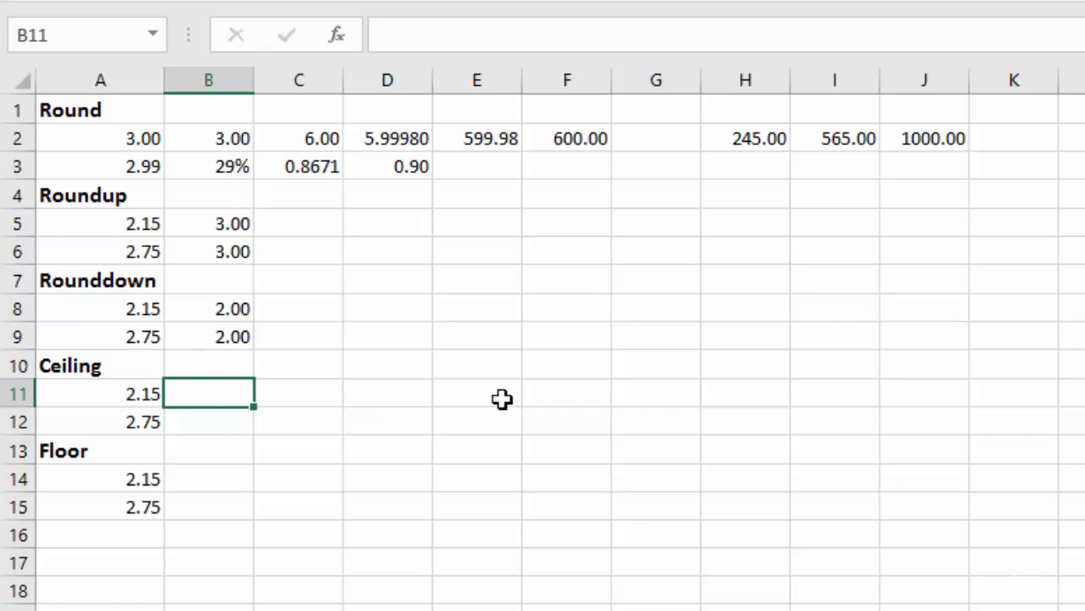
pyautogui.write('=ce')
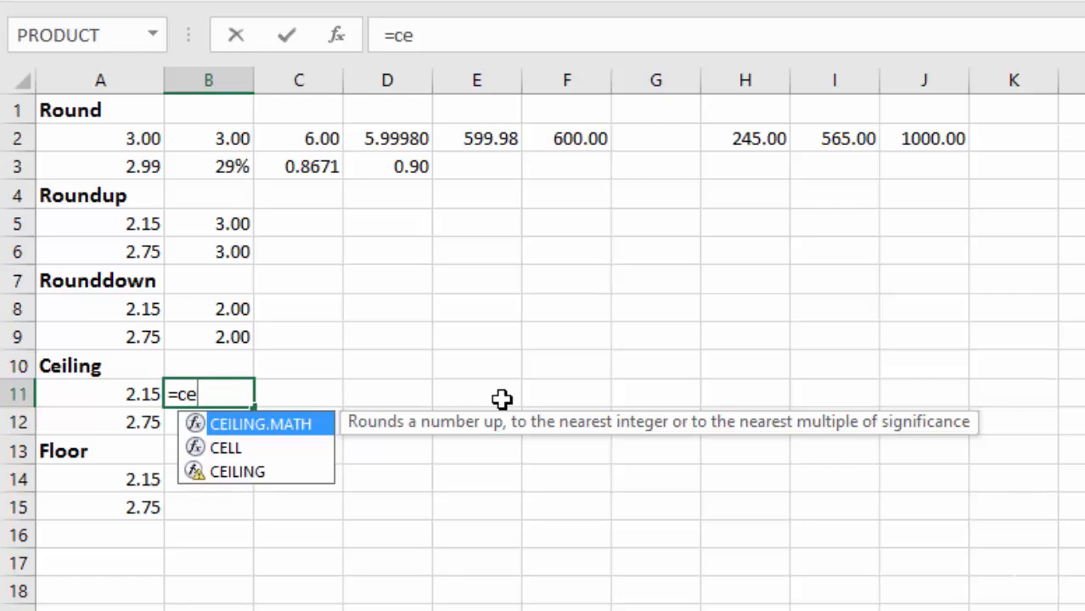
pyautogui.press('Down')
pyautogui.press('Down')
pyautogui.press('Tab')
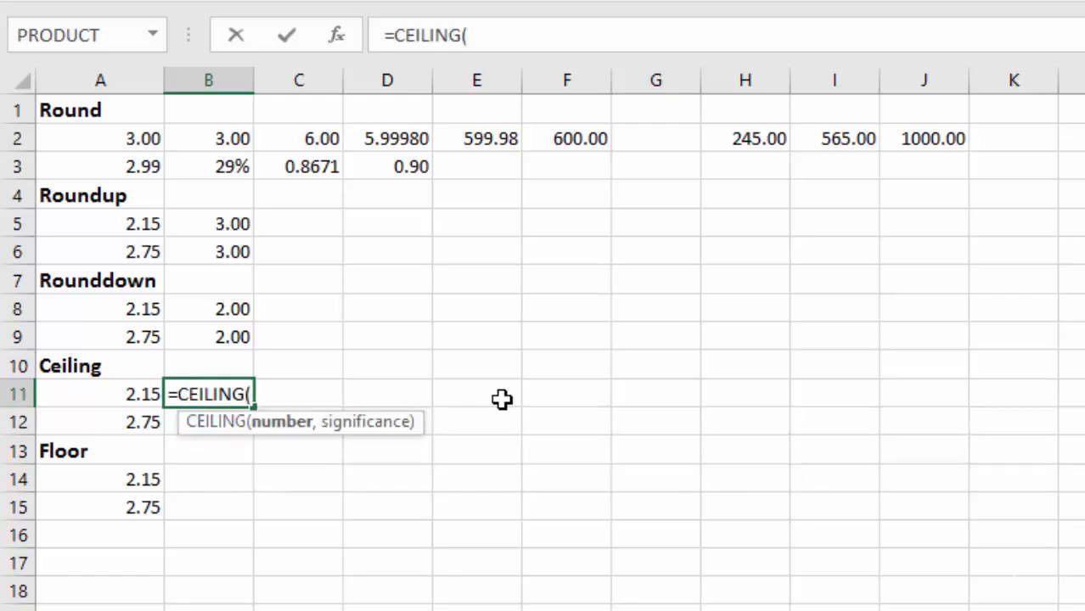
pyautogui.click(106, 399)
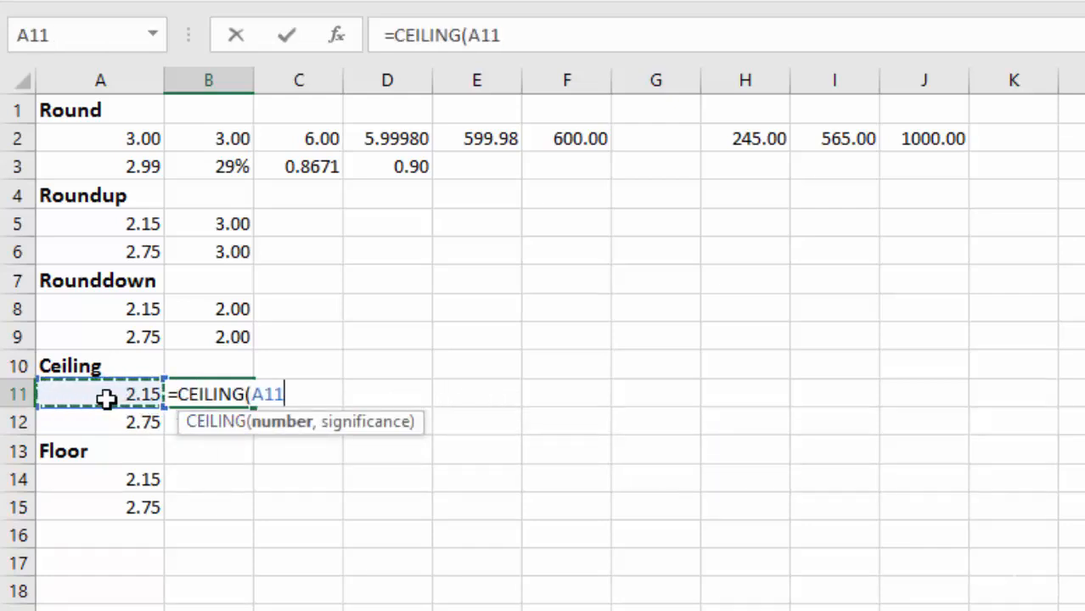
pyautogui.write(',5')
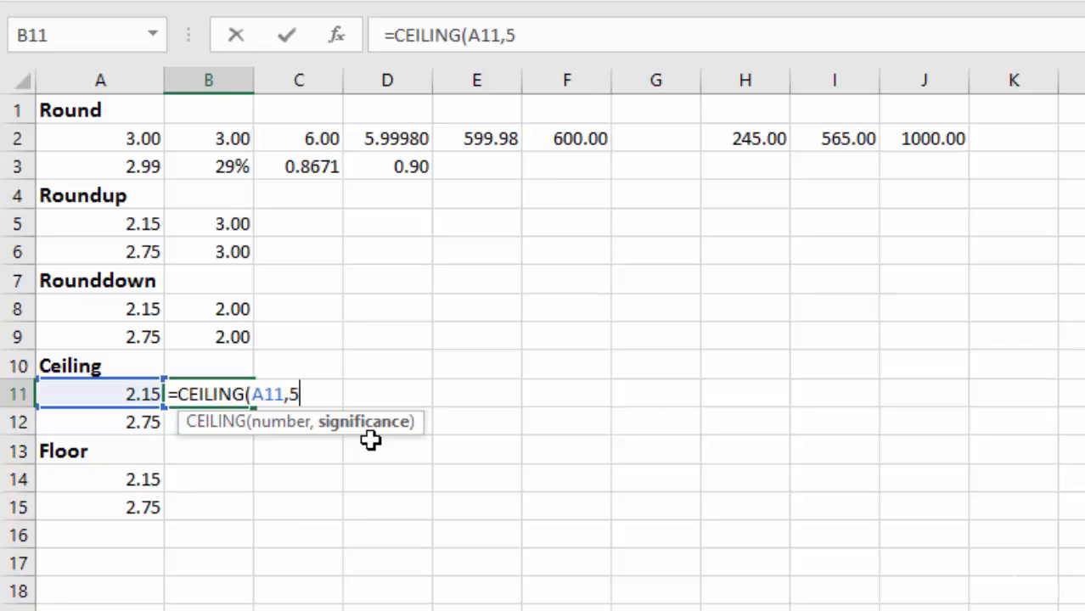
pyautogui.press('Return')
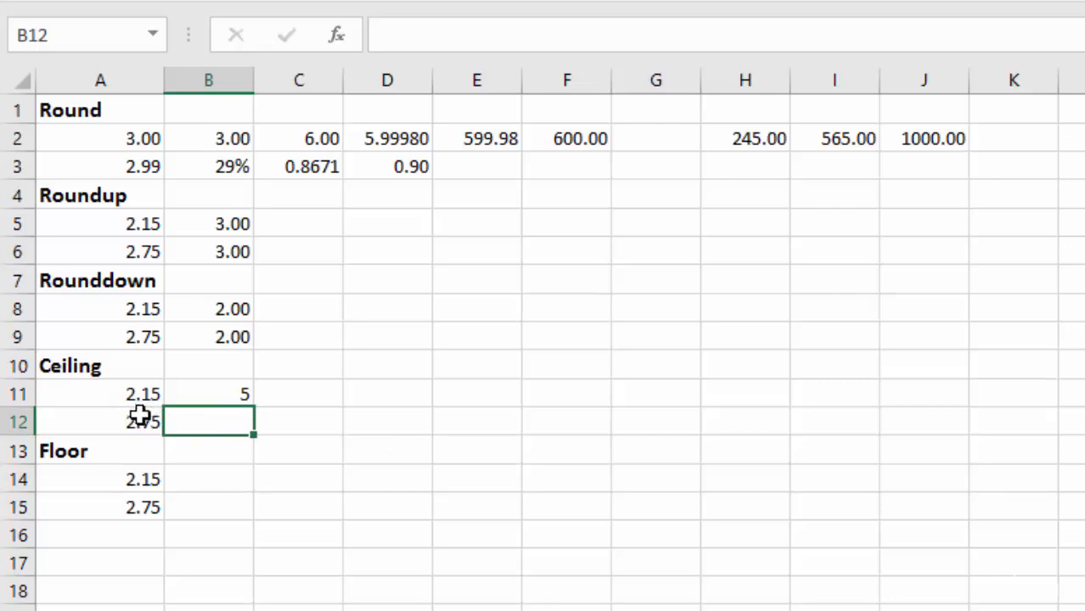
# - Change the significance argument of the CEILING formula in B11 to 1
pyautogui.doubleClick(218, 394)
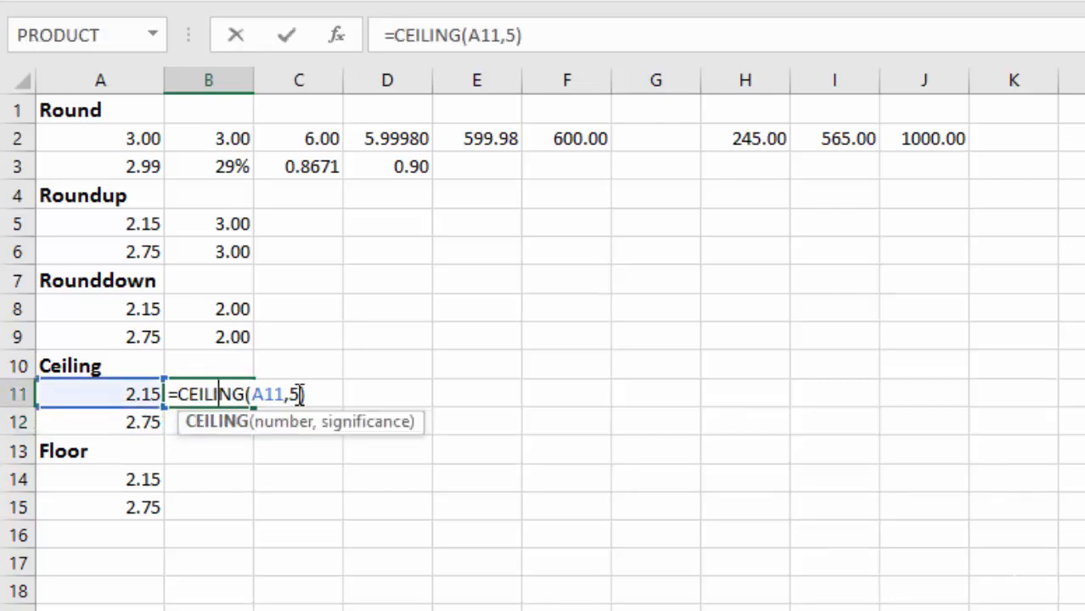
pyautogui.click(299, 394)
pyautogui.press('Return')
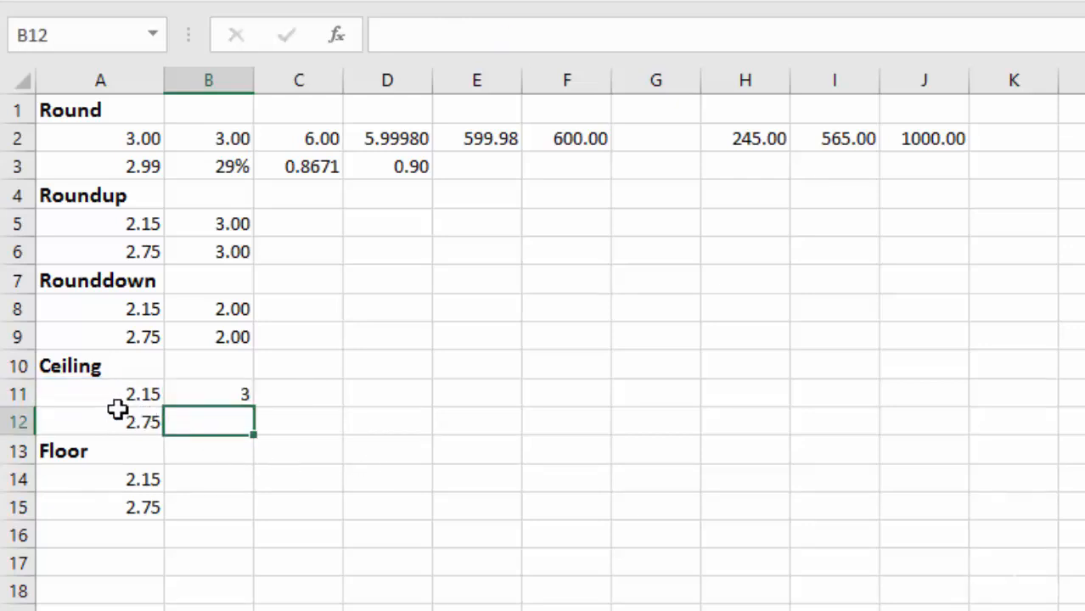
# - Set the significance of the CEILING formula in B11 to .5 and copy the formula down to B12
pyautogui.doubleClick(218, 395)
pyautogui.click(300, 394)
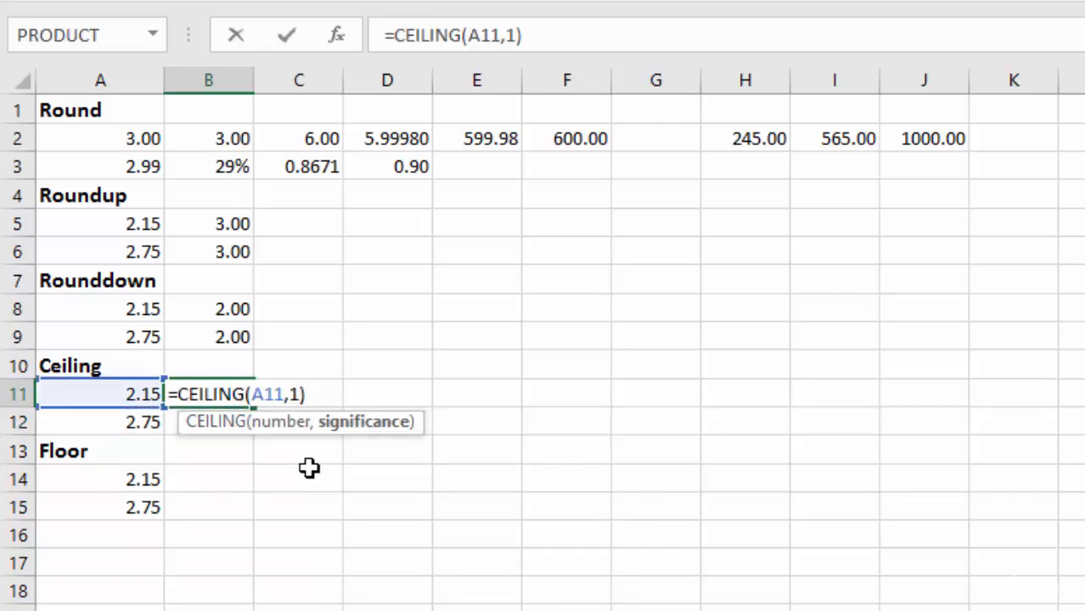
pyautogui.press('BackSpace')
pyautogui.write('.5')
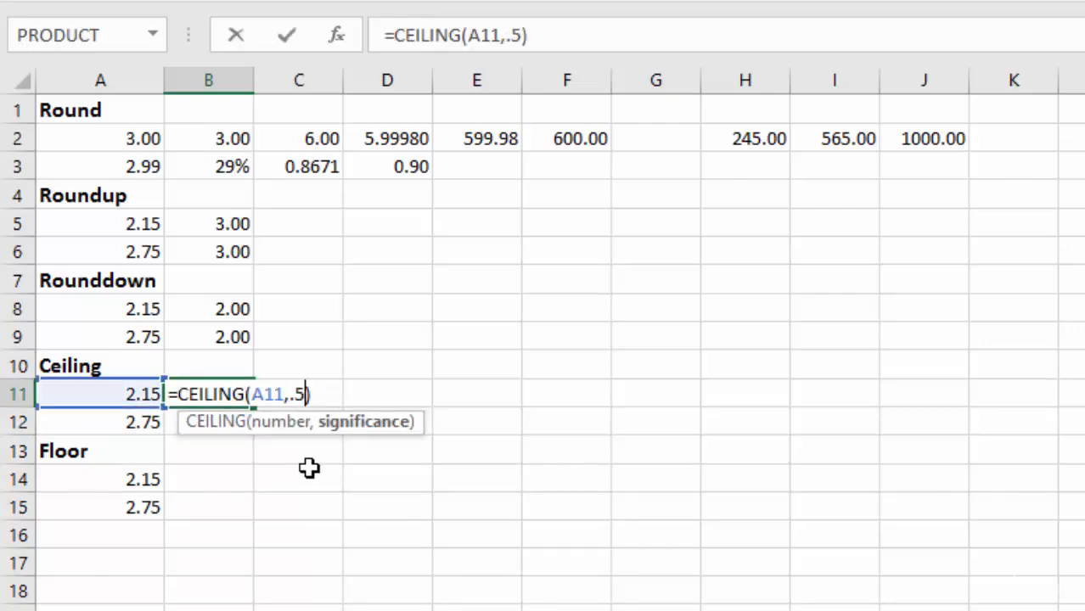
pyautogui.press('Return')
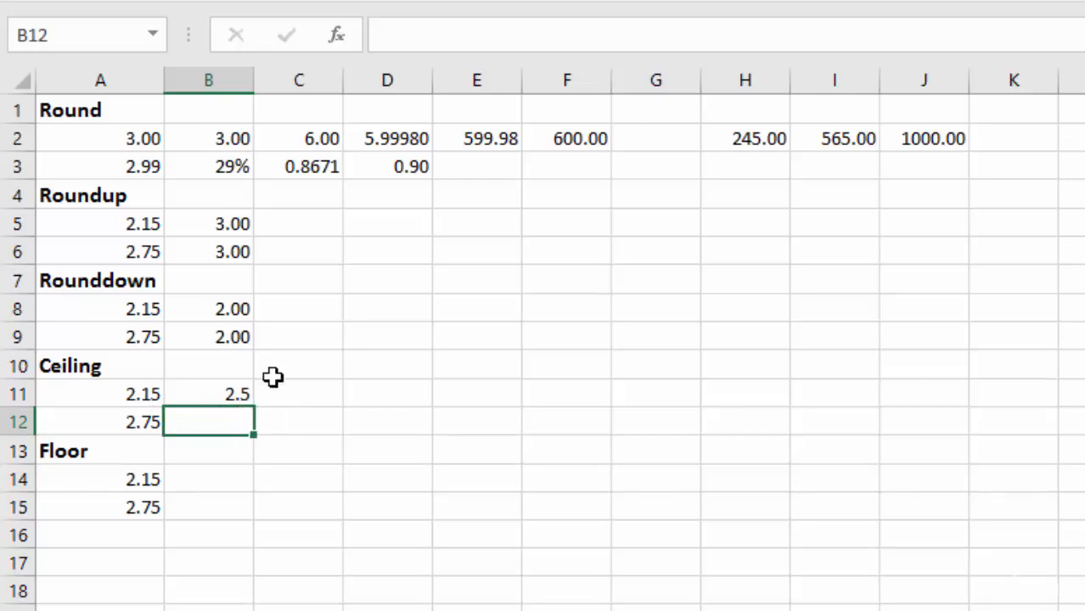
pyautogui.click(242, 393)
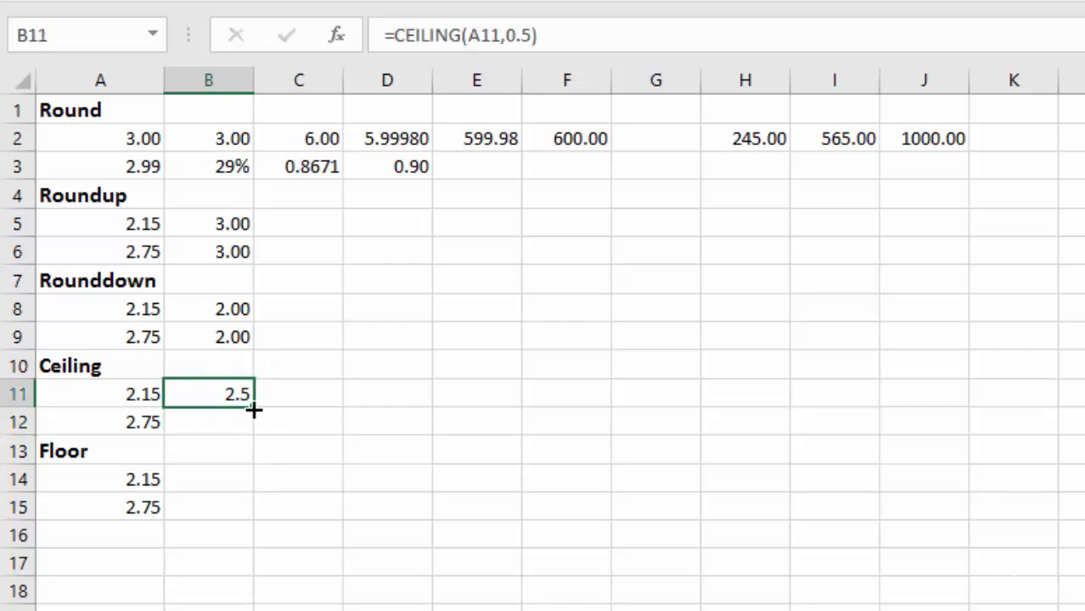
pyautogui.moveTo(251, 410); pyautogui.dragTo(252, 429)
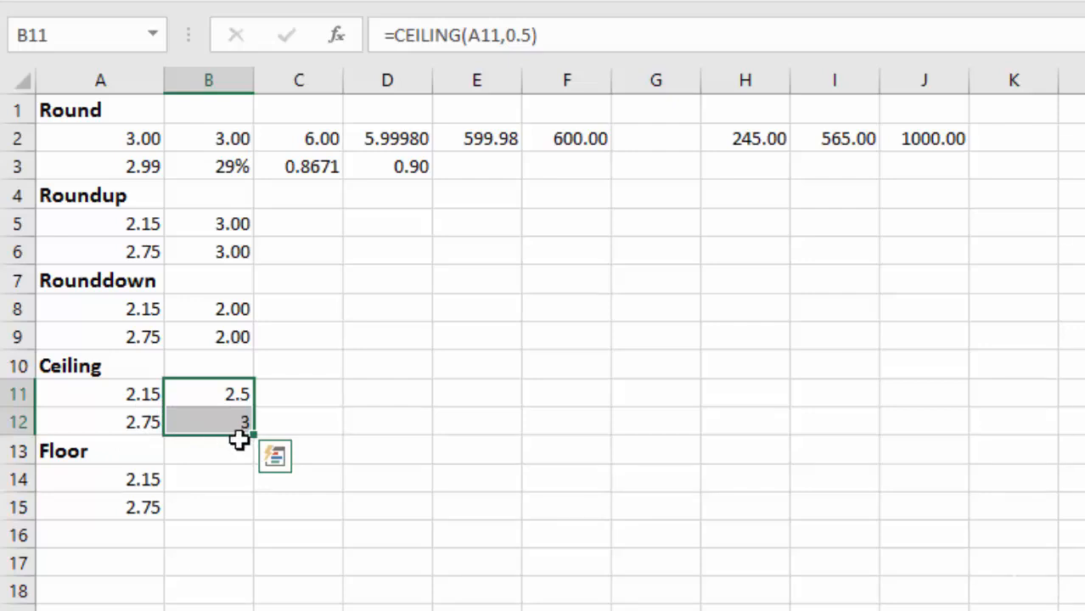
# - Enter =FLOOR(A14,1) in cell B14 under the Floor heading, using the plain FLOOR function
pyautogui.click(218, 480)
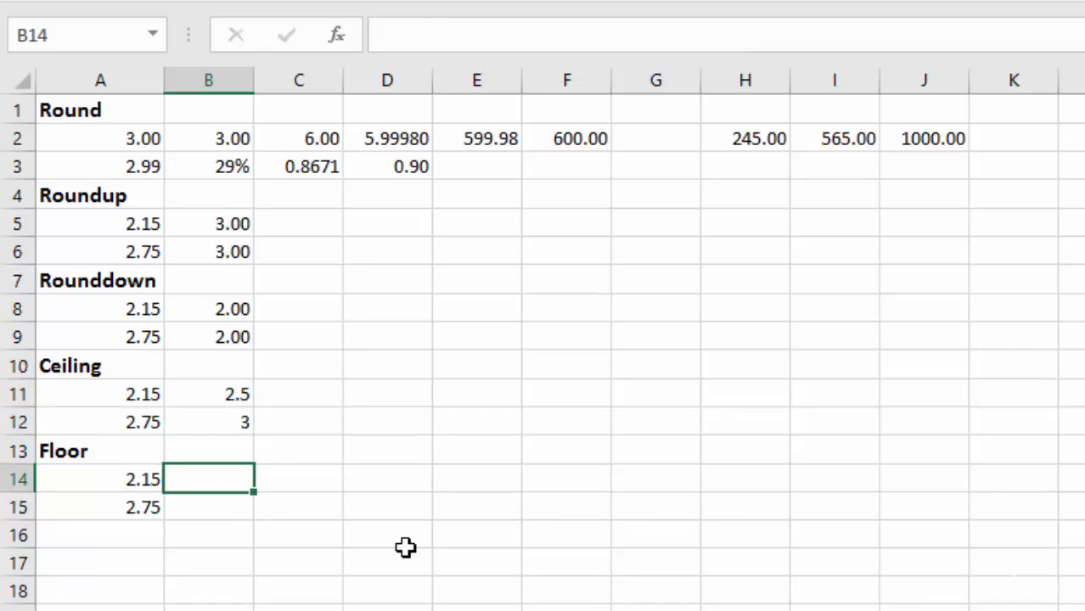
pyautogui.write('=floo')
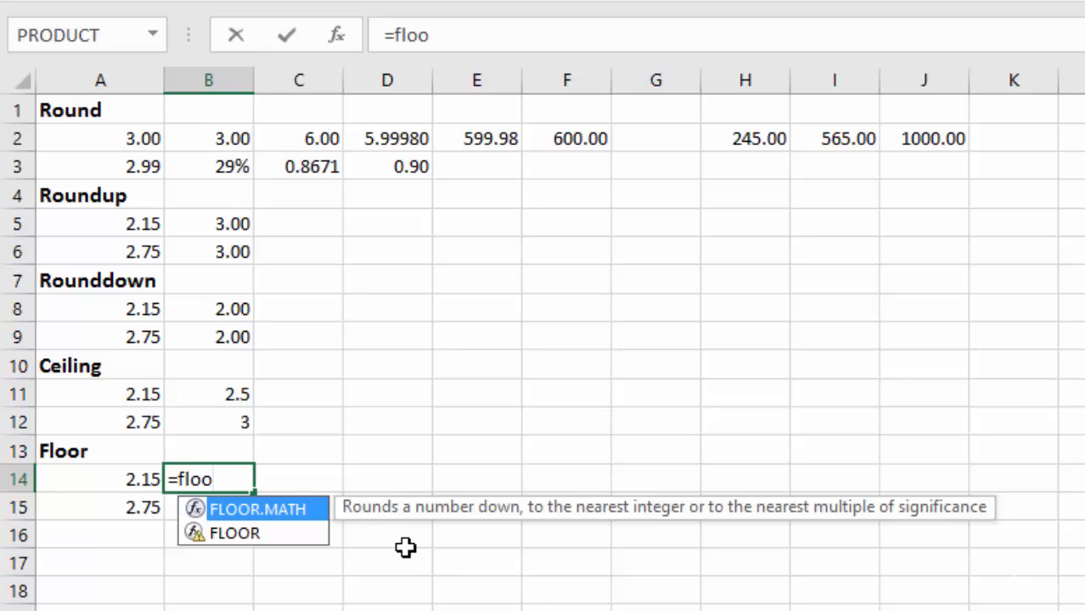
pyautogui.press('Down')
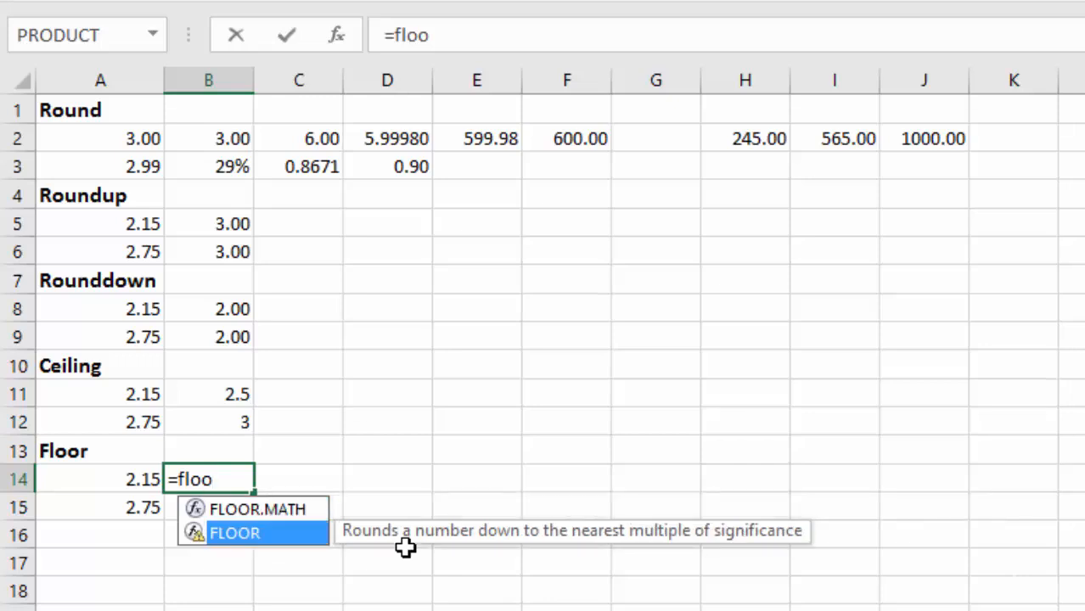
pyautogui.press('Tab')
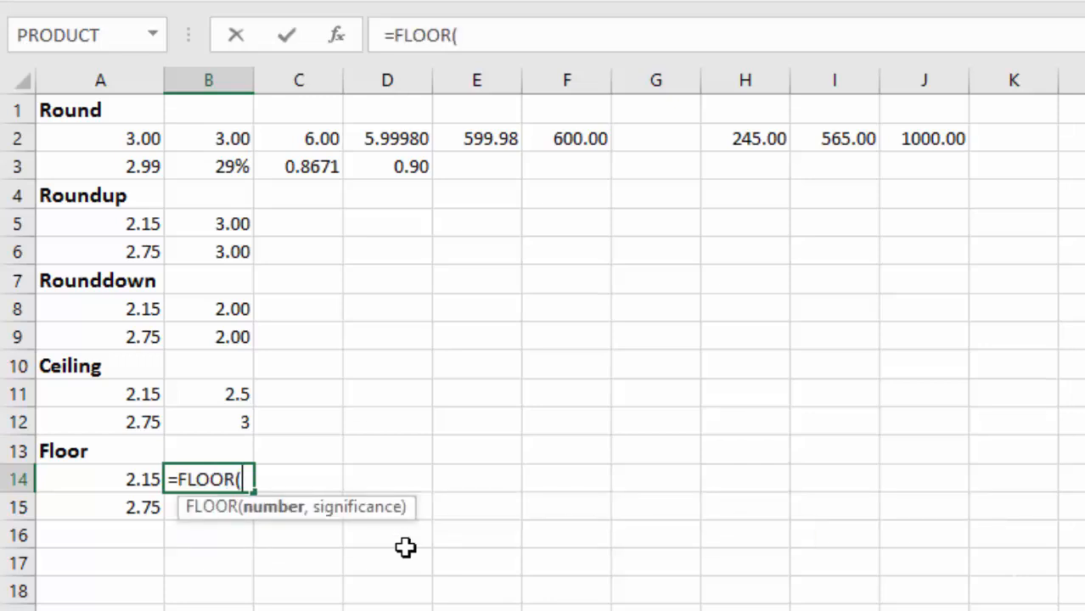
pyautogui.click(119, 480)
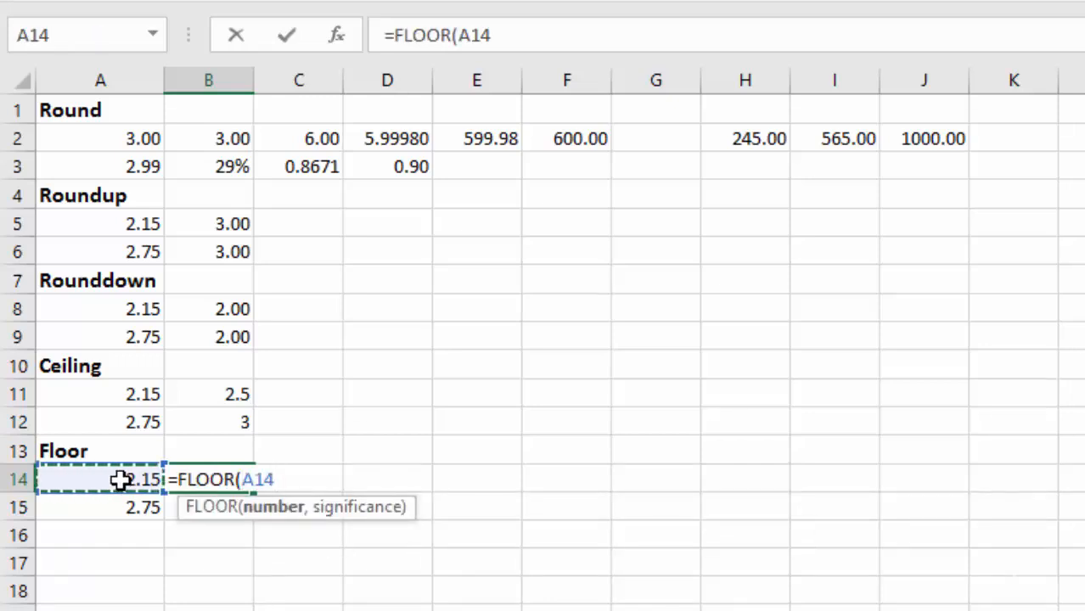
pyautogui.write(',')
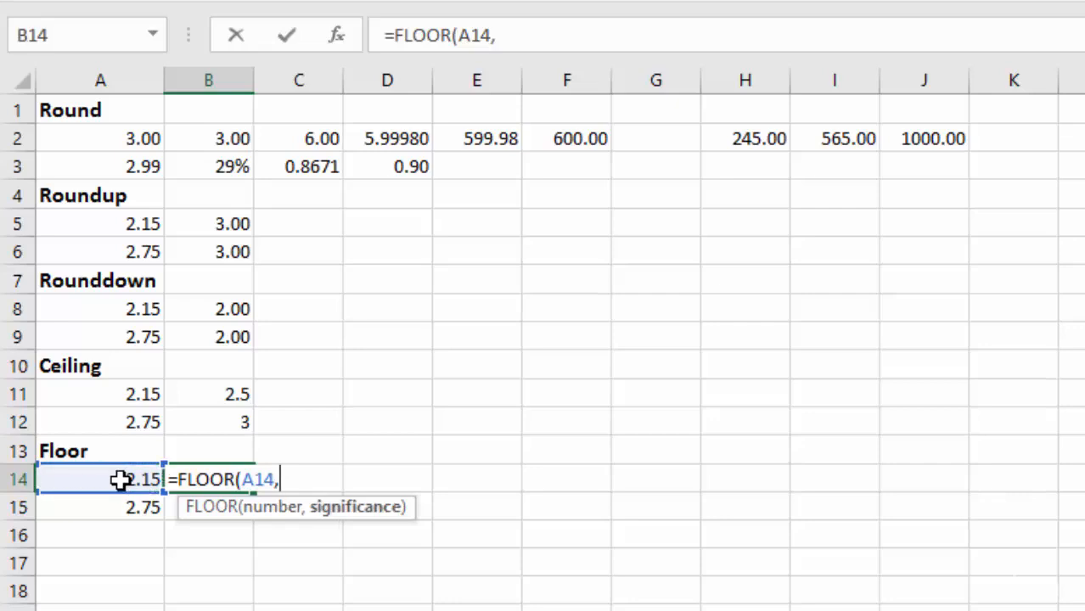
pyautogui.write('1')
pyautogui.press('Return')
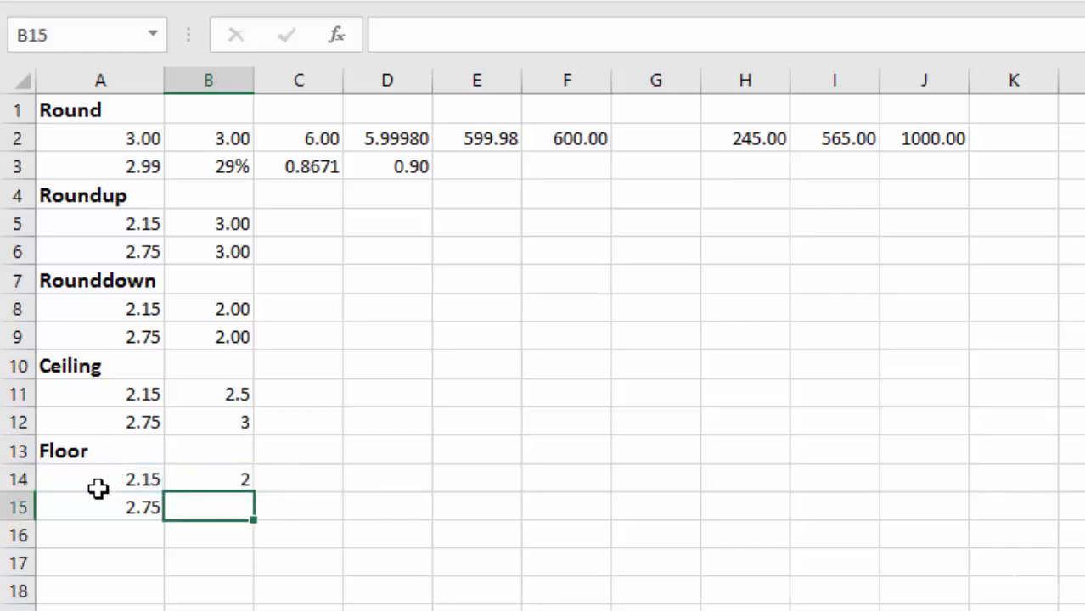
# - Copy the FLOOR formula from B14 down to B15 and format the Ceiling and Floor results in column B with two decimals
pyautogui.click(216, 481)
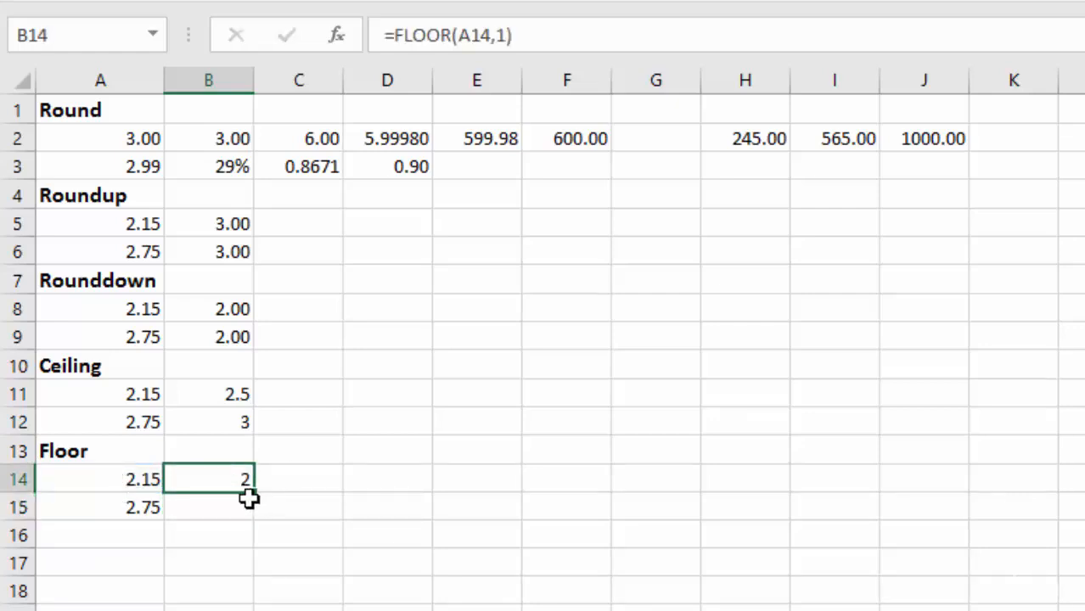
pyautogui.moveTo(254, 500); pyautogui.dragTo(255, 514)
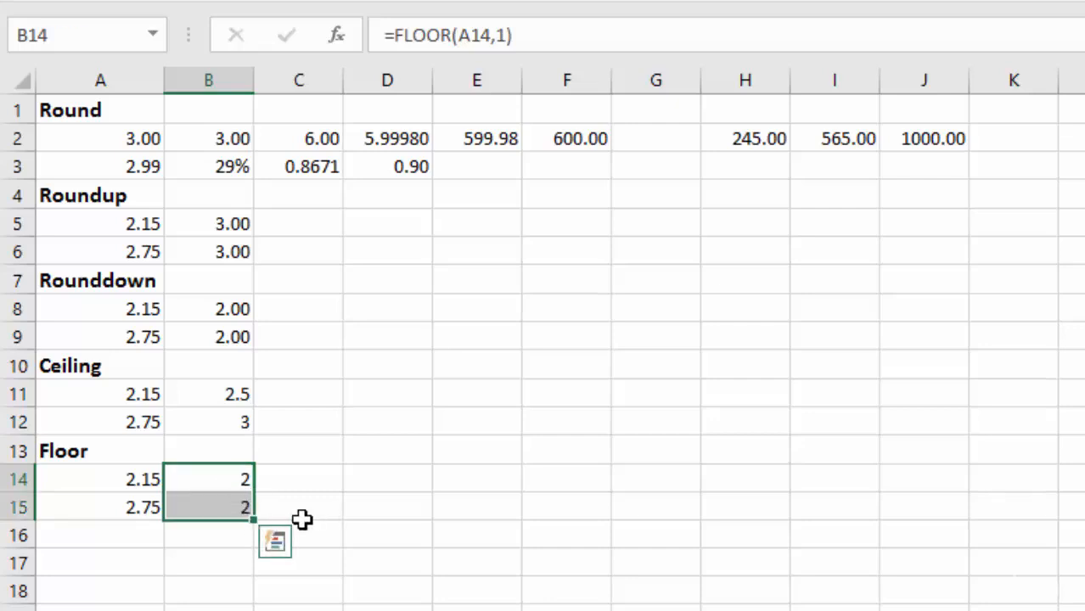
pyautogui.moveTo(202, 393); pyautogui.dragTo(204, 420)
pyautogui.keyDown('ctrl'); pyautogui.click(208, 484); pyautogui.keyUp('ctrl')
pyautogui.moveTo(208, 484); pyautogui.dragTo(208, 501)
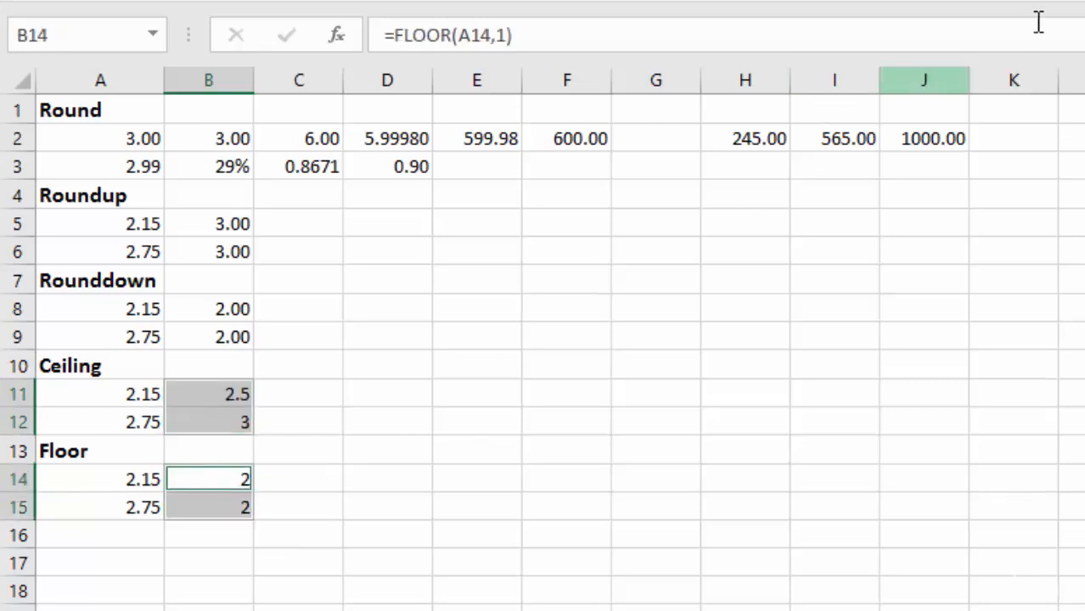
pyautogui.doubleClick(1022, 2)
pyautogui.click(210, 477)
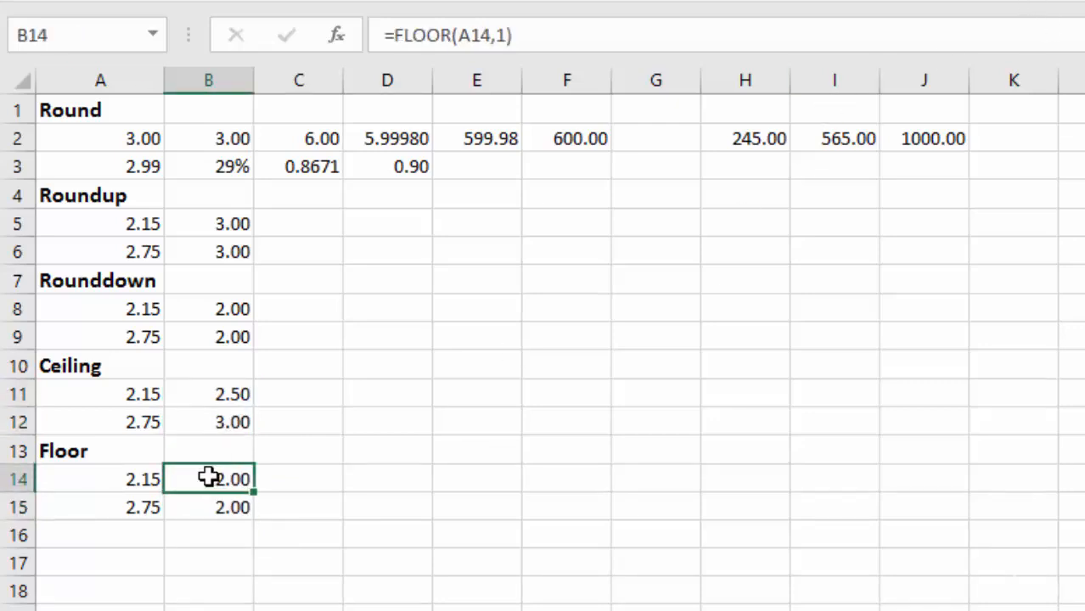
pyautogui.click(222, 507)
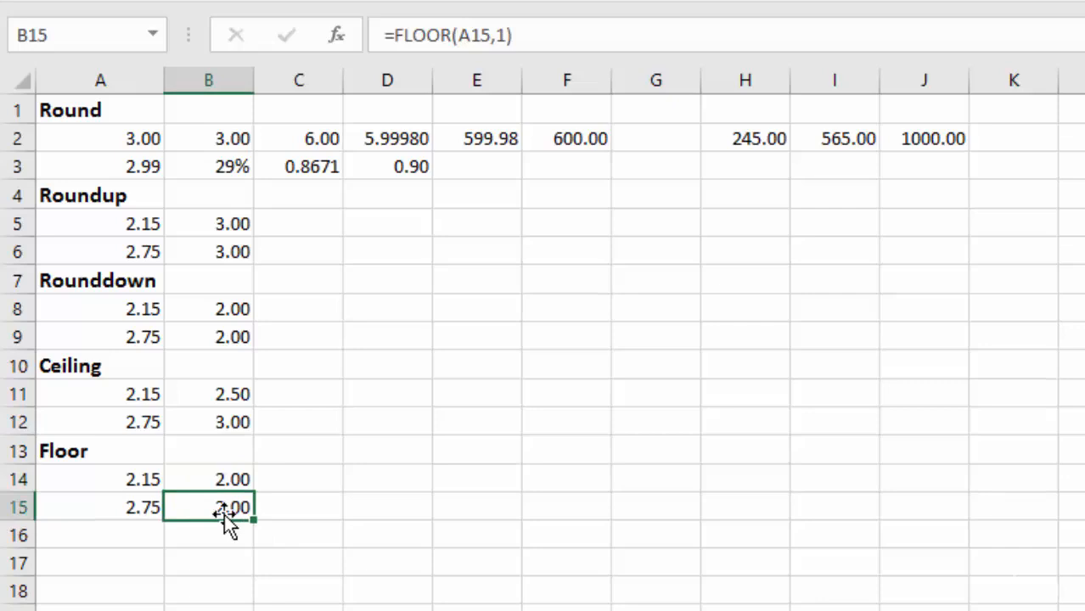
# - Change the significance argument of the CEILING formula in B11 to 20
pyautogui.click(208, 395)
pyautogui.press('F2')
pyautogui.press('BackSpace')
pyautogui.press('BackSpace')
pyautogui.press('BackSpace')
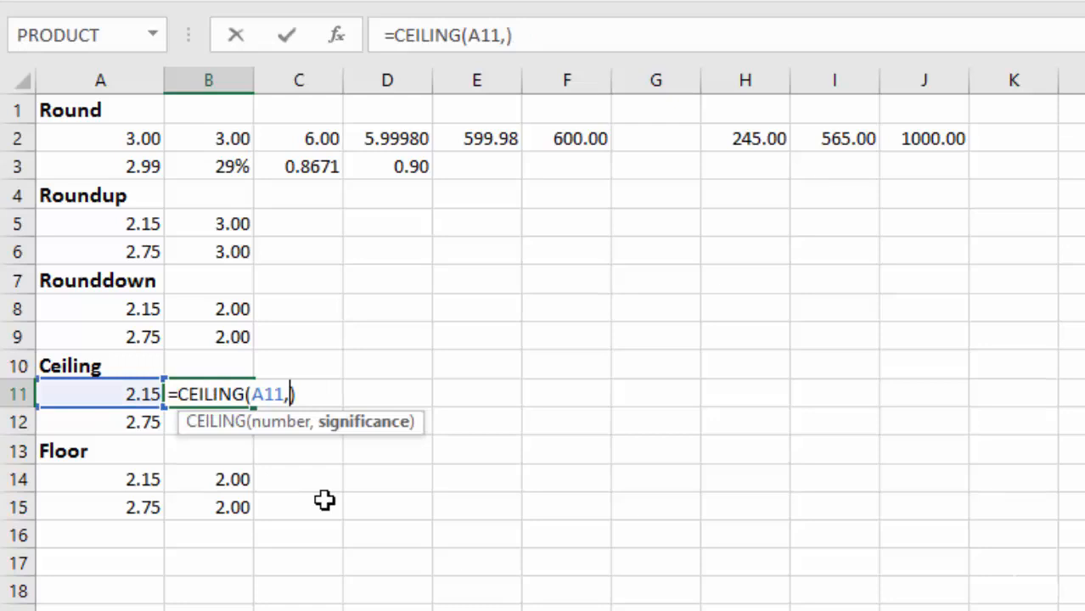
pyautogui.write('20')
pyautogui.press('Return')
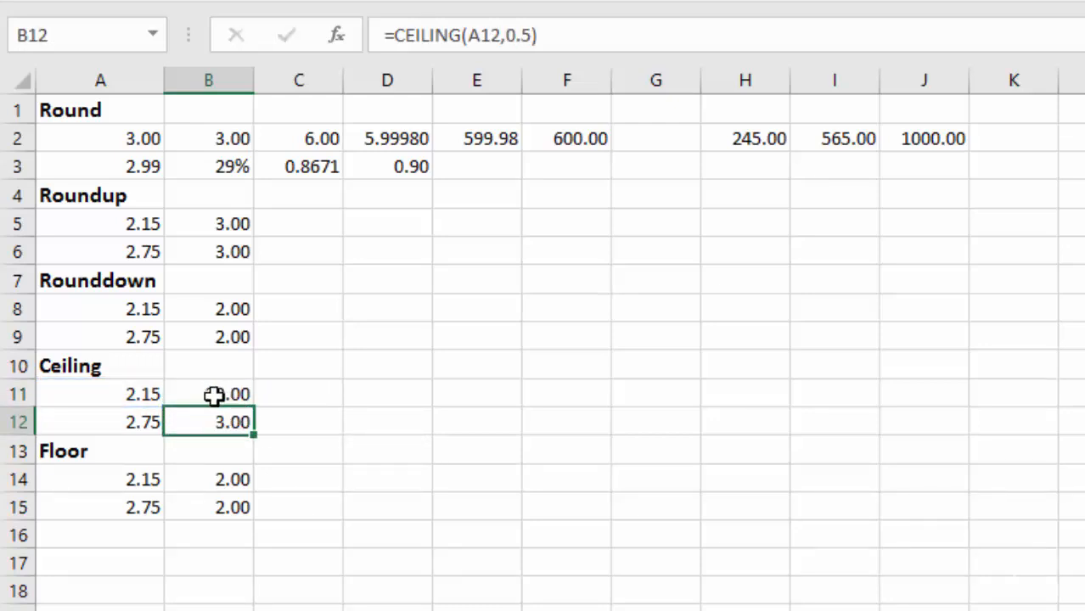
# - Change the significance argument of the CEILING formula in B11 to 100
pyautogui.doubleClick(214, 396)
pyautogui.click(299, 394)
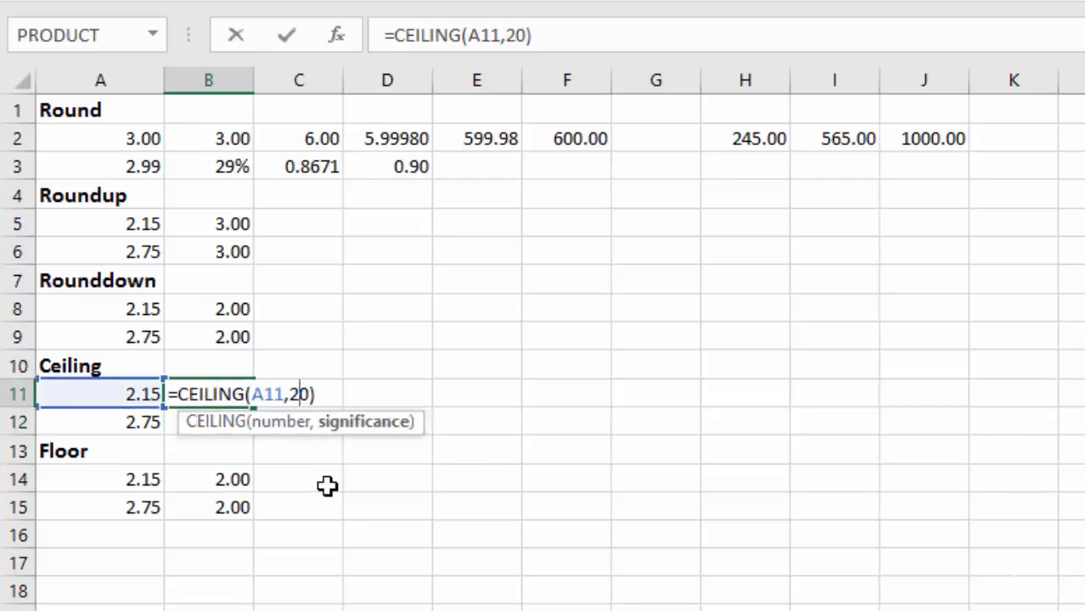
pyautogui.press('BackSpace')
pyautogui.write('10')
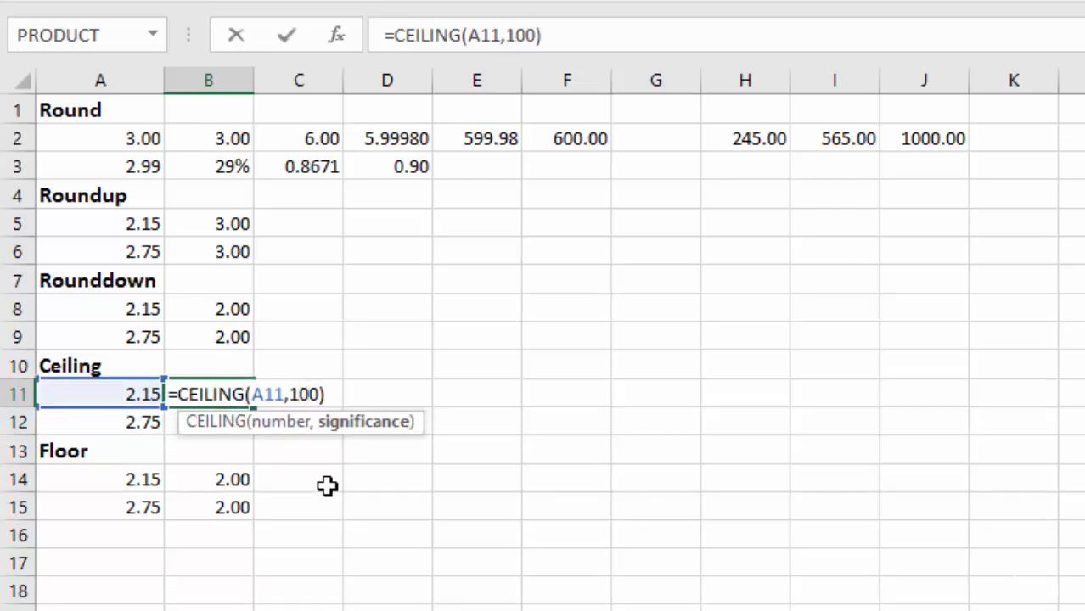
pyautogui.press('Return')
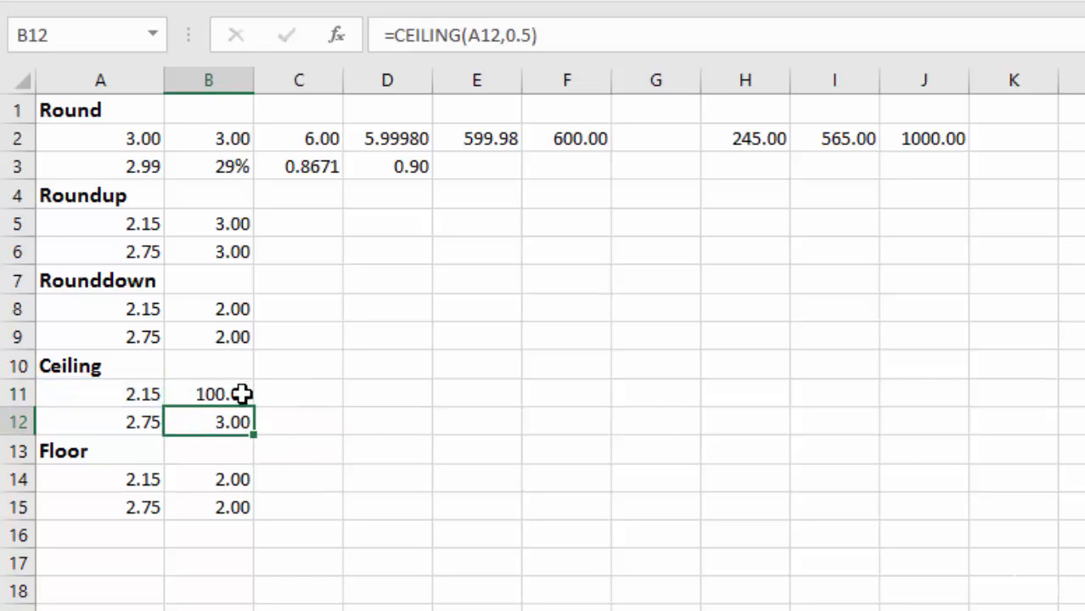
# - Set the significance argument of the CEILING formula in B11 to .50
pyautogui.doubleClick(215, 395)
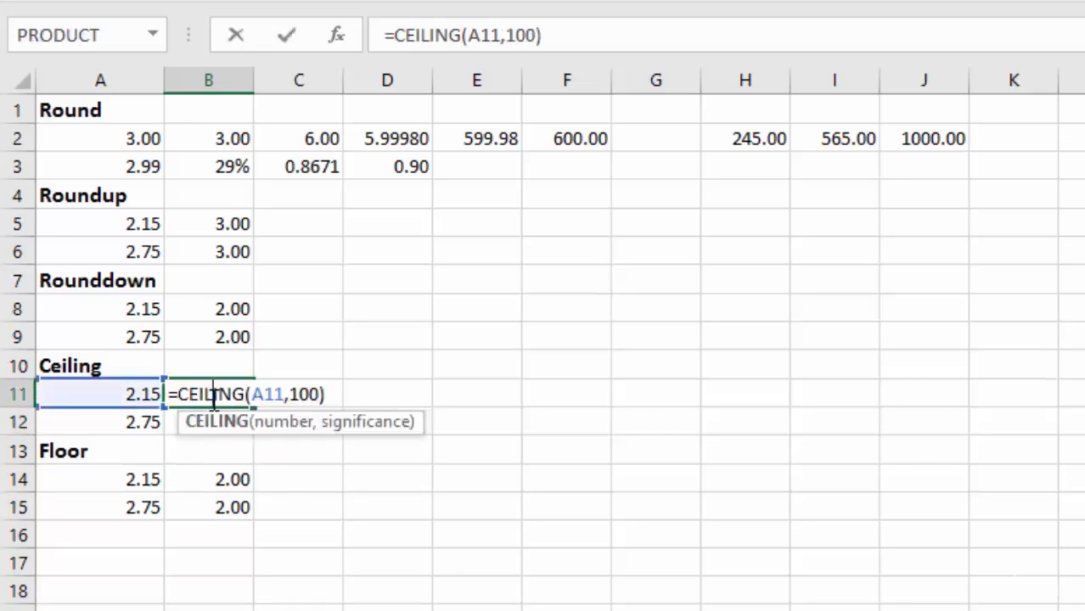
pyautogui.click(316, 393)
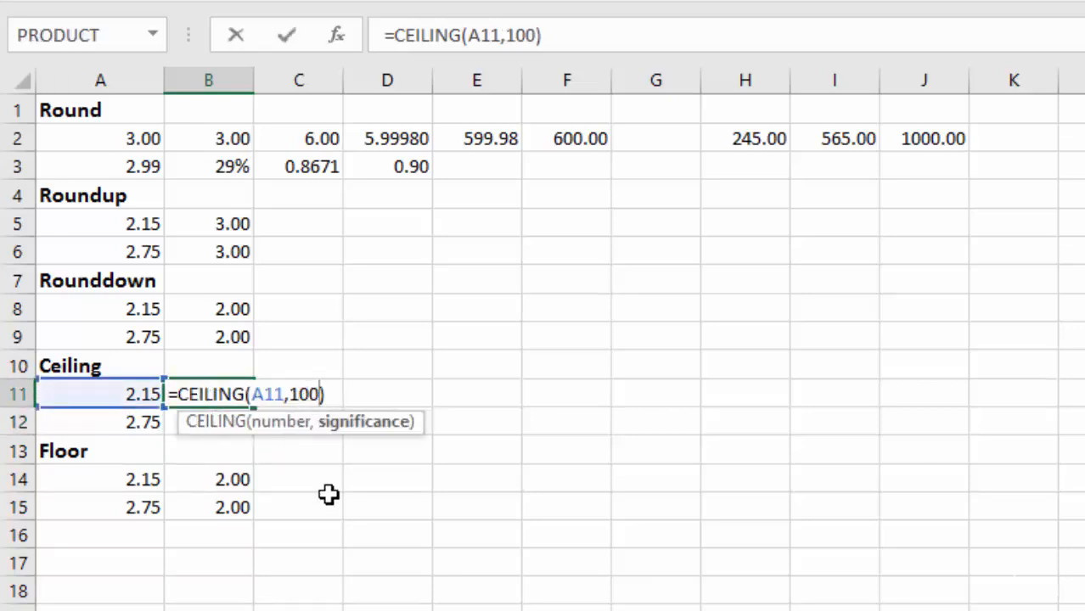
pyautogui.press('BackSpace')
pyautogui.press('BackSpace')
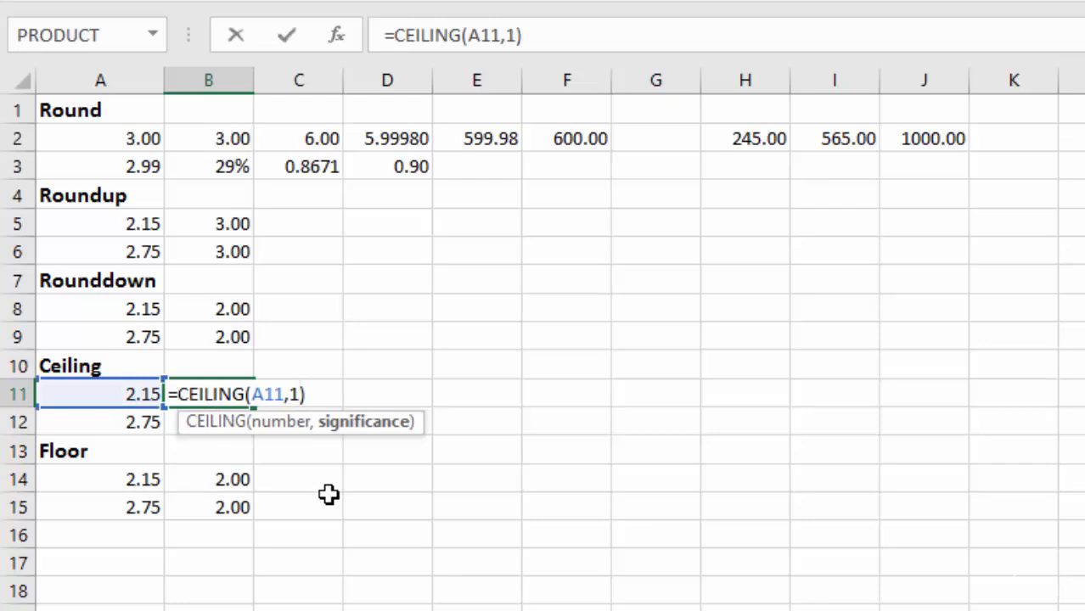
pyautogui.press('BackSpace')
pyautogui.write('0')
pyautogui.press('BackSpace')
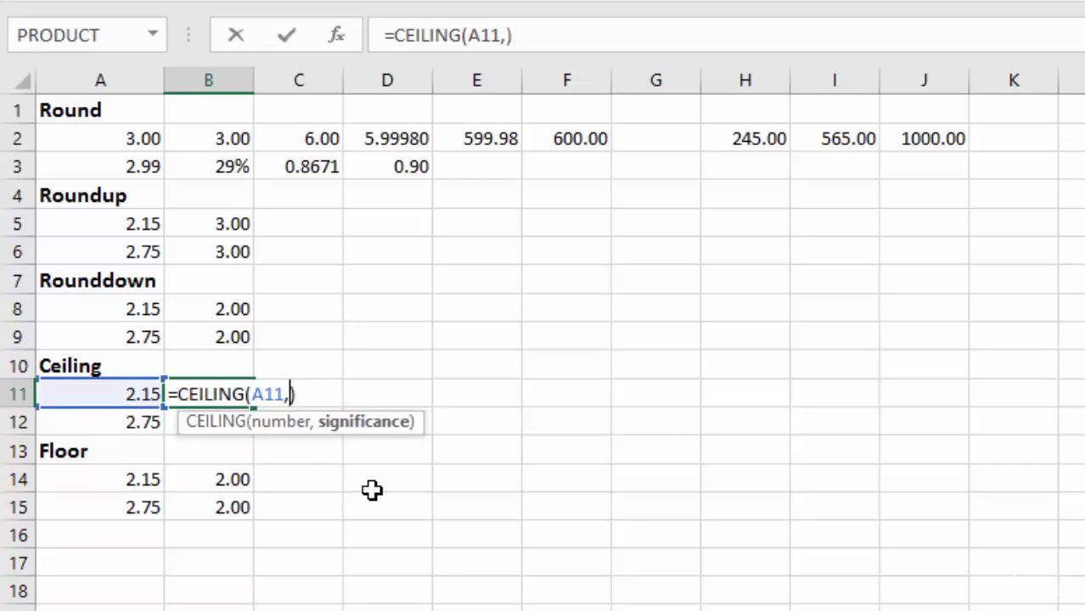
pyautogui.write('.50')
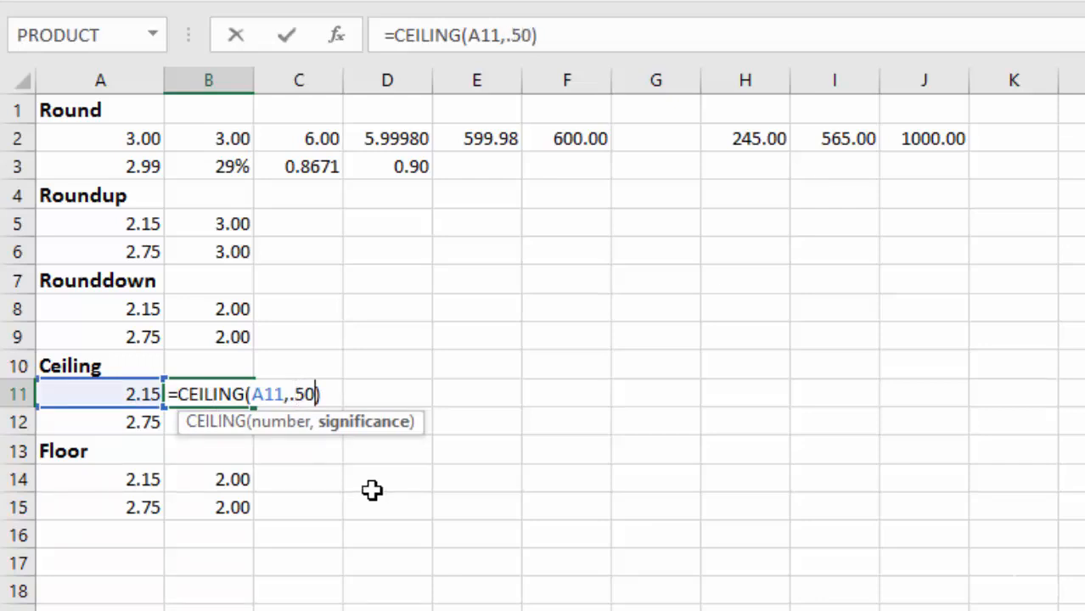
pyautogui.press('Return')
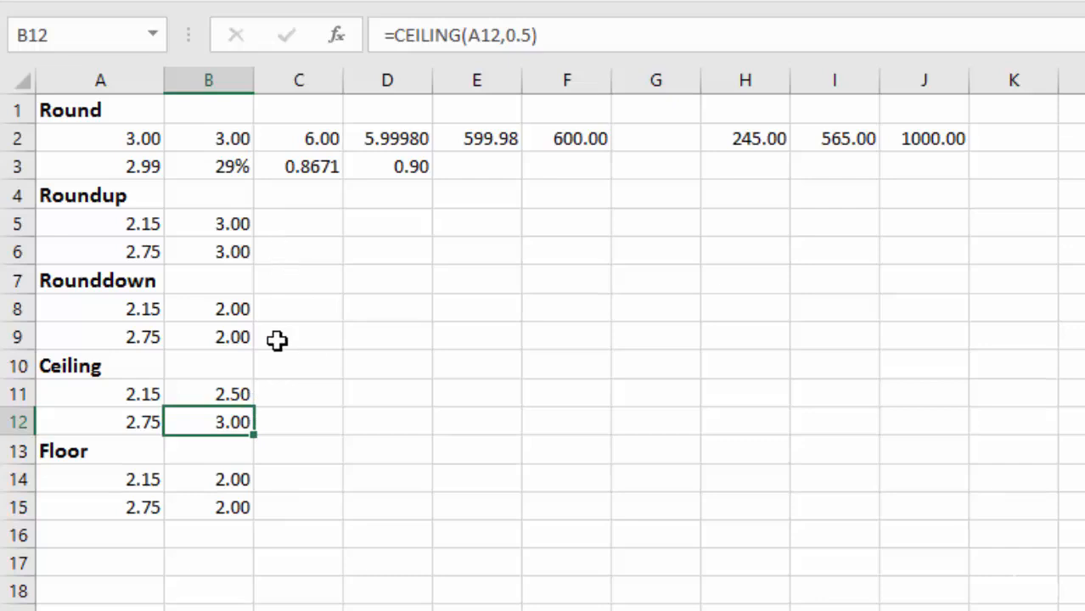
# - Enter =CEILING(A11*2,1)-.01 in cell D11 and copy the formula down to D12
pyautogui.click(389, 395)
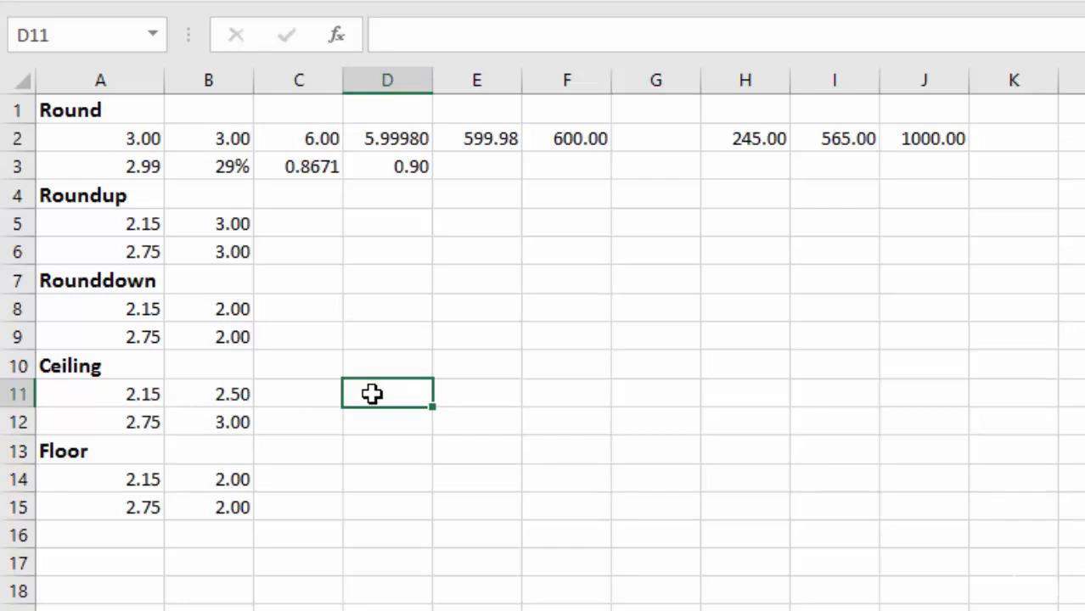
pyautogui.write('=CEILING(')
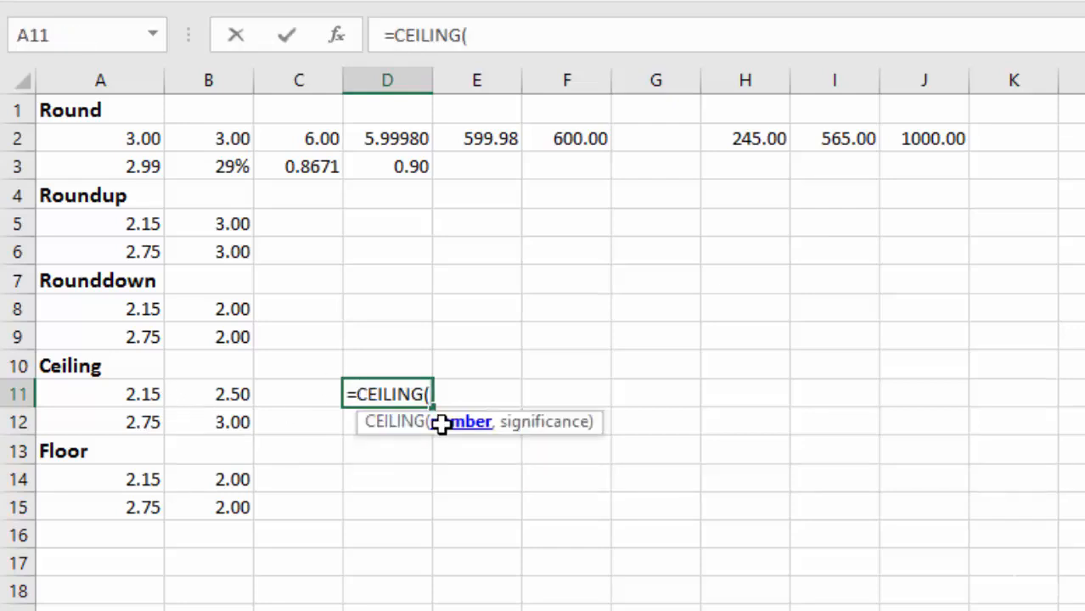
pyautogui.click(123, 399)
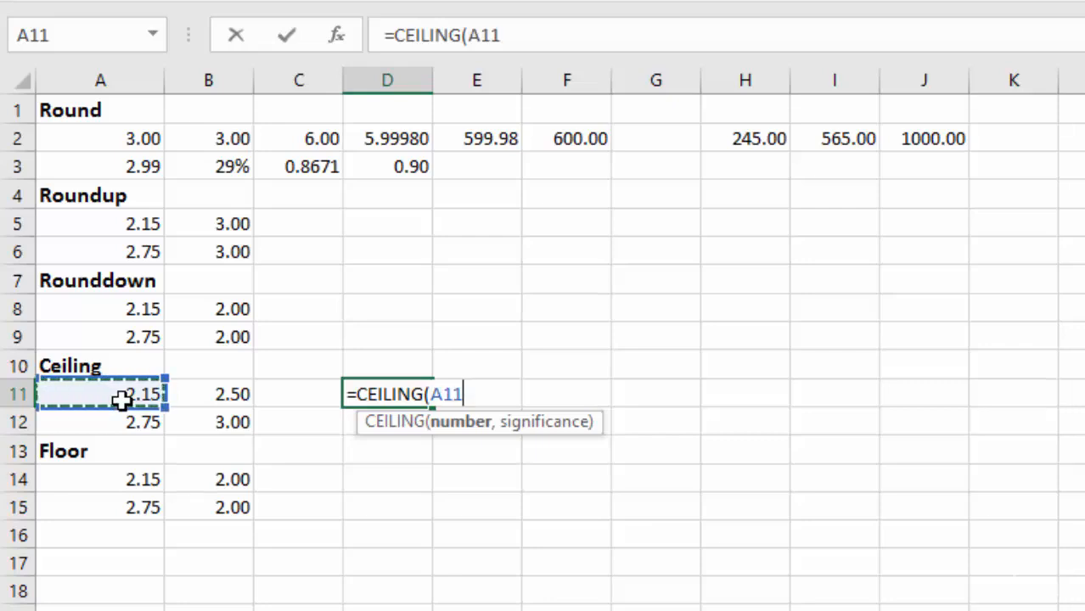
pyautogui.write('*2')
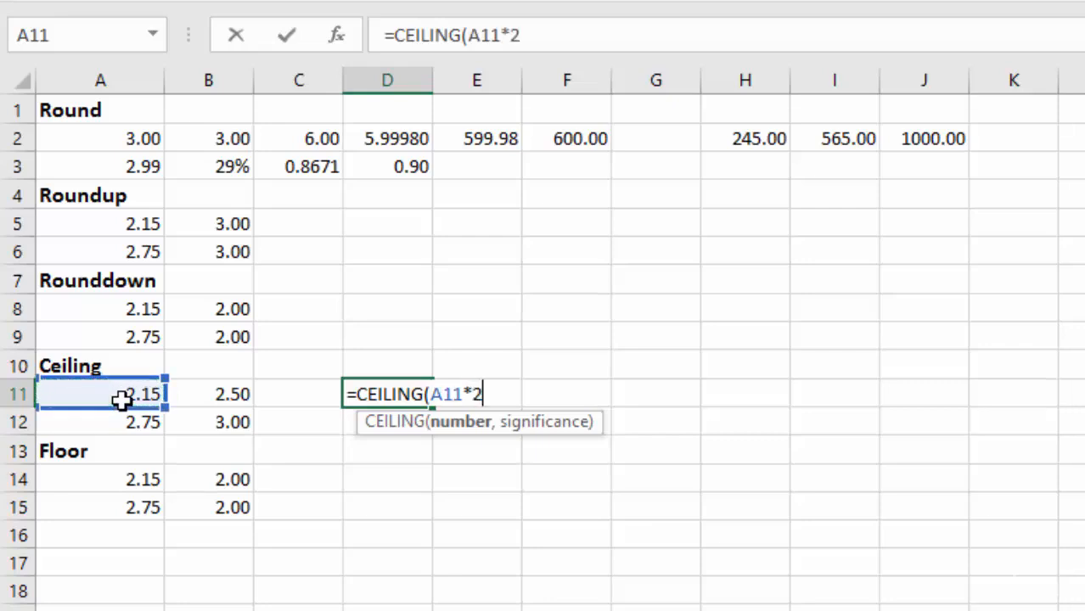
pyautogui.write(',')
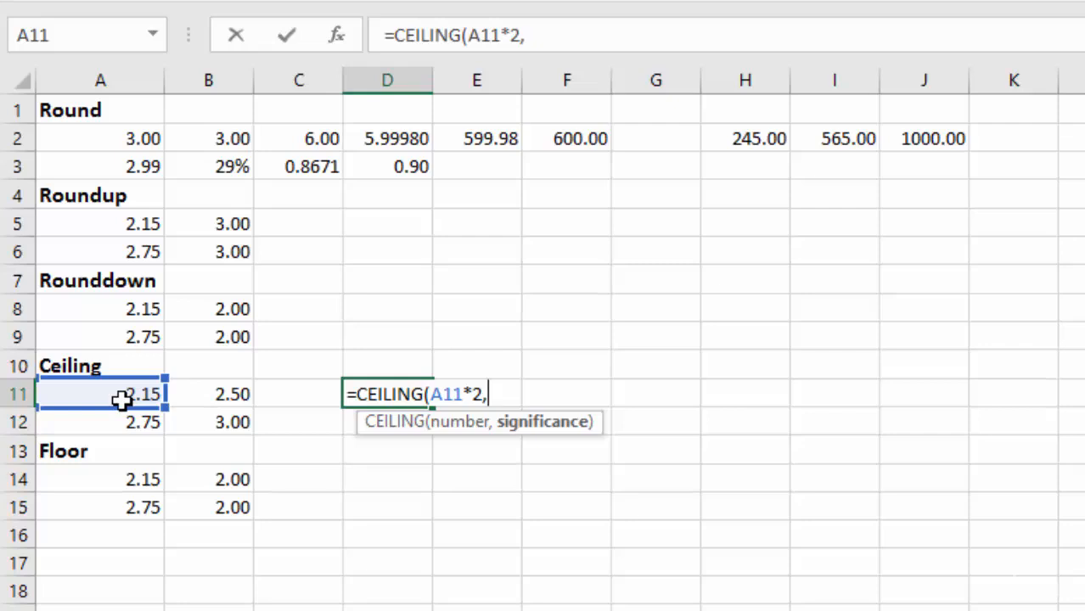
pyautogui.write('1)')
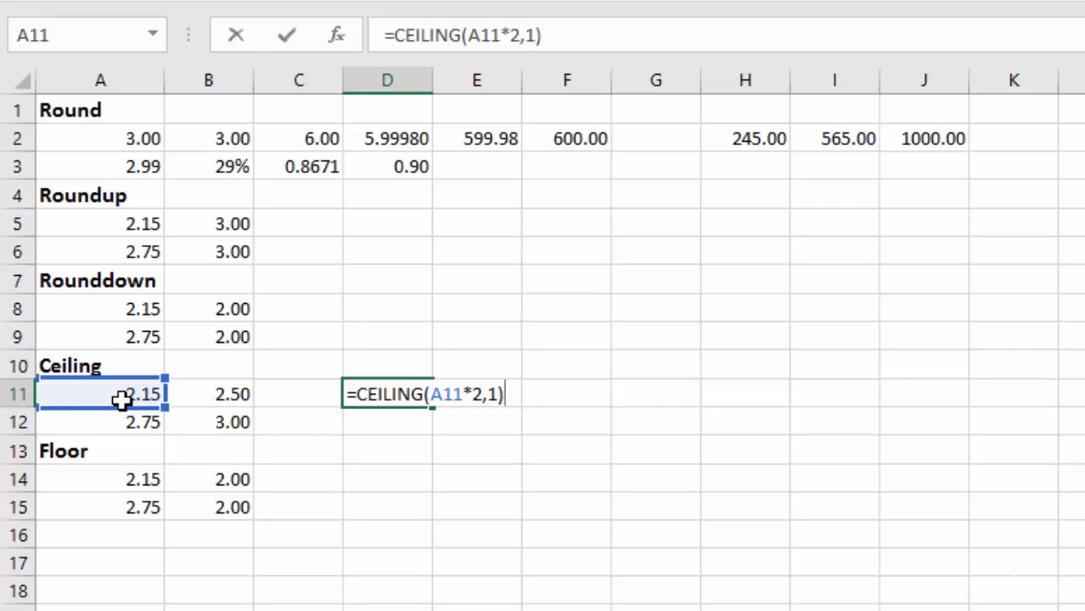
pyautogui.write('-.01')
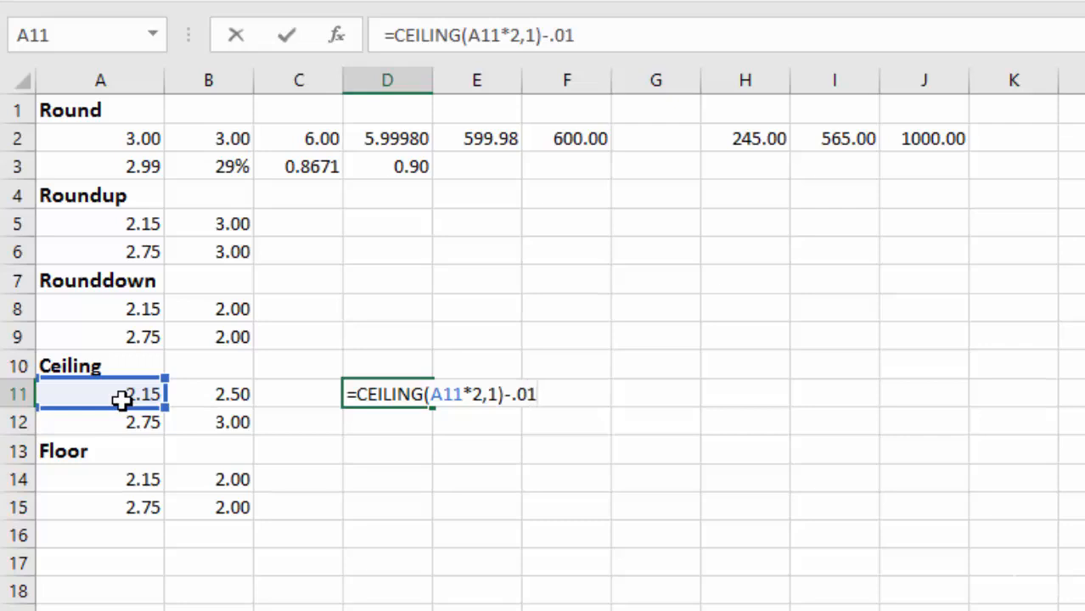
pyautogui.press('Return')
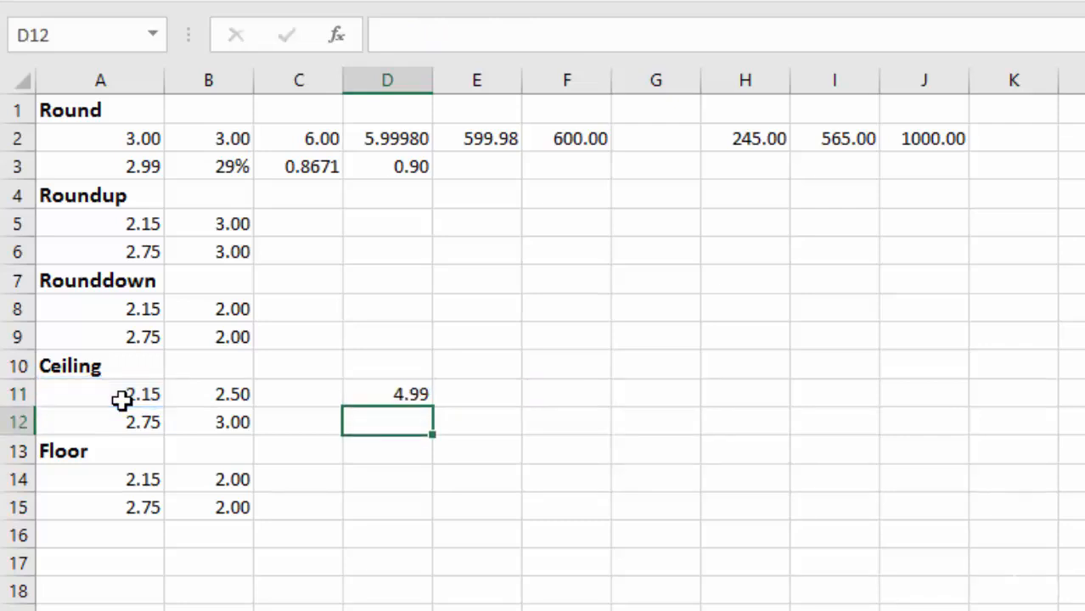
pyautogui.click(416, 397)
pyautogui.moveTo(432, 409); pyautogui.dragTo(429, 431)
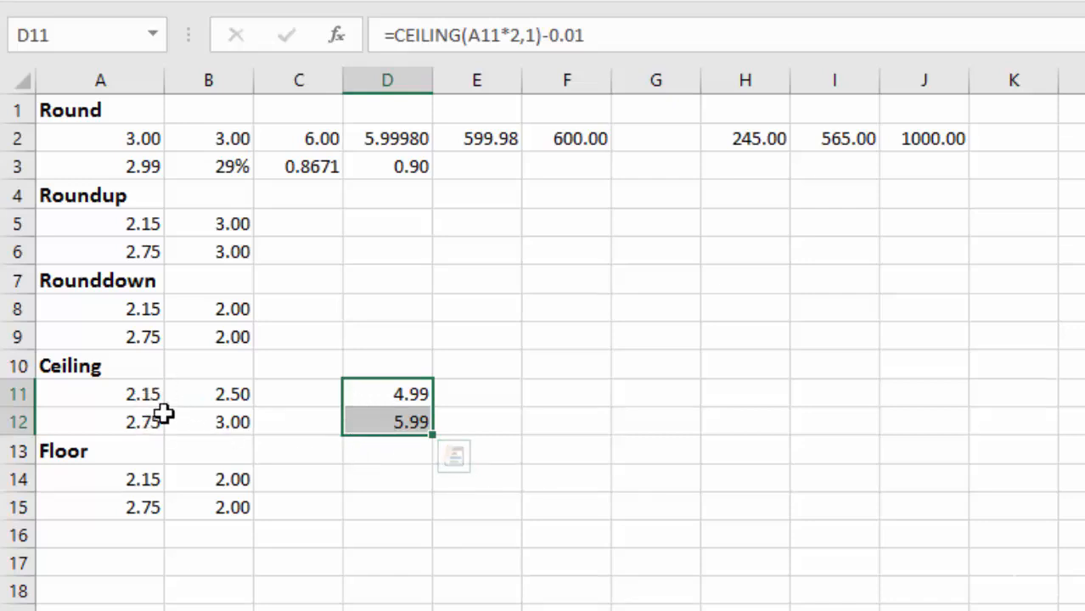
# - Set the significance of the CEILING formula in D12 to .5 and copy the formula up to D11
pyautogui.doubleClick(379, 422)
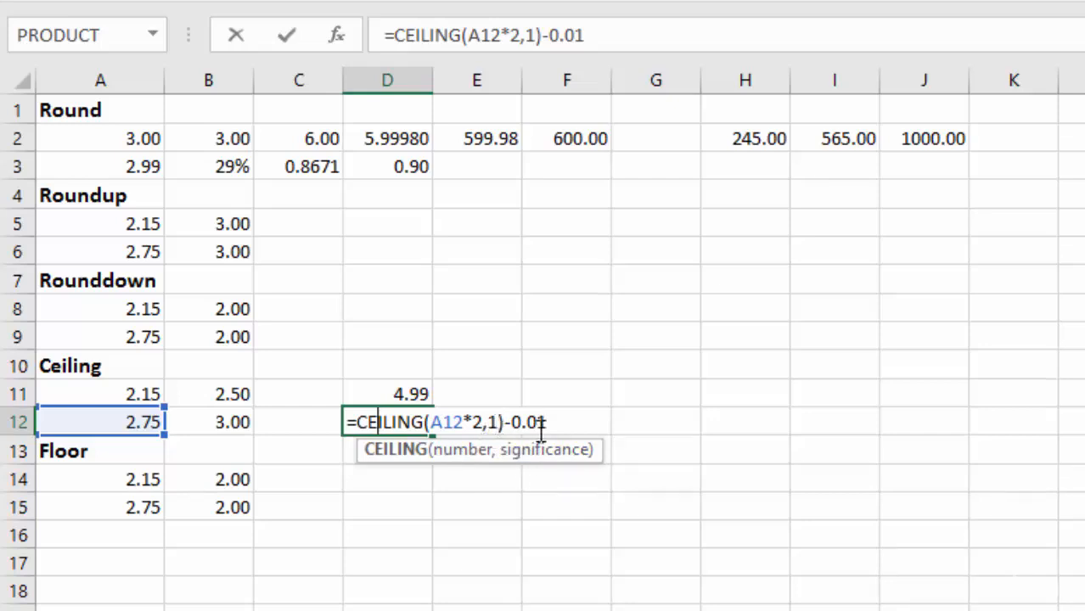
pyautogui.click(499, 422)
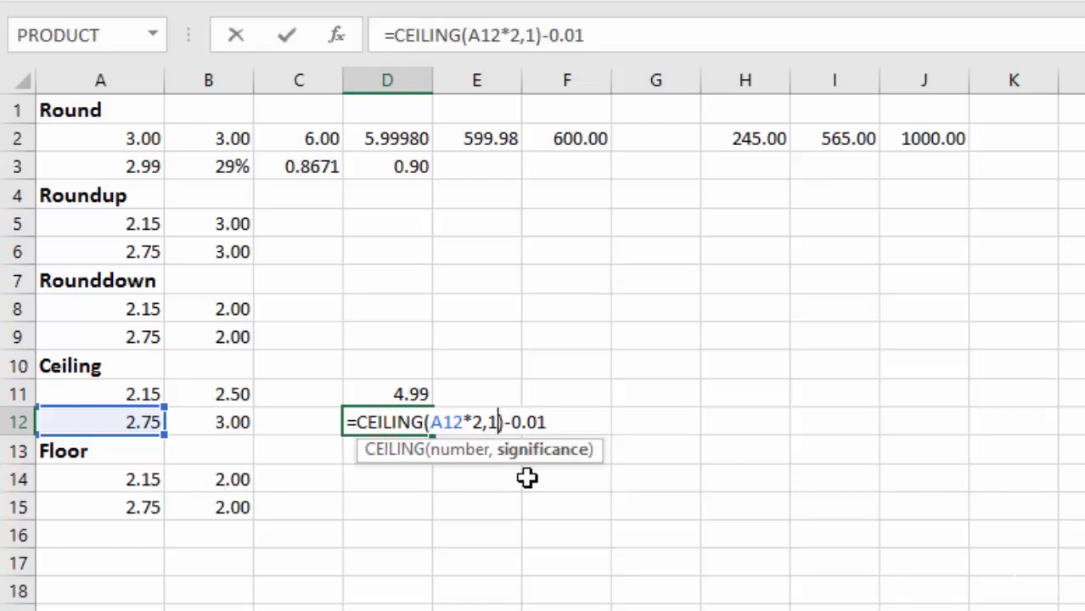
pyautogui.press('BackSpace')
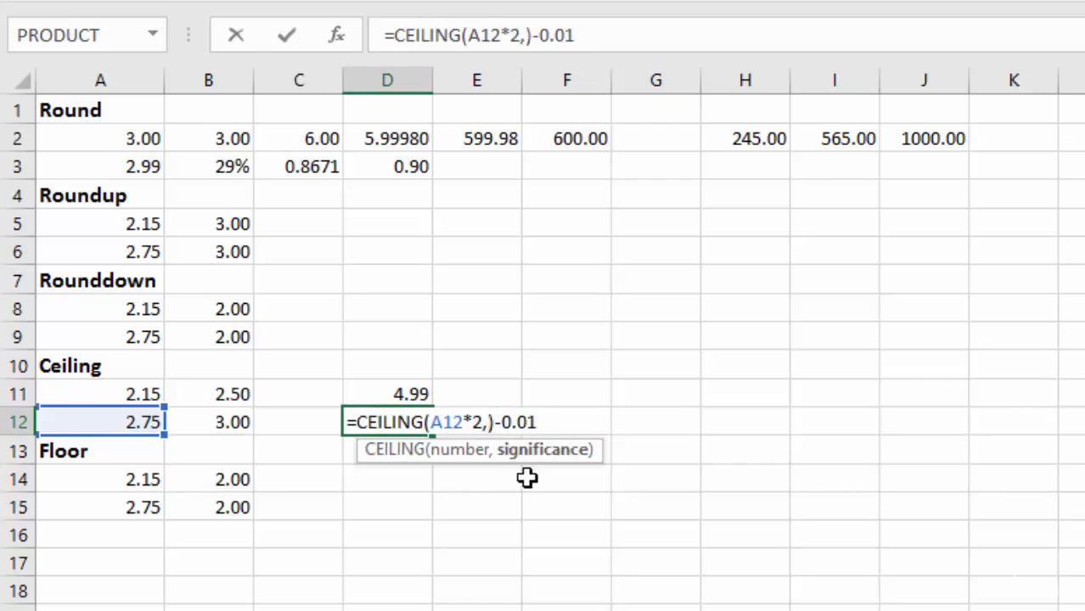
pyautogui.write('.5')
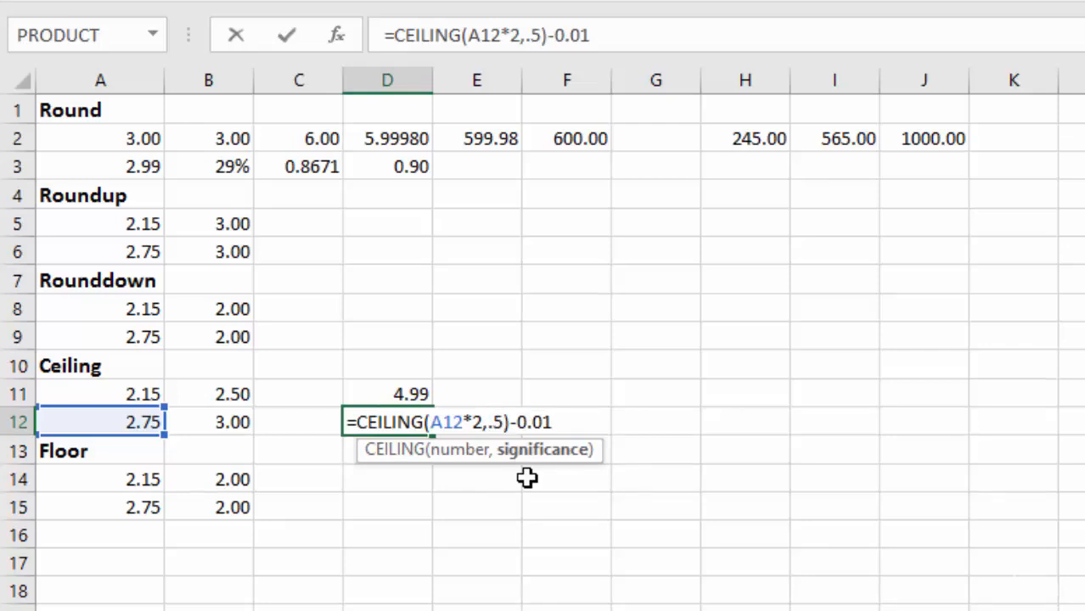
pyautogui.press('Return')
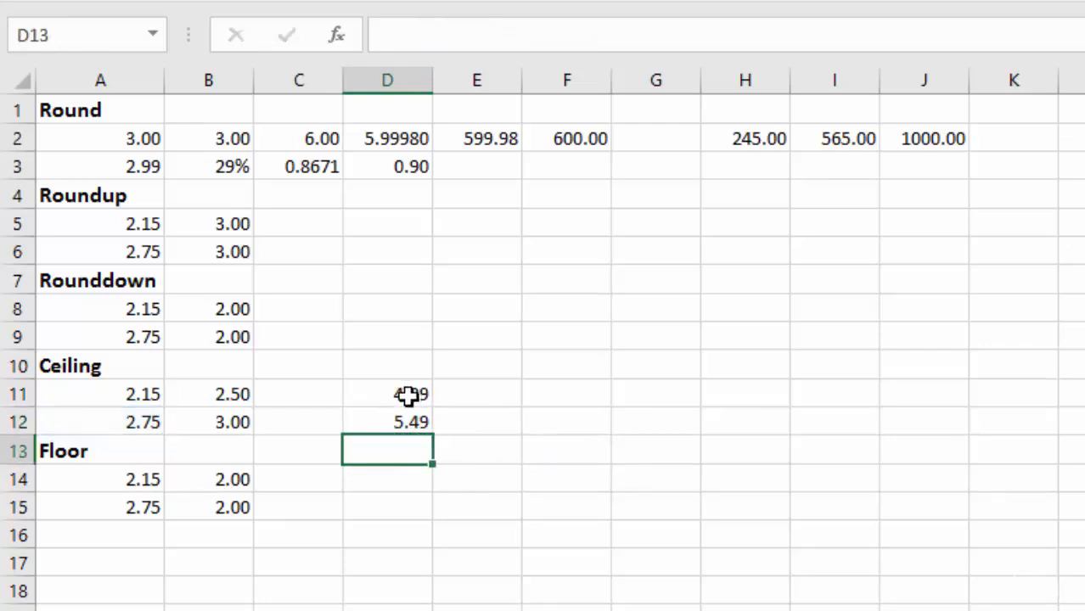
pyautogui.click(416, 424)
pyautogui.moveTo(433, 438); pyautogui.dragTo(429, 392)
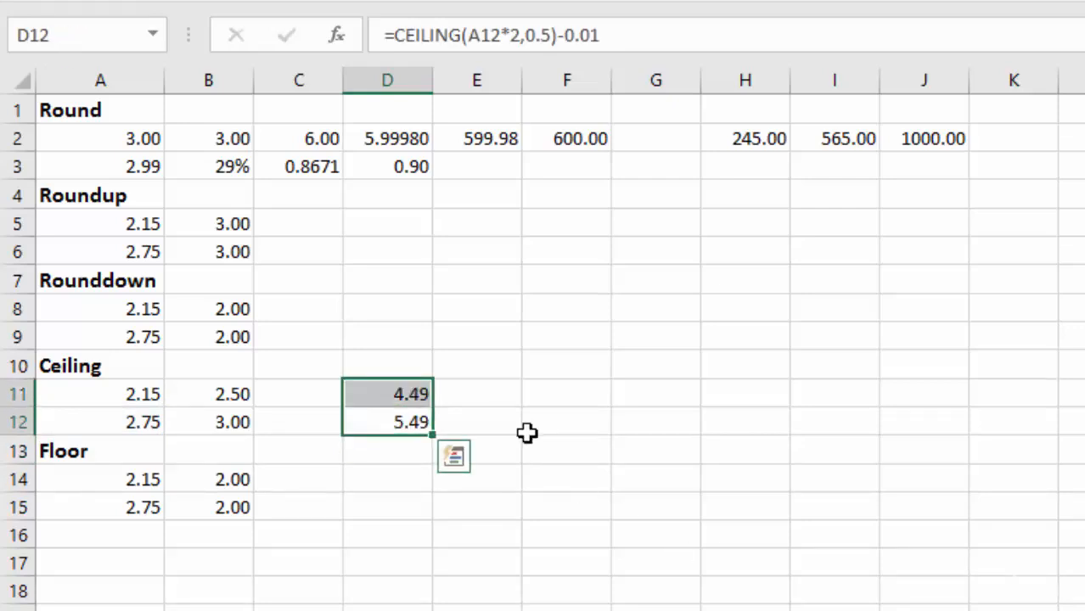